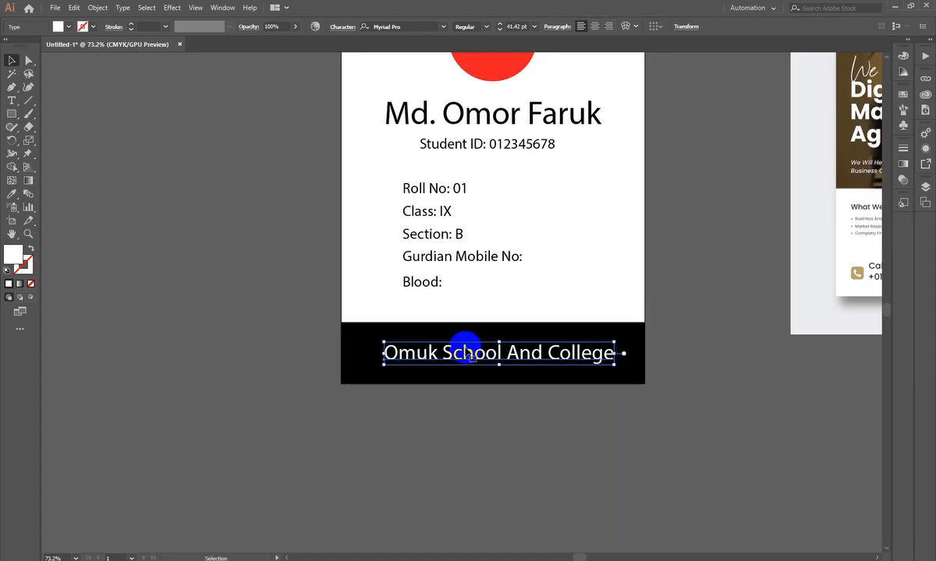
- Try moving the black footer bar off the ID card, undoing each move
click(555, 467)
drag(641, 343, 671, 445)
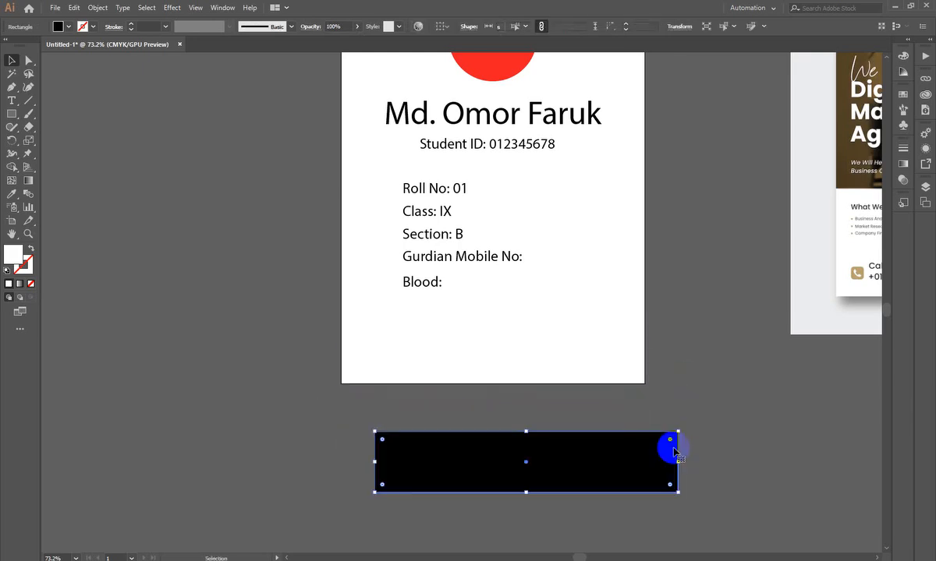
key(ctrl+z)
click(674, 451)
drag(633, 344, 257, 453)
key(ctrl+z)
click(290, 438)
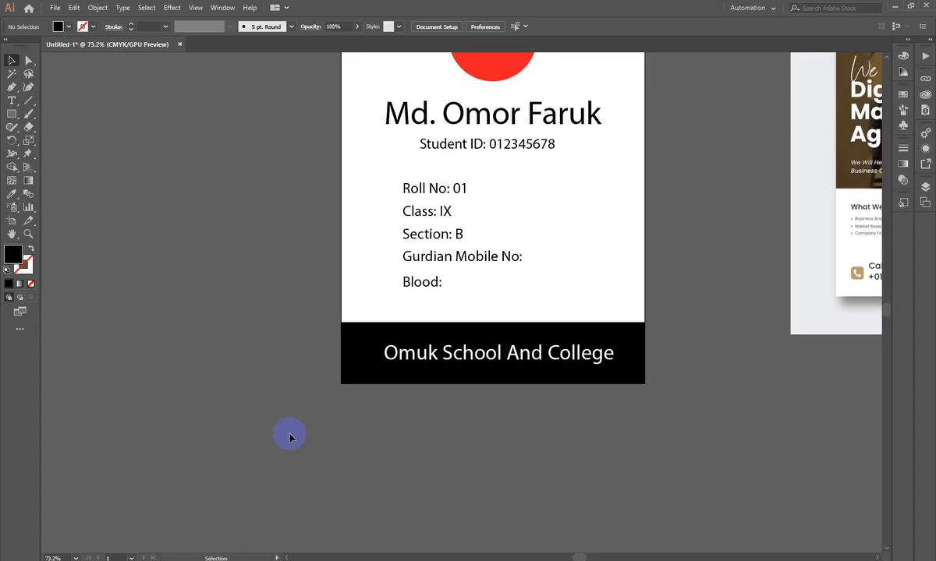
- Duplicate the "Omuk School And College" text onto the empty canvas below and to the left of the card
scroll(383, 421, up, 1)
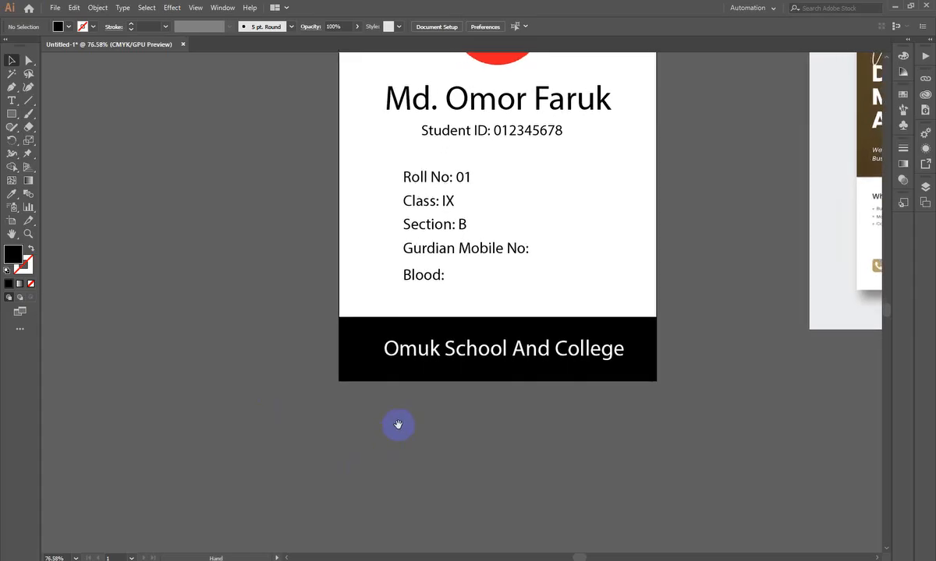
drag(396, 428, 488, 328)
drag(503, 294, 257, 408)
drag(255, 460, 477, 311)
- Draw a rectangle about 223.4 by 55.6 mm over the copied school name text
scroll(383, 365, up, 3)
drag(382, 365, 322, 383)
click(12, 113)
drag(326, 186, 778, 298)
click(12, 61)
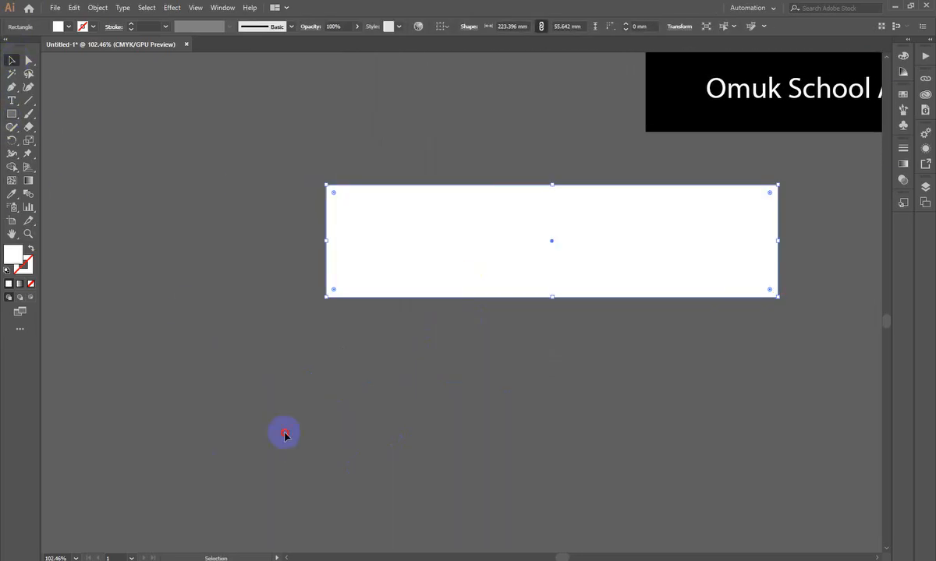
click(285, 434)
- Fill the new white rectangle with a near-black colour
drag(583, 384, 509, 414)
scroll(456, 373, down, 3)
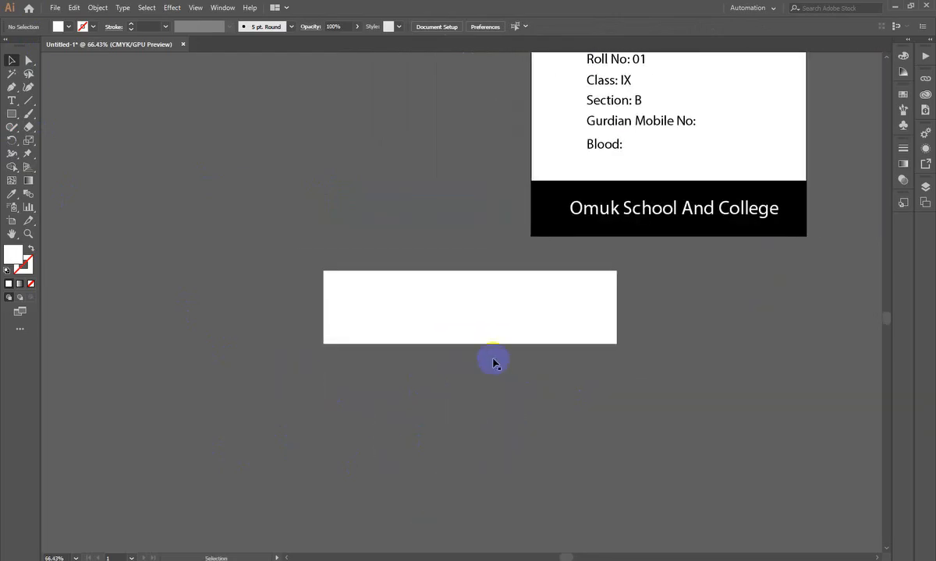
click(476, 313)
double_click(12, 254)
drag(397, 230, 422, 243)
click(588, 119)
click(255, 380)
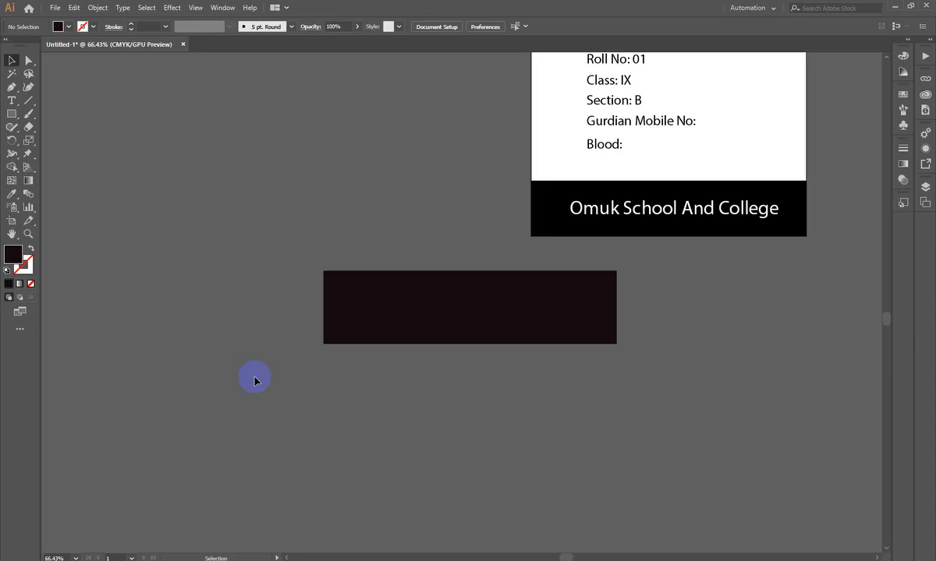
- Move the dark rectangle down off the copied school name and view the text's Arrange options
drag(553, 317, 552, 392)
click(501, 313)
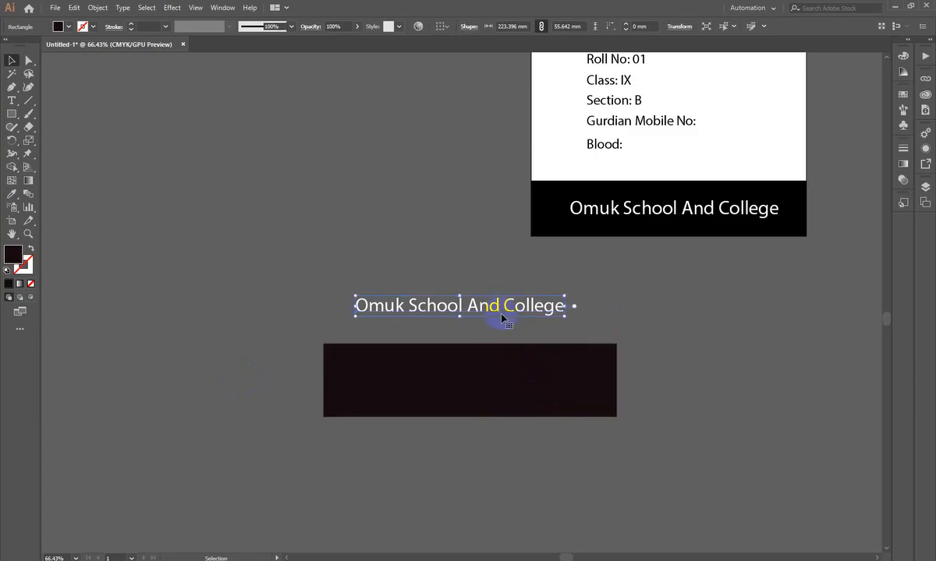
right_click(503, 314)
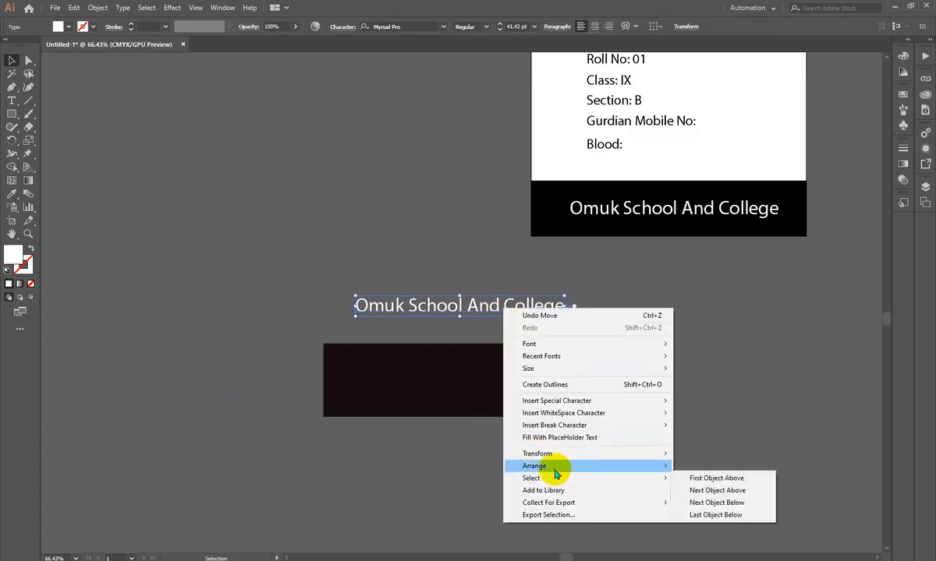
mouse_move(590, 471)
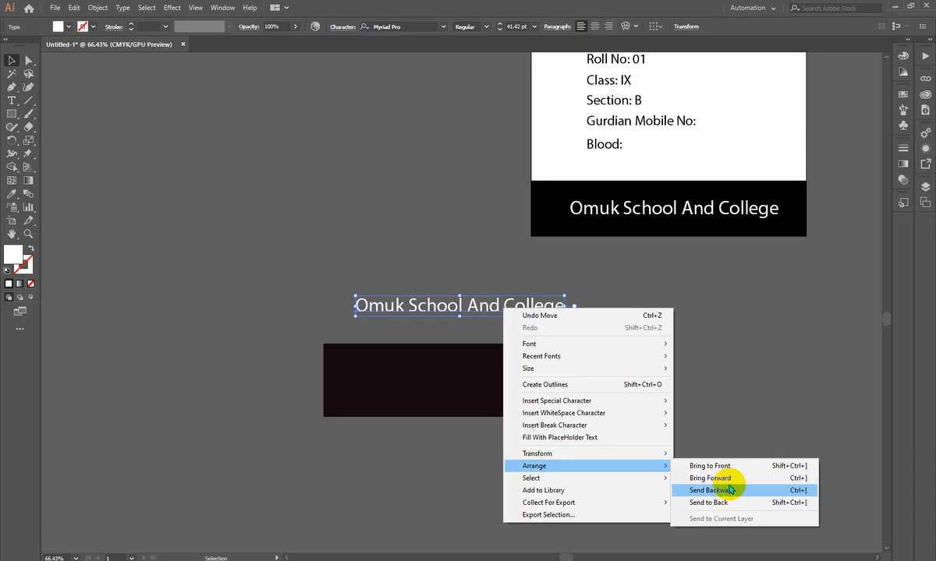
click(257, 184)
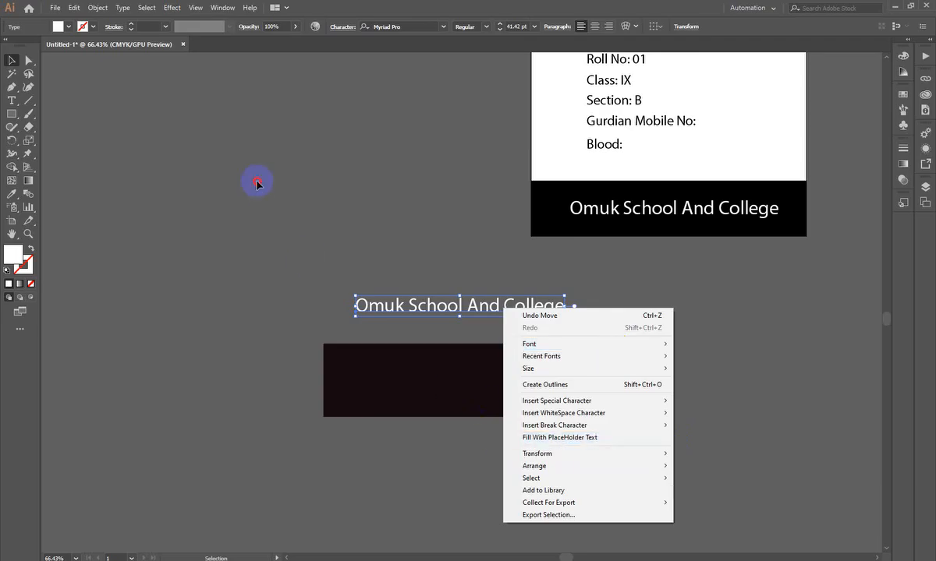
- Move the copied school name text slightly sideways and down onto the upper part of the dark rectangle
click(442, 313)
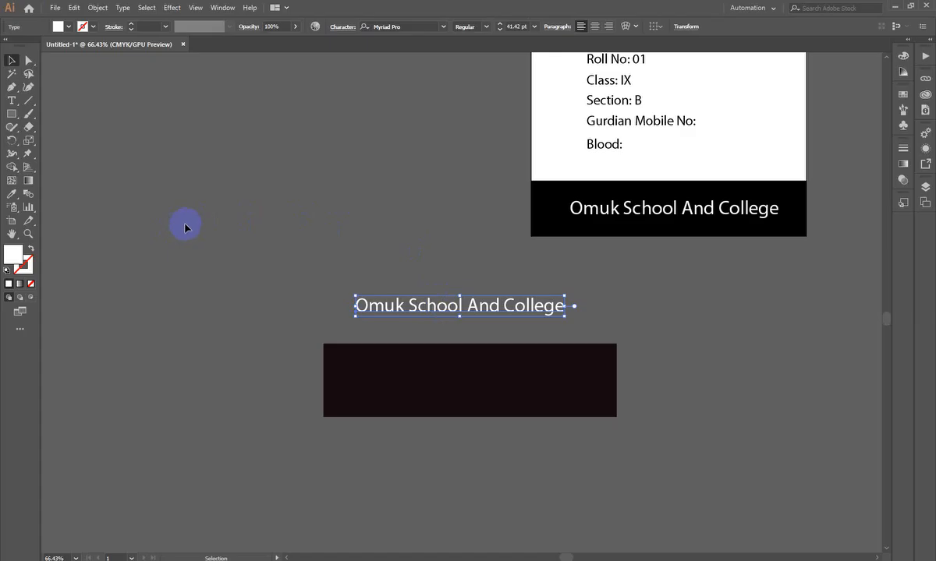
click(285, 294)
drag(481, 310, 494, 310)
drag(432, 276, 451, 440)
click(452, 440)
drag(484, 305, 483, 322)
right_click(494, 320)
click(426, 302)
click(445, 323)
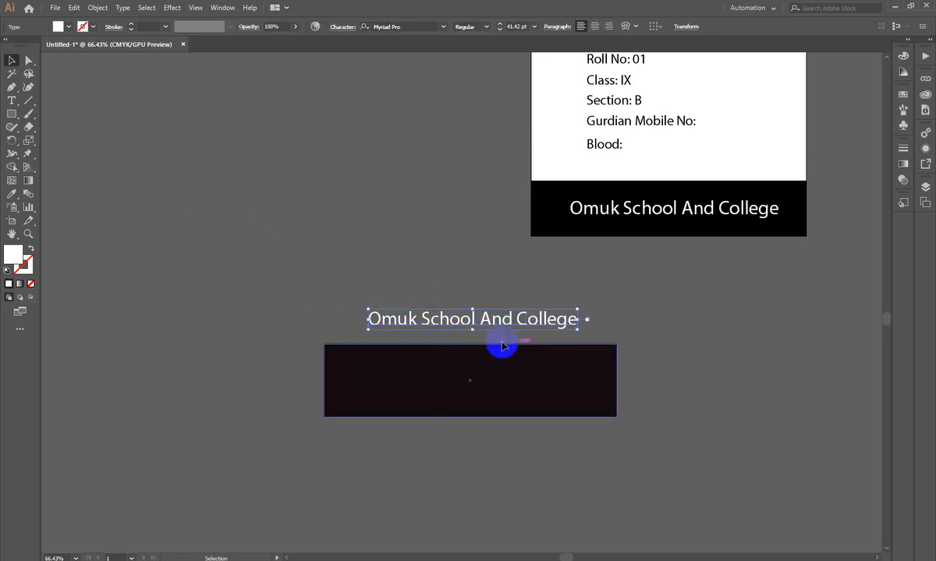
drag(458, 323, 474, 357)
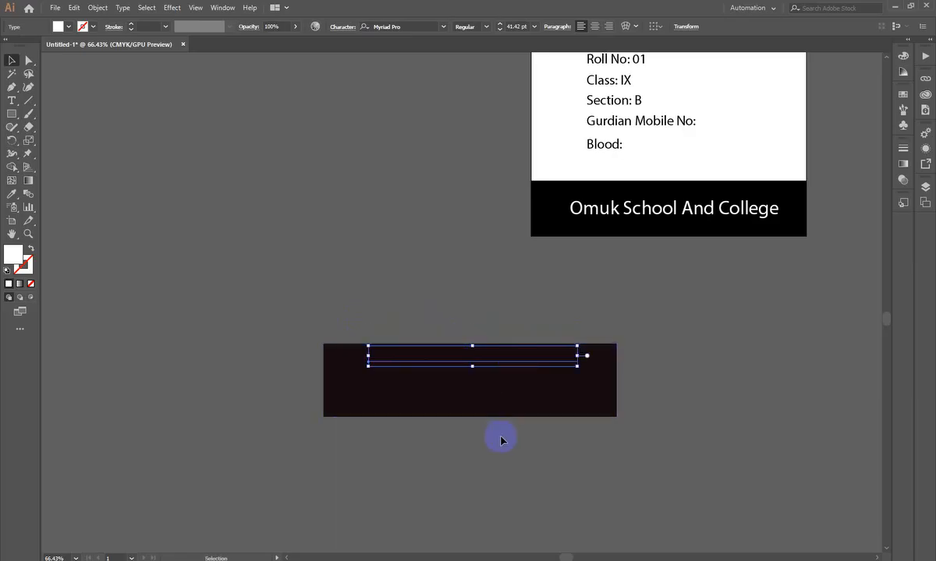
- Try Bring to Front on the copied school name, move it lower on the dark rectangle, and undo both changes
right_click(495, 357)
mouse_move(543, 306)
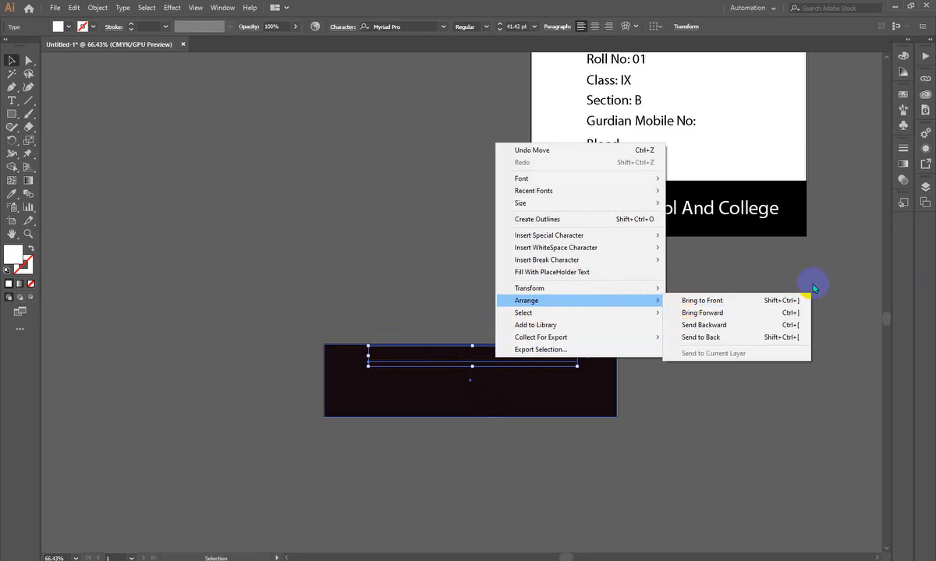
click(776, 300)
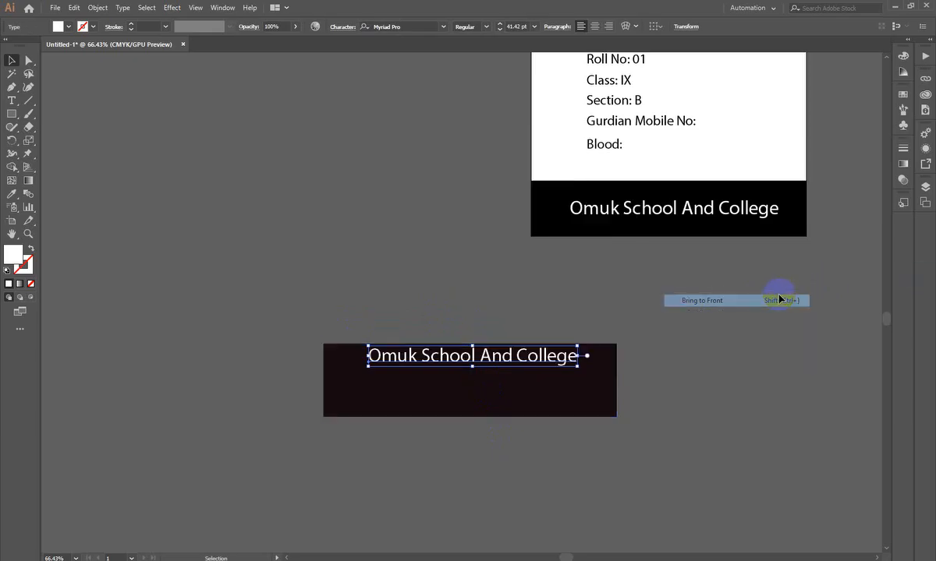
drag(496, 357, 494, 376)
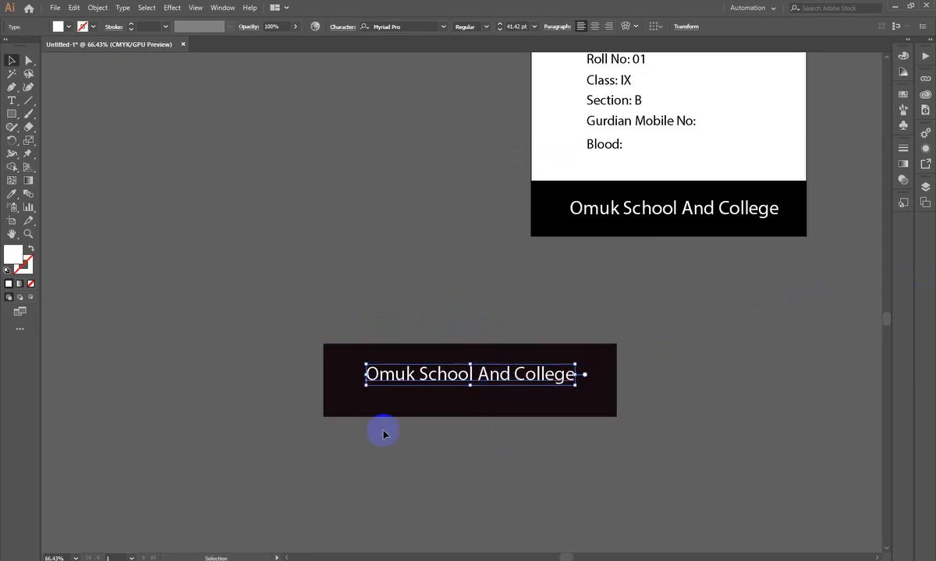
key(ctrl+z)
key(ctrl+z)
- Move the dark rectangle down until it clears the hidden school name text
click(413, 270)
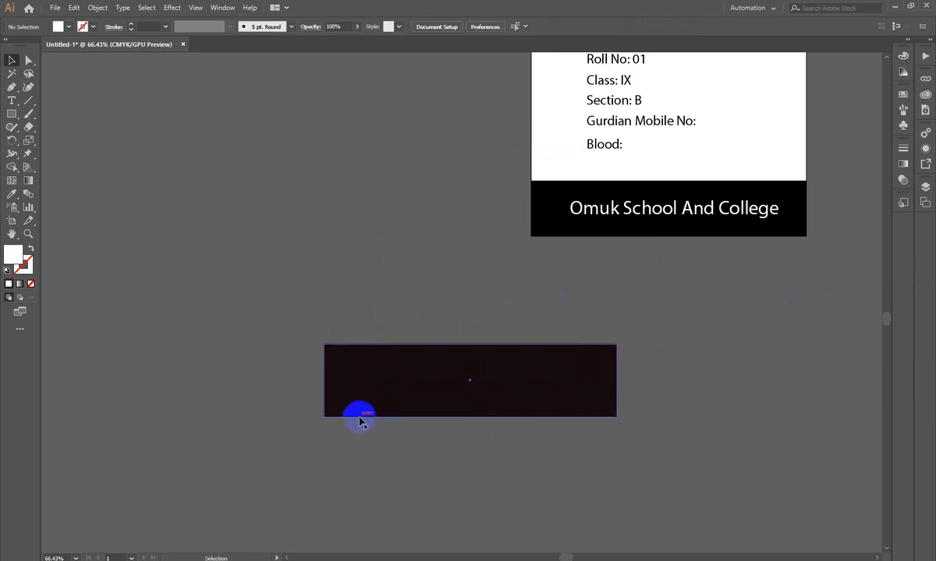
click(360, 413)
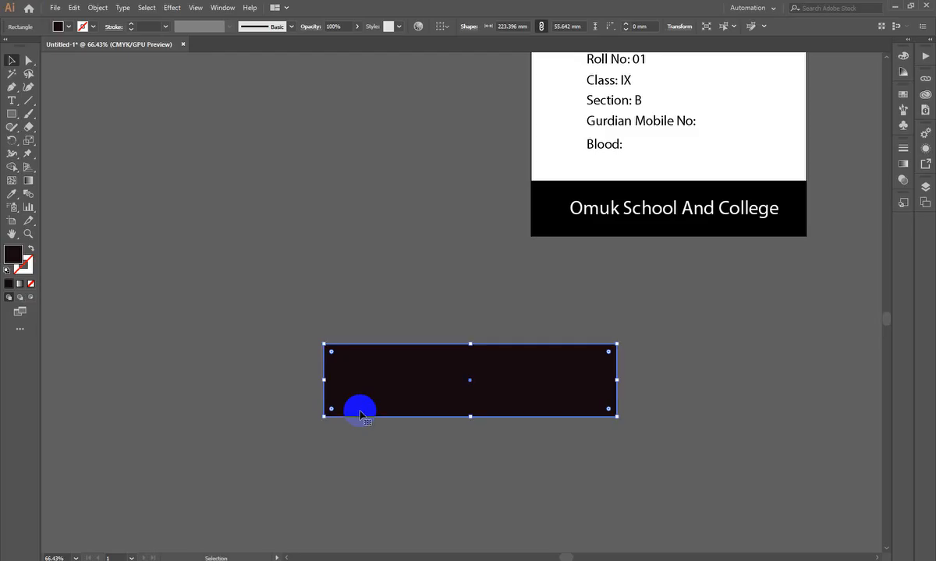
click(413, 449)
drag(444, 390, 449, 416)
- Bring the copied school name to the front and place it near the middle of the dark rectangle
click(452, 364)
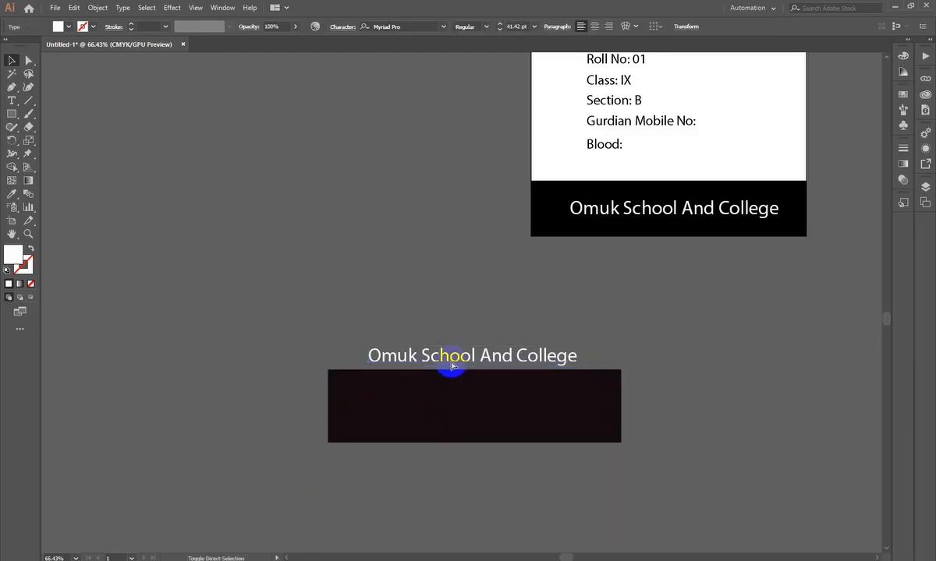
drag(452, 364, 457, 397)
click(704, 347)
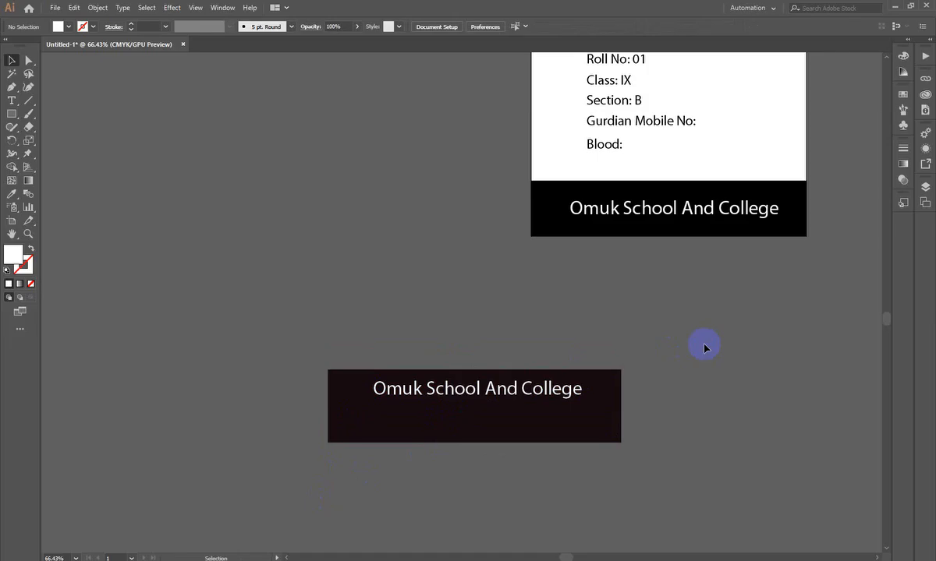
scroll(659, 355, up, 1)
drag(570, 404, 550, 409)
click(530, 309)
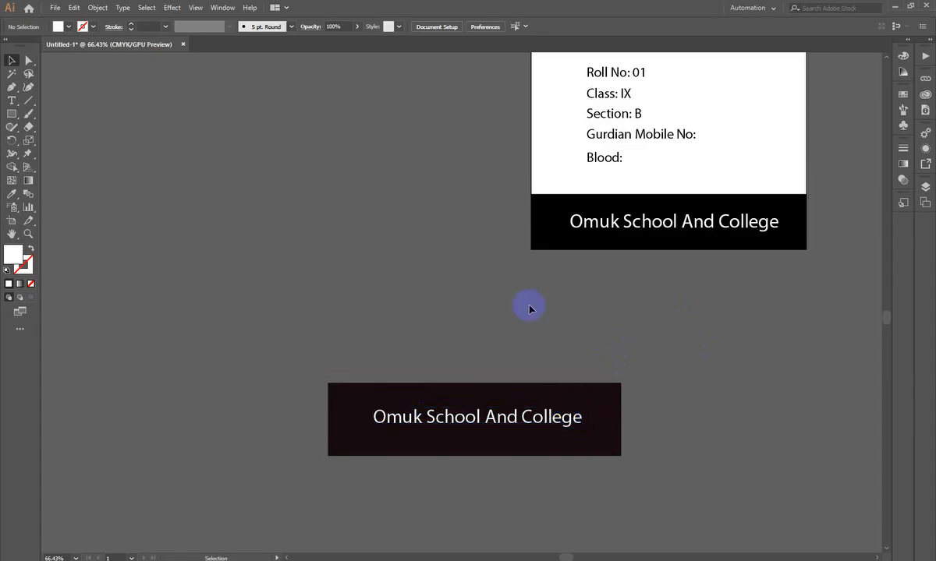
- Move the dark rectangle and its text together up the canvas, above the card's level
scroll(419, 431, down, 4)
drag(350, 431, 308, 159)
scroll(229, 305, up, 3)
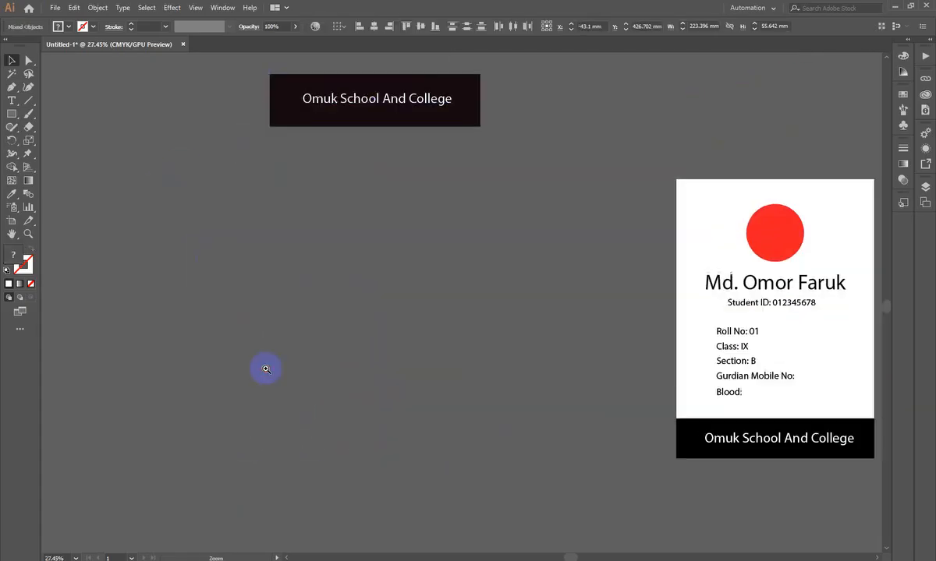
drag(265, 369, 268, 310)
- Draw a white square about 106.65 mm wide below the dark banner and duplicate it diagonally into five overlapping squares
click(12, 113)
mouse_move(305, 156)
mouse_down()
mouse_move(354, 240)
mouse_move(405, 256)
mouse_up()
click(9, 60)
drag(354, 206, 398, 255)
drag(393, 253, 428, 307)
drag(428, 299, 493, 414)
click(298, 148)
- Fill the first square of the diagonal row green and the third square yellow
click(308, 183)
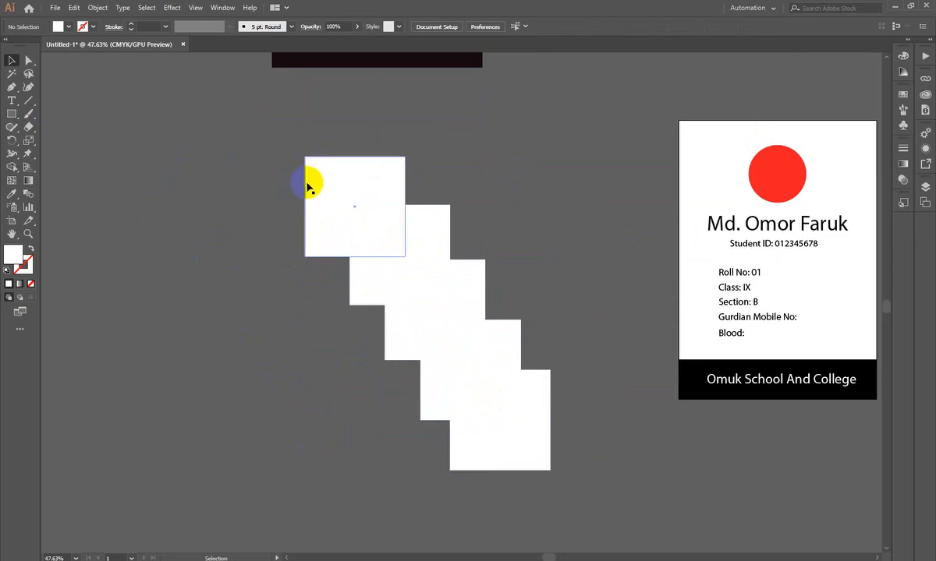
click(901, 60)
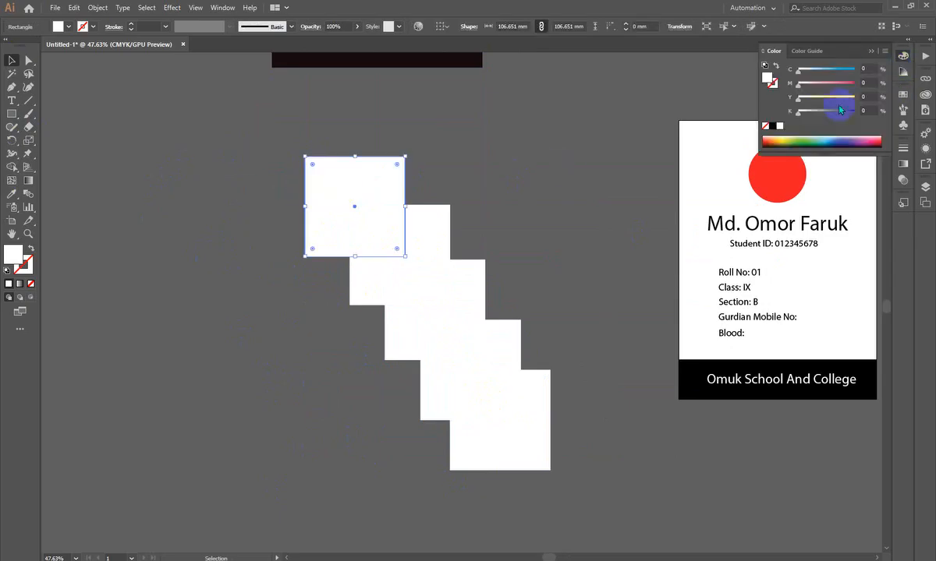
click(804, 141)
click(412, 309)
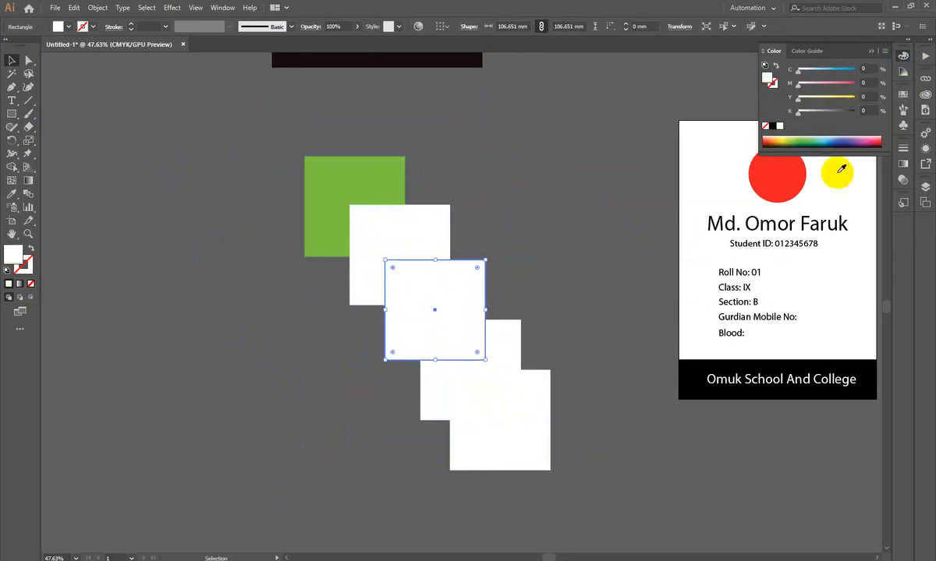
drag(829, 100, 842, 99)
- Fill the second square of the diagonal row pink and the fourth square blue
click(387, 243)
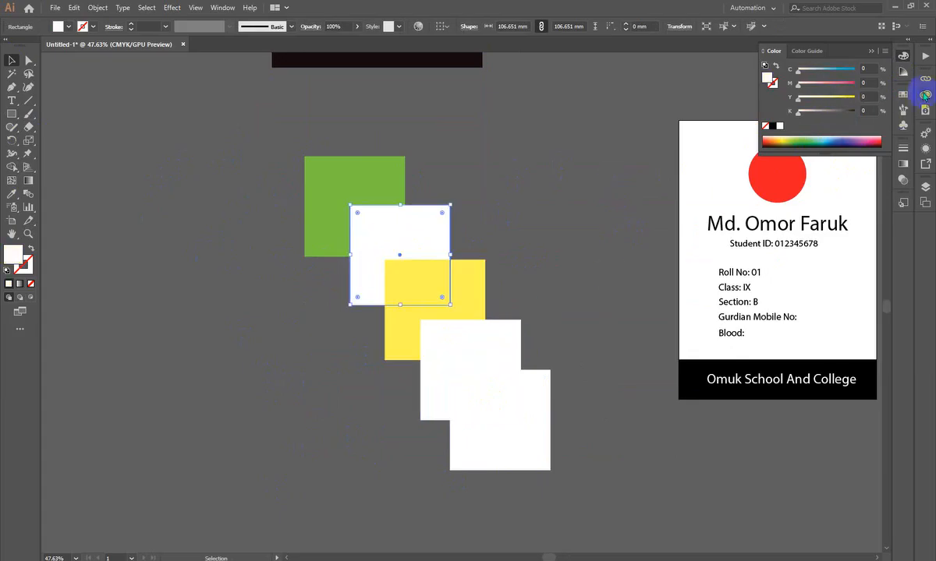
click(846, 84)
click(472, 372)
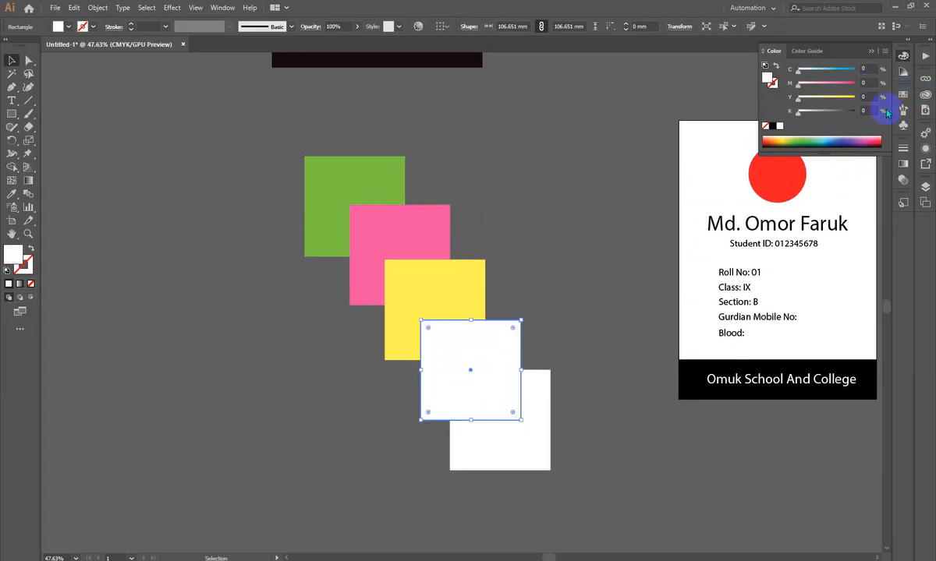
click(846, 68)
- Fill the fifth square dark magenta with M 100% and K 65%
click(547, 439)
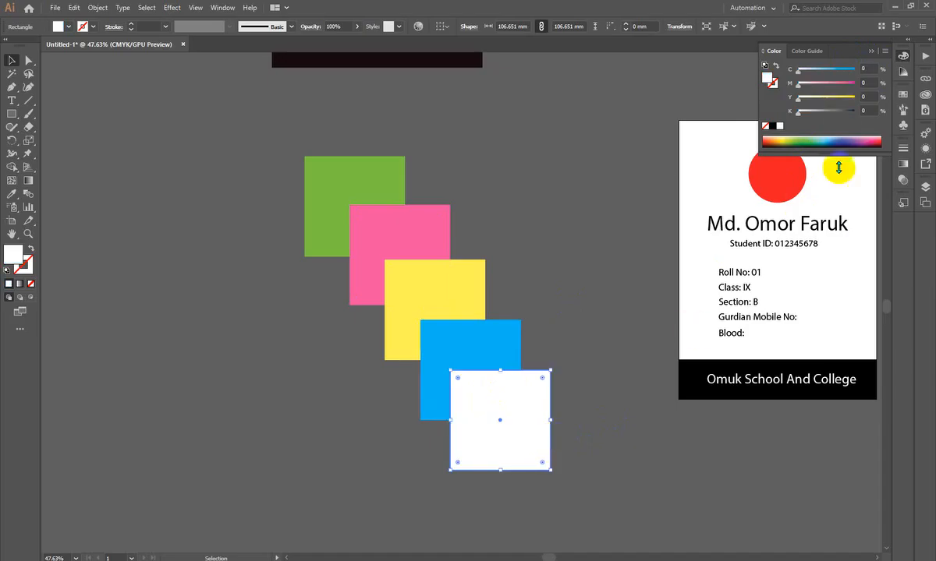
click(835, 112)
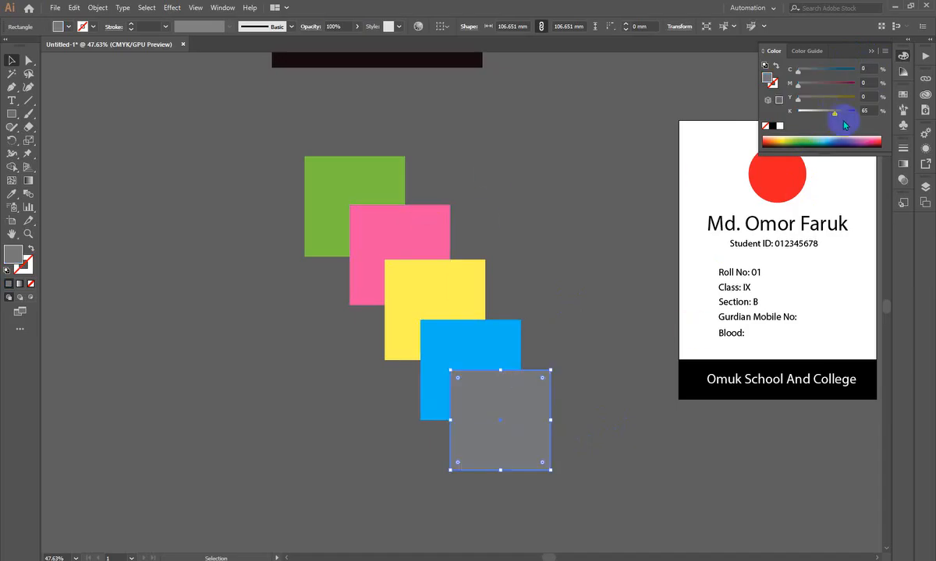
click(856, 82)
click(556, 229)
- Try Bring to Front on the green square, move it over the blue square, and undo both changes
scroll(558, 211, down, 4)
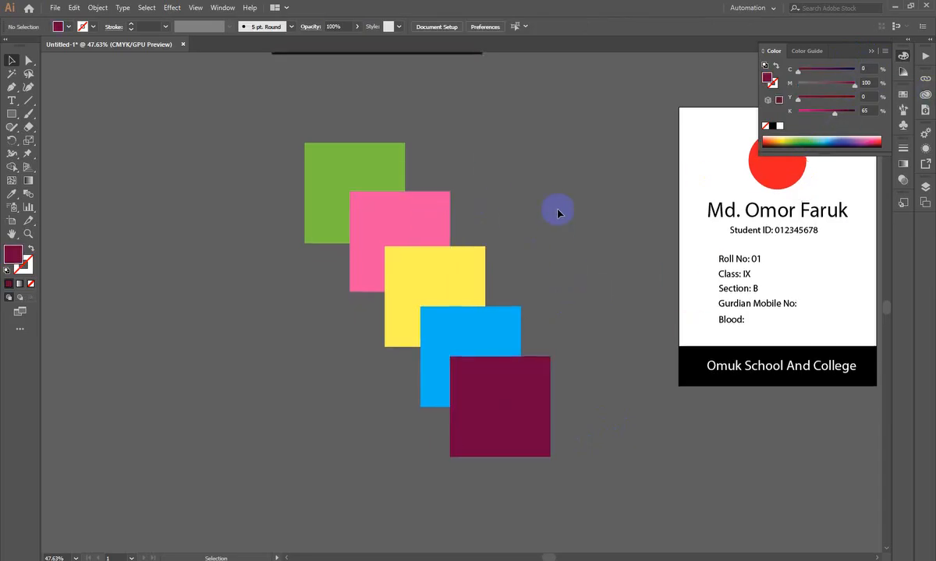
drag(303, 311, 346, 377)
drag(347, 370, 302, 326)
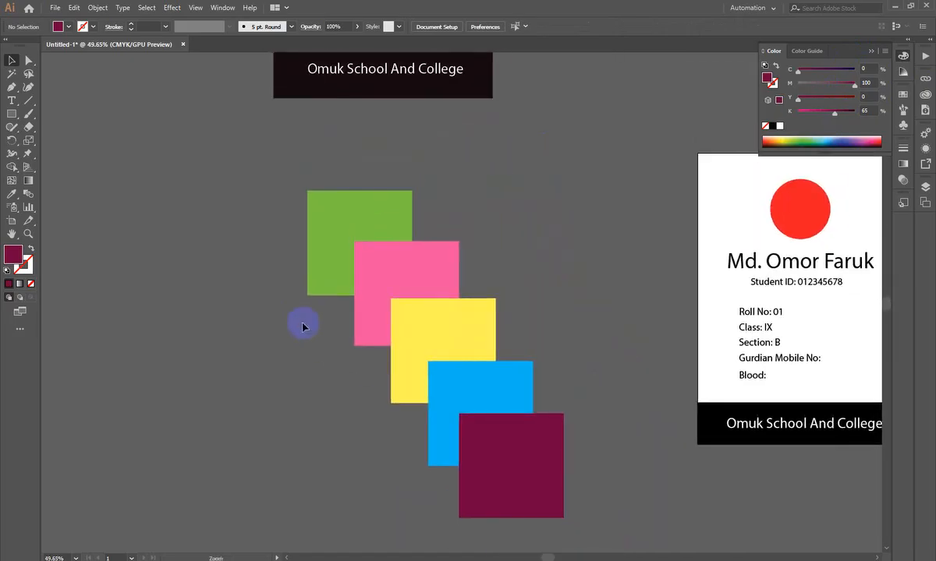
click(340, 230)
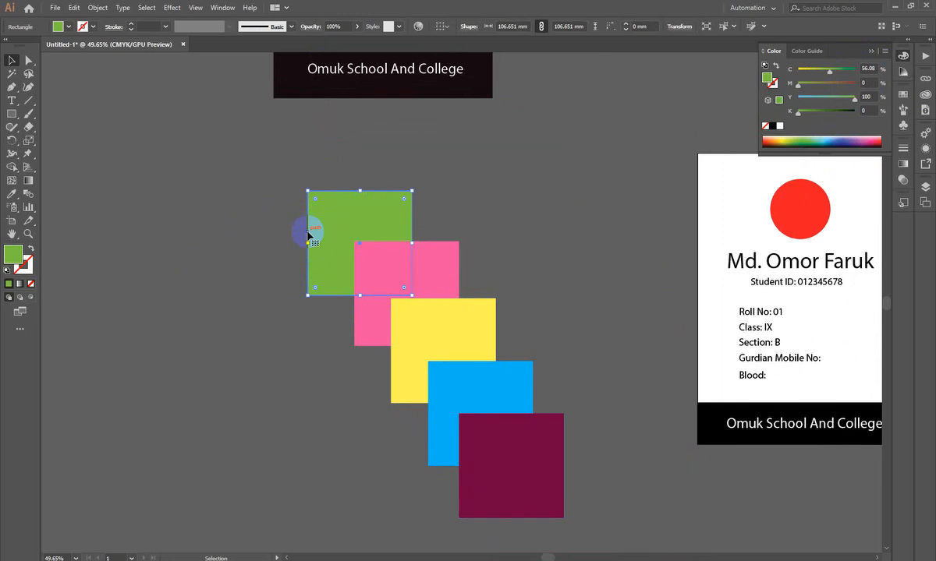
right_click(358, 238)
mouse_move(413, 416)
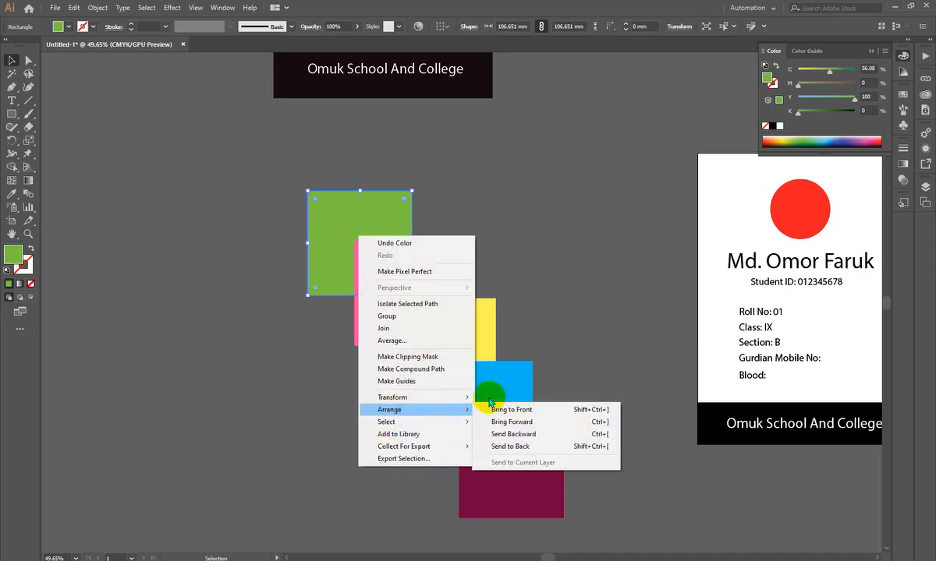
click(549, 410)
drag(361, 233, 476, 408)
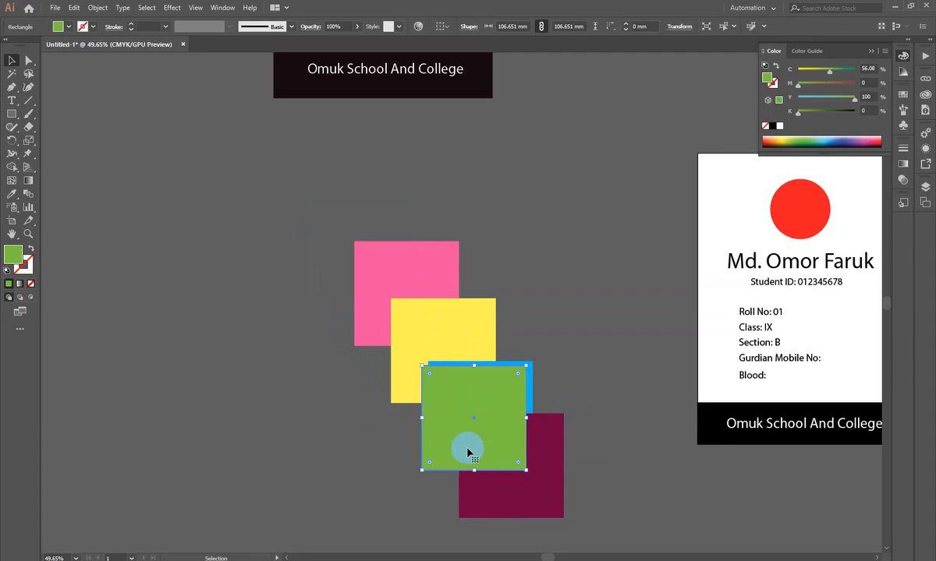
key(ctrl+z)
key(ctrl+z)
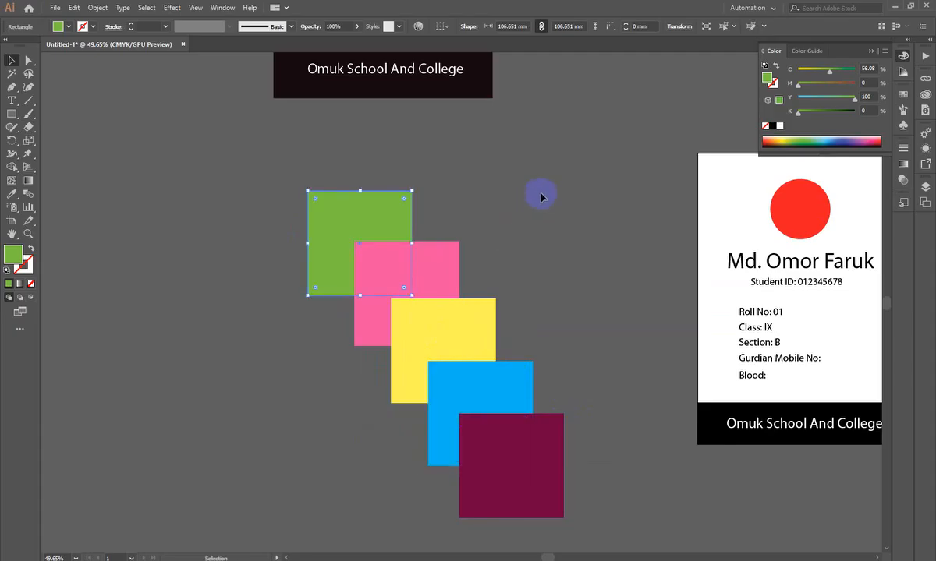
- Try Bring Forward on the green square, move it over the pink square, and undo both changes
click(503, 189)
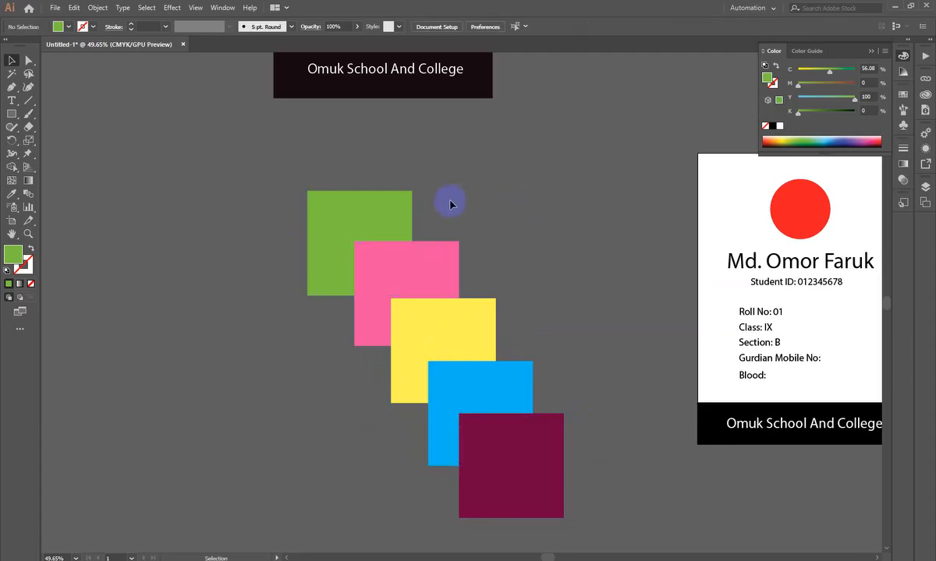
right_click(376, 205)
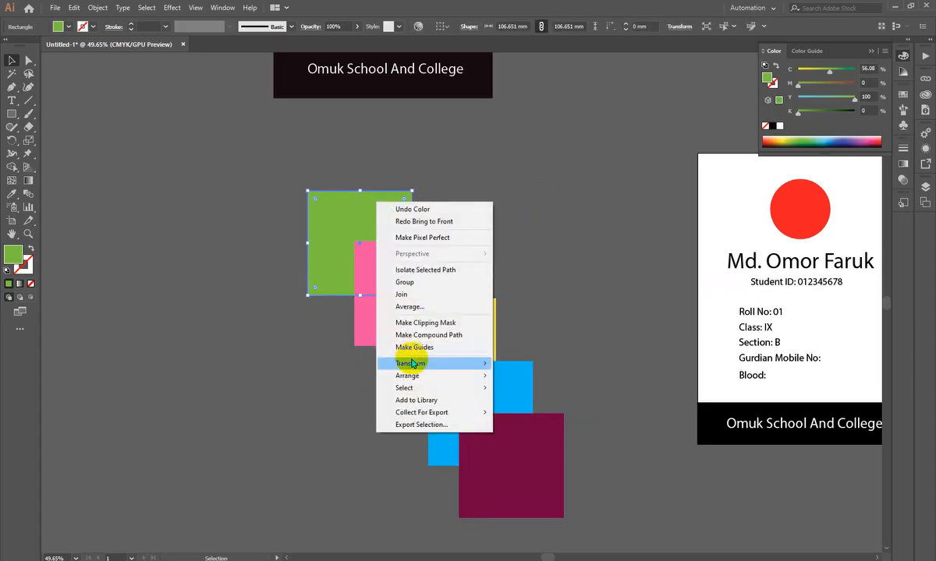
mouse_move(485, 382)
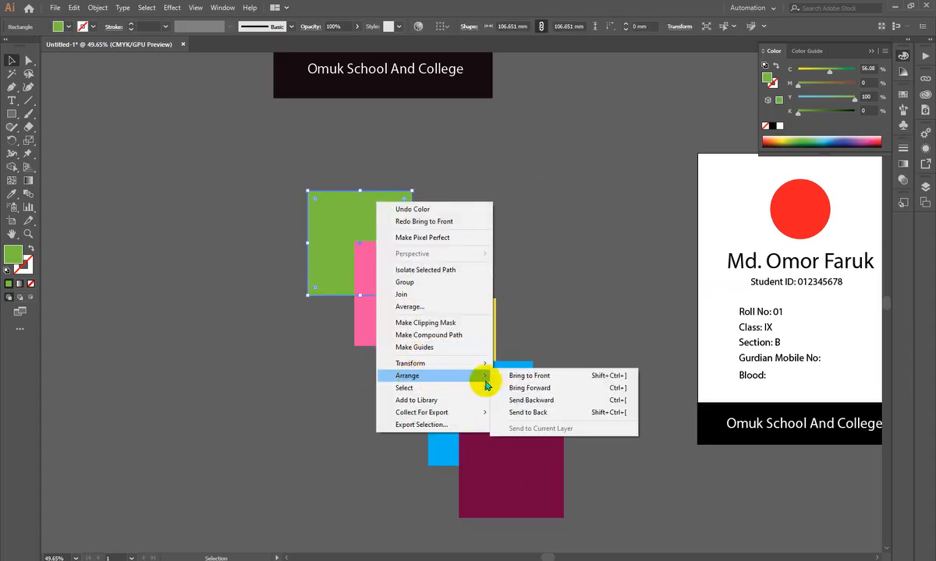
click(581, 388)
drag(384, 223, 403, 278)
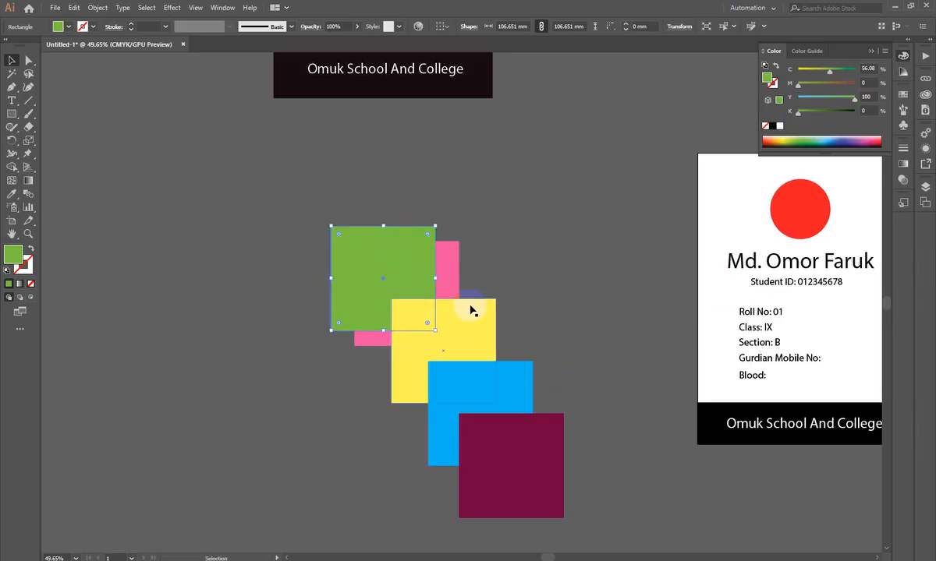
click(452, 251)
click(564, 229)
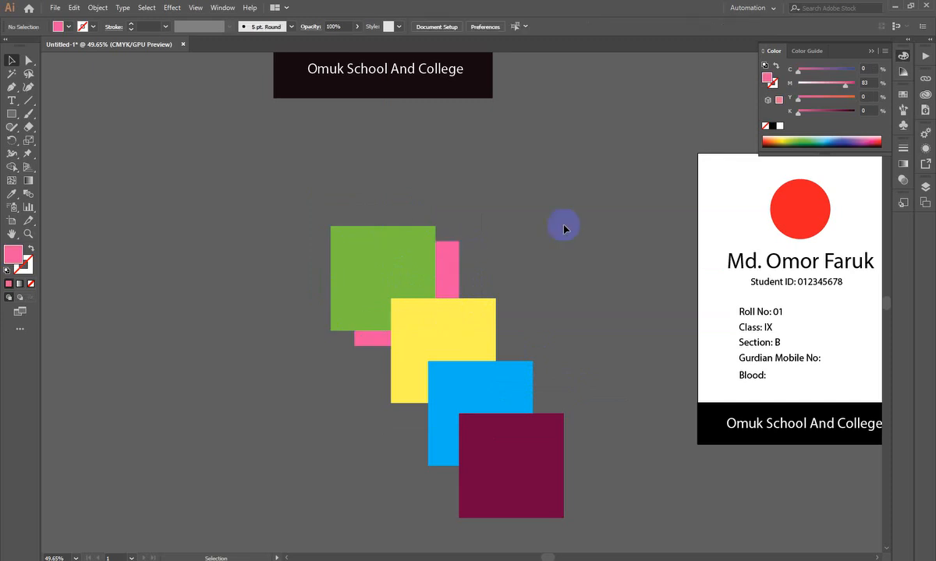
key(ctrl+z)
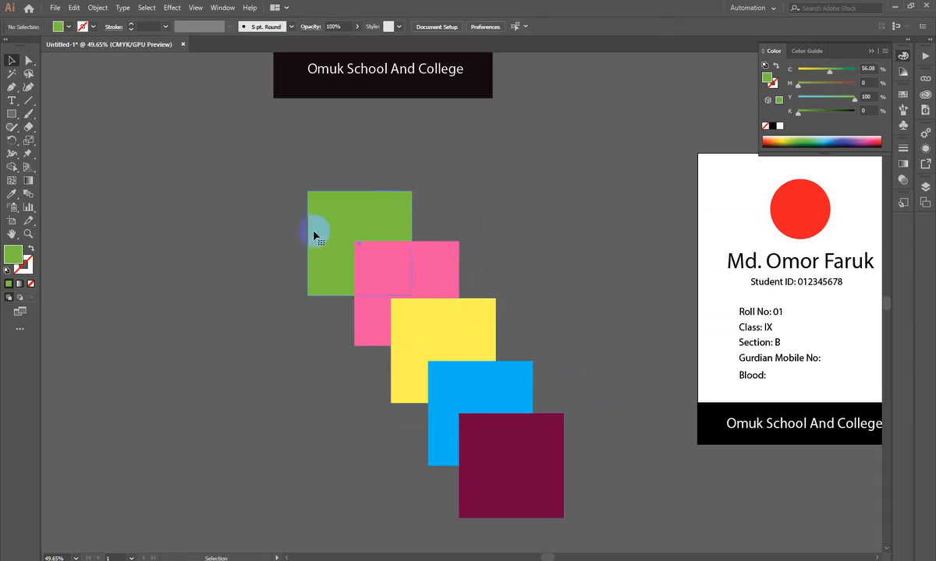
right_click(345, 218)
mouse_move(392, 390)
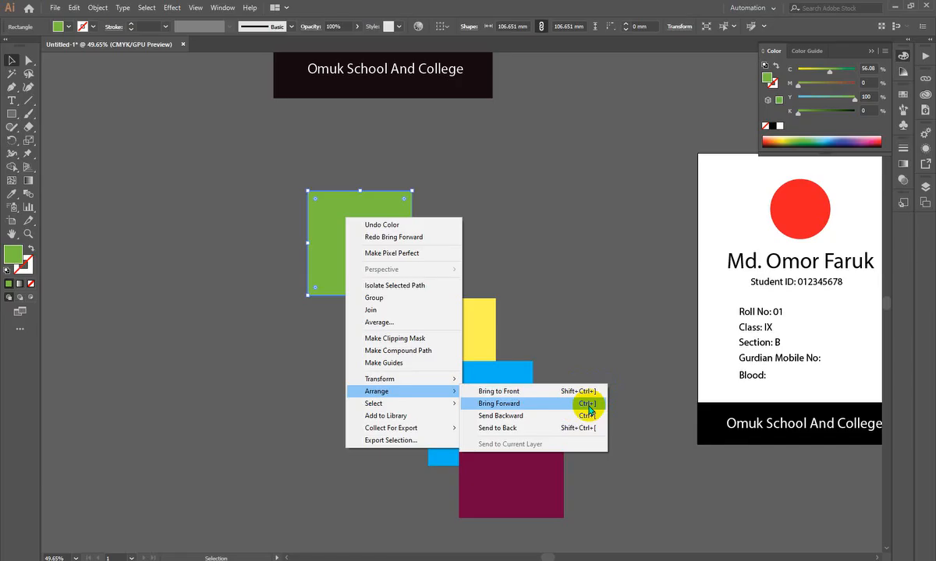
click(590, 428)
- Send the dark magenta square to the back of the stack and move it behind the green square
click(512, 468)
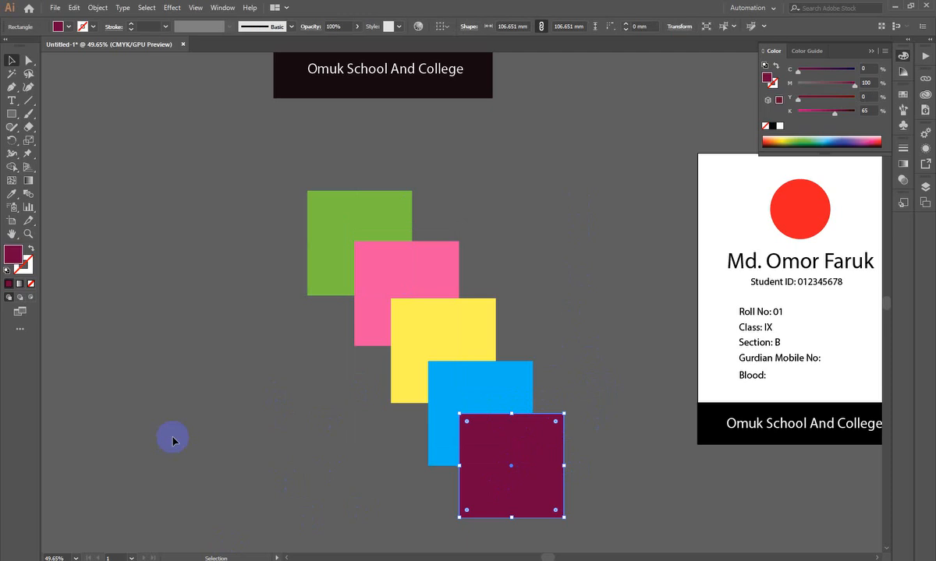
scroll(173, 441, down, 3)
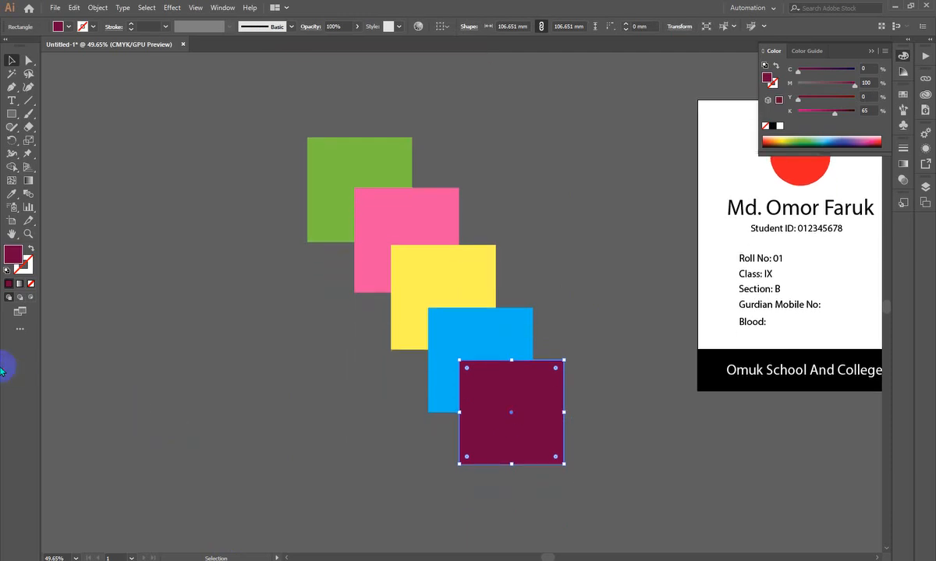
right_click(524, 403)
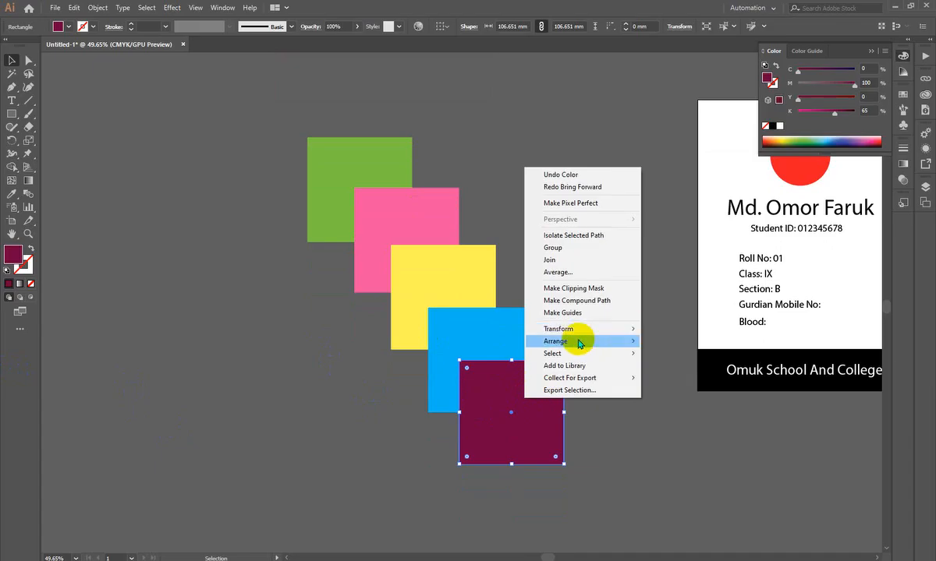
mouse_move(581, 339)
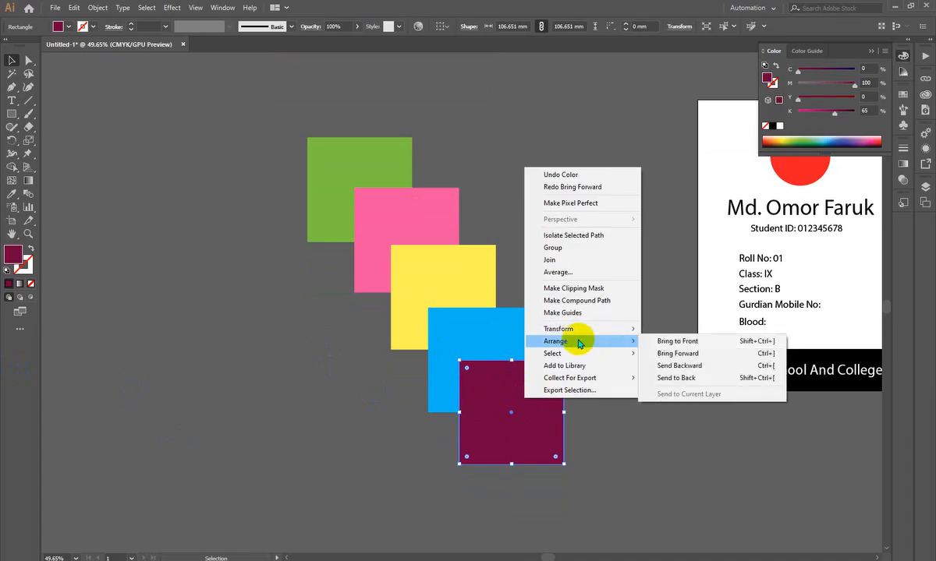
click(687, 378)
drag(530, 452, 390, 228)
- Try moving the dark magenta square back below the blue square and around the canvas, and undo these moves
drag(416, 157, 565, 403)
key(a)
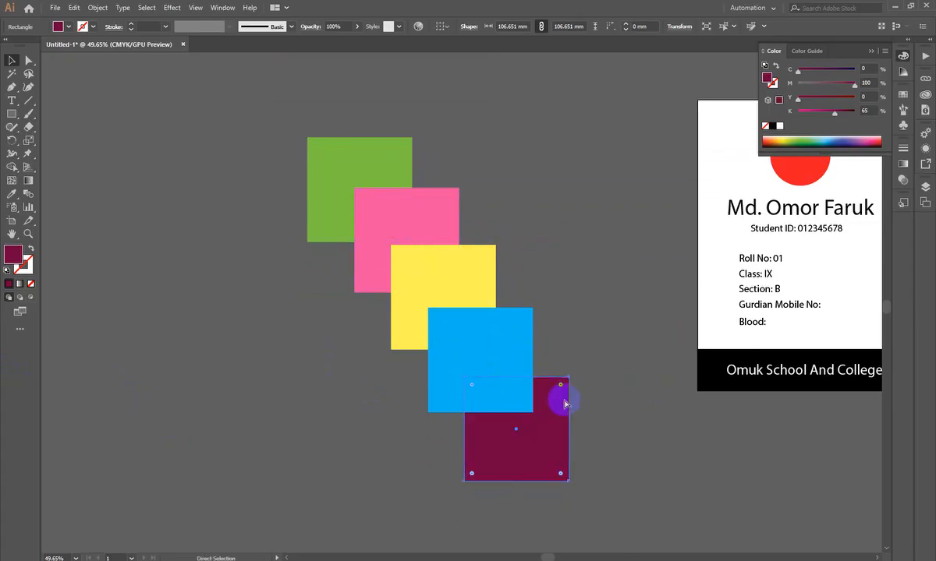
key(ctrl+z)
key(v)
drag(416, 159, 533, 407)
scroll(486, 316, right, 3)
scroll(486, 315, up, 1)
drag(355, 493, 676, 247)
drag(679, 211, 591, 215)
key(ctrl+z)
key(ctrl+z)
key(ctrl+z)
key(ctrl+z)
key(ctrl+z)
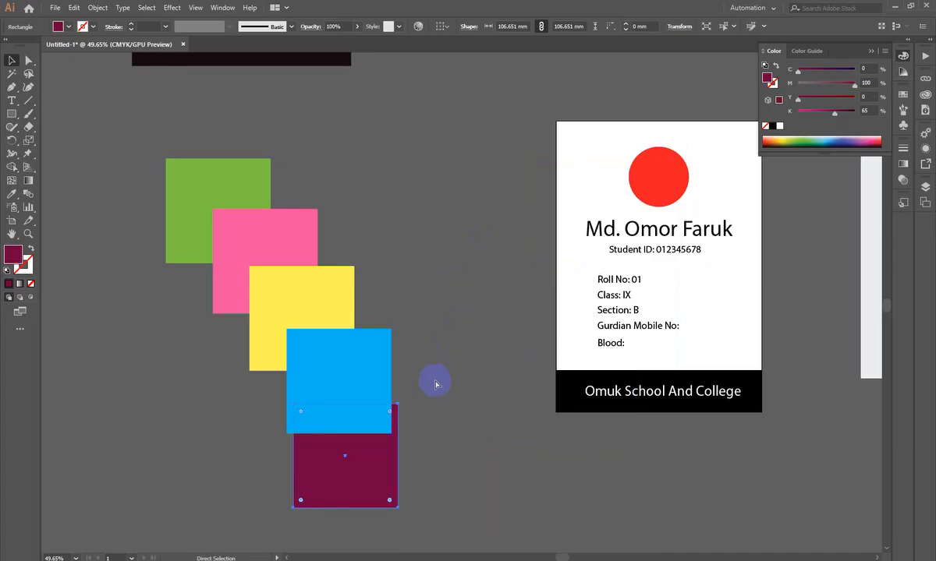
key(ctrl+z)
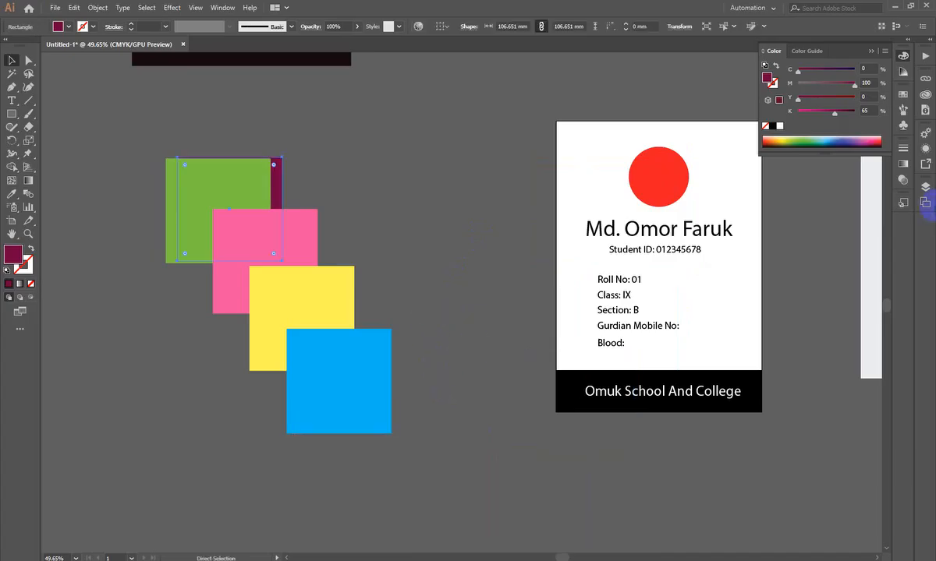
- Show the document's layers and expand Layer 1 to list its individual objects
click(925, 187)
key(v)
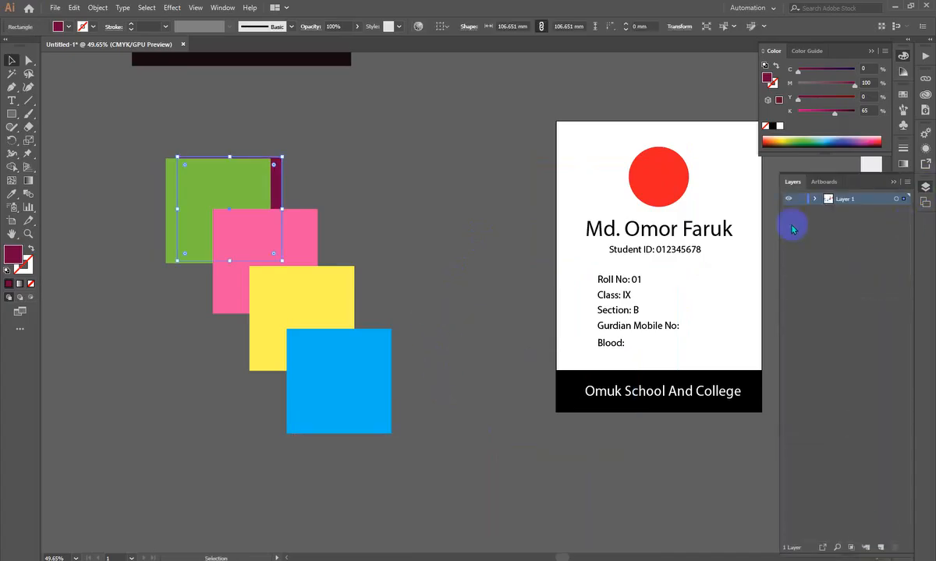
click(814, 198)
- Move the dark magenta square to the lower end of the diagonal row and bring it to the front
click(346, 373)
drag(279, 169, 432, 401)
drag(420, 436, 420, 427)
key(ctrl+shift+bracketright)
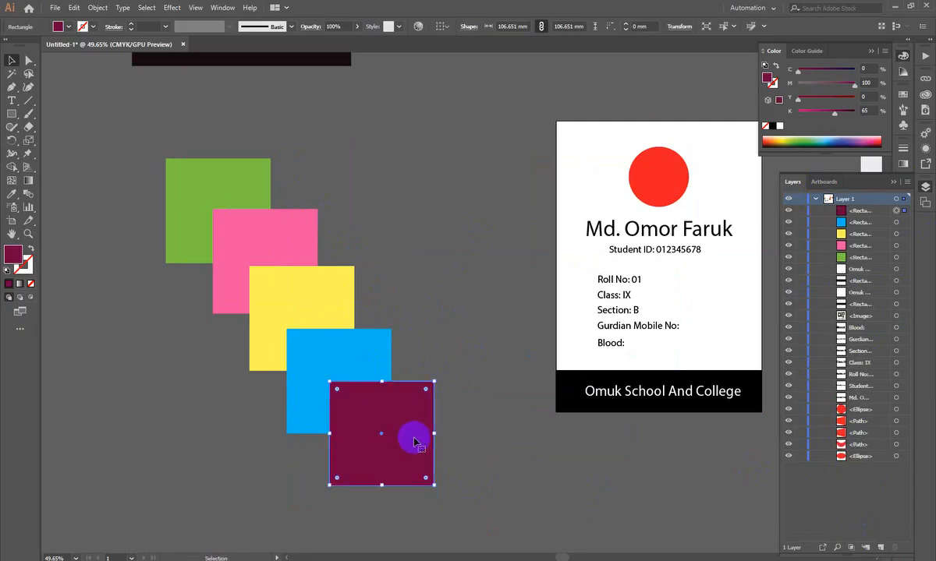
click(478, 291)
click(429, 428)
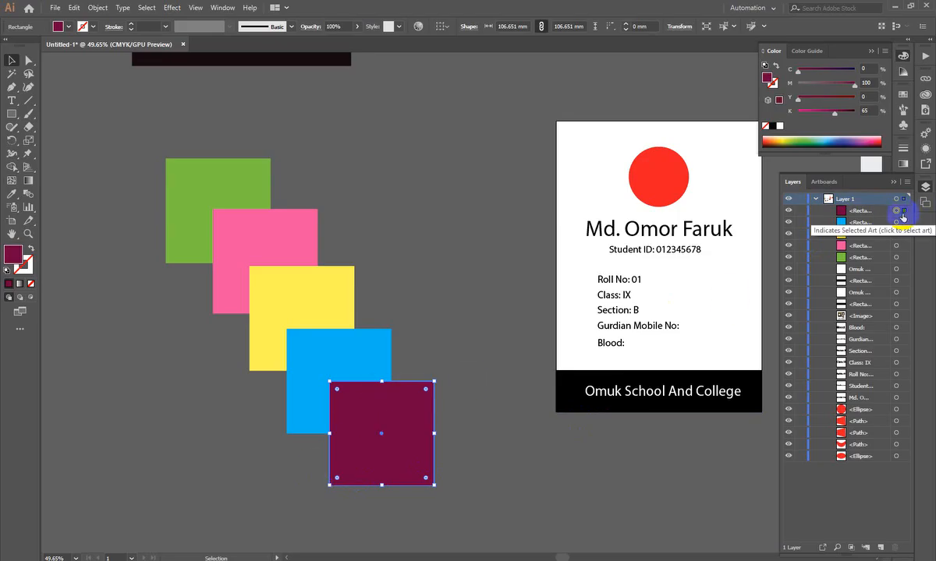
- Bring the green square to the front of the stack, and send it to the very back
click(230, 192)
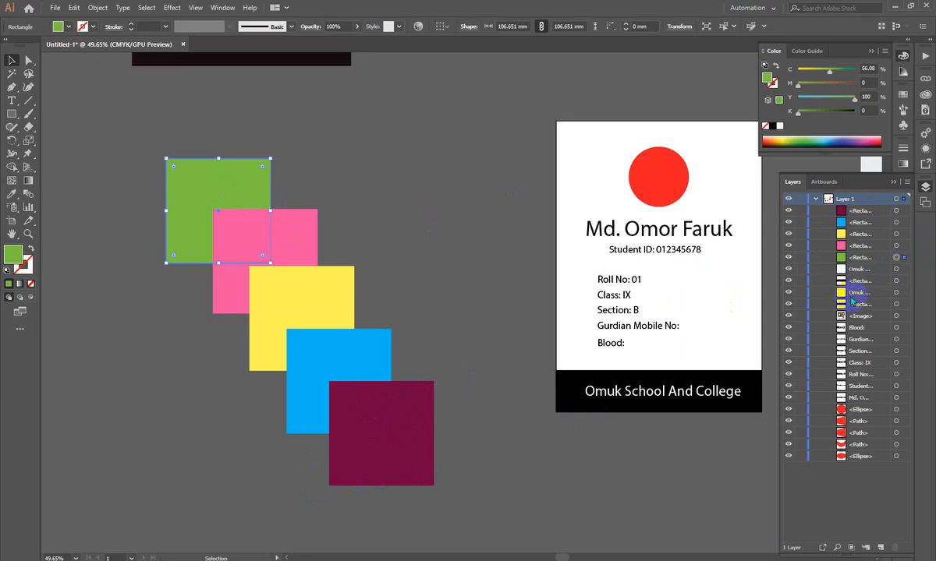
right_click(196, 191)
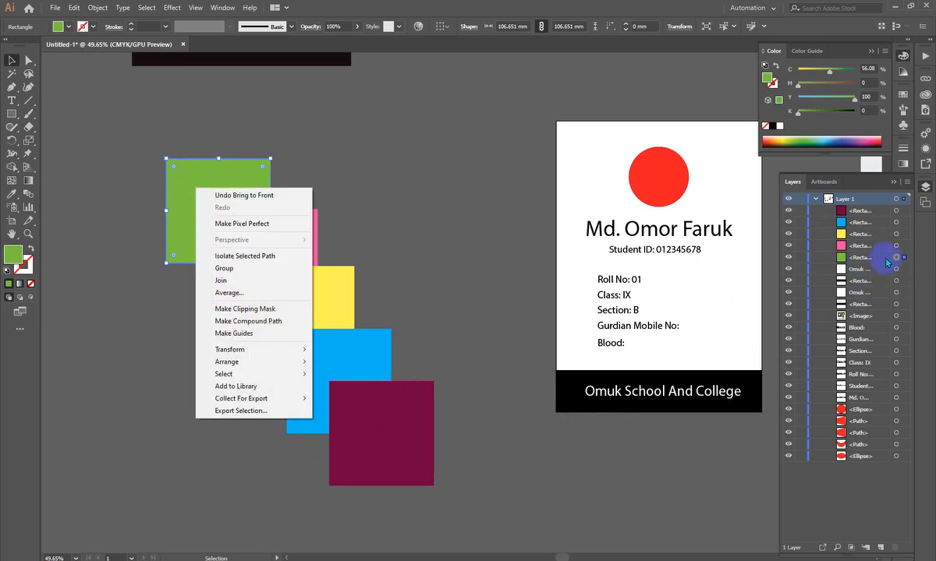
mouse_move(275, 362)
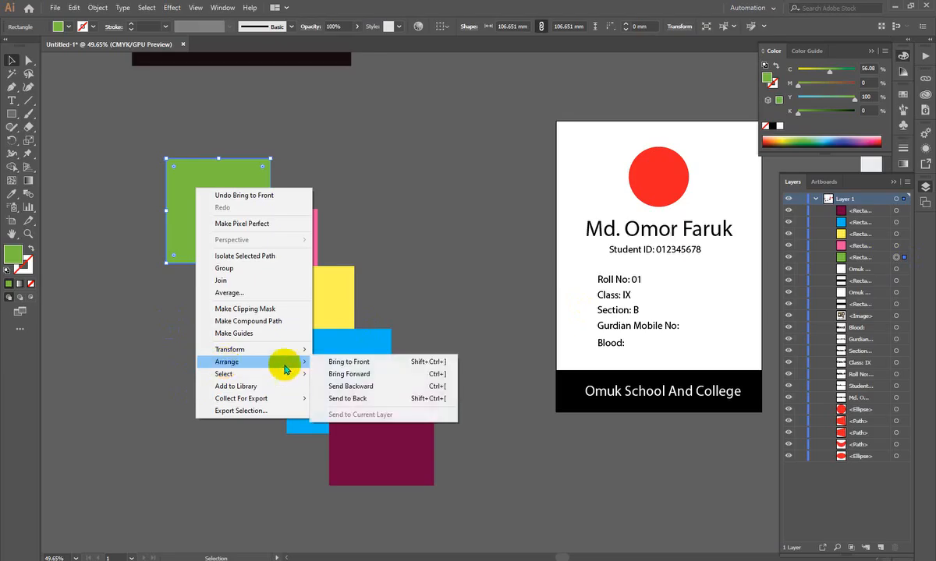
click(379, 363)
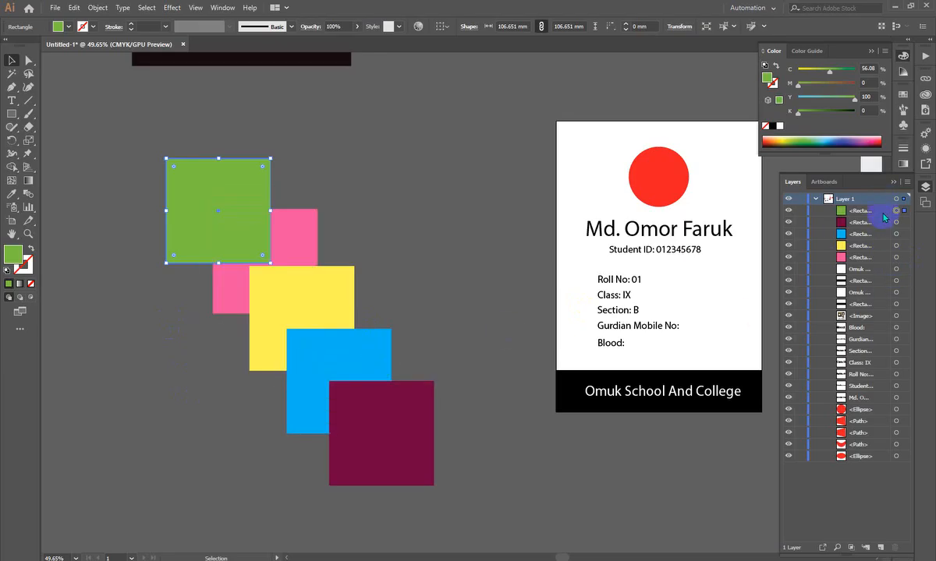
right_click(249, 177)
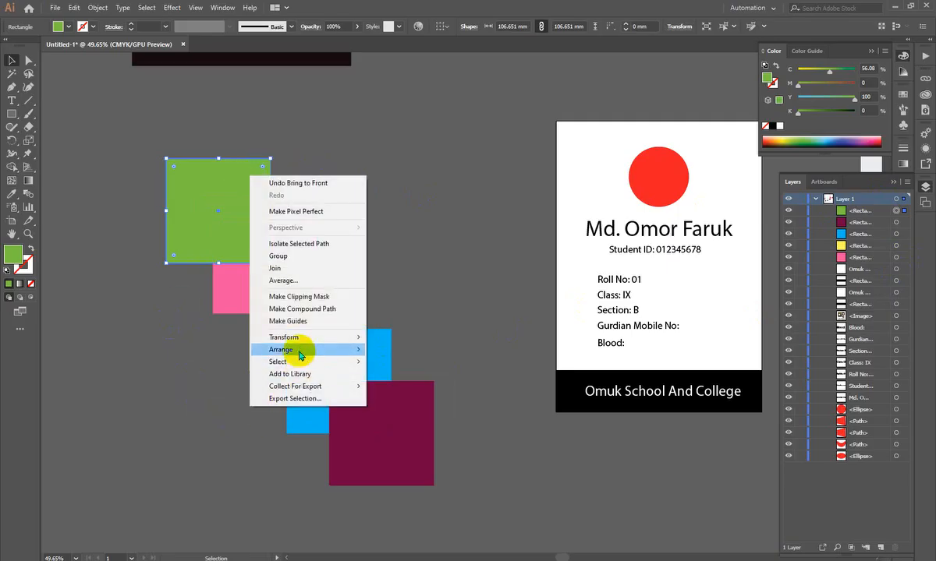
mouse_move(300, 356)
click(448, 382)
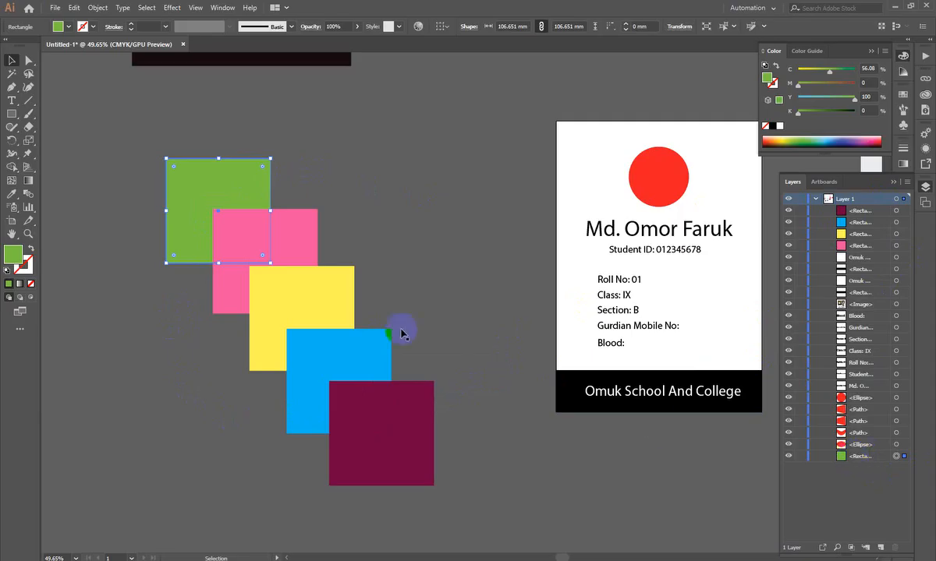
click(365, 233)
- Delete all five coloured squares of the diagonal row
scroll(366, 296, down, 2)
drag(367, 348, 297, 377)
drag(296, 377, 340, 509)
drag(369, 316, 523, 134)
drag(424, 264, 372, 350)
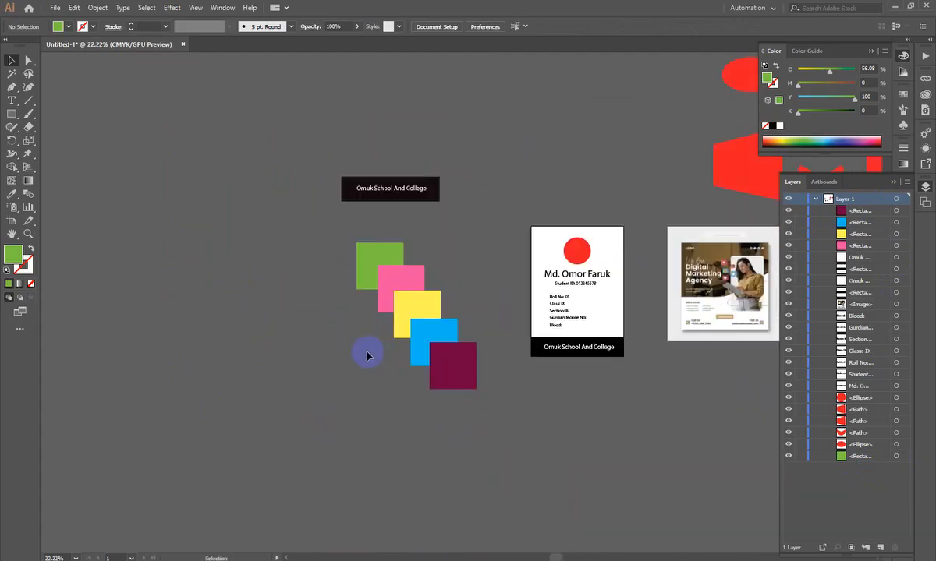
scroll(372, 341, down, 3)
scroll(355, 338, down, 1)
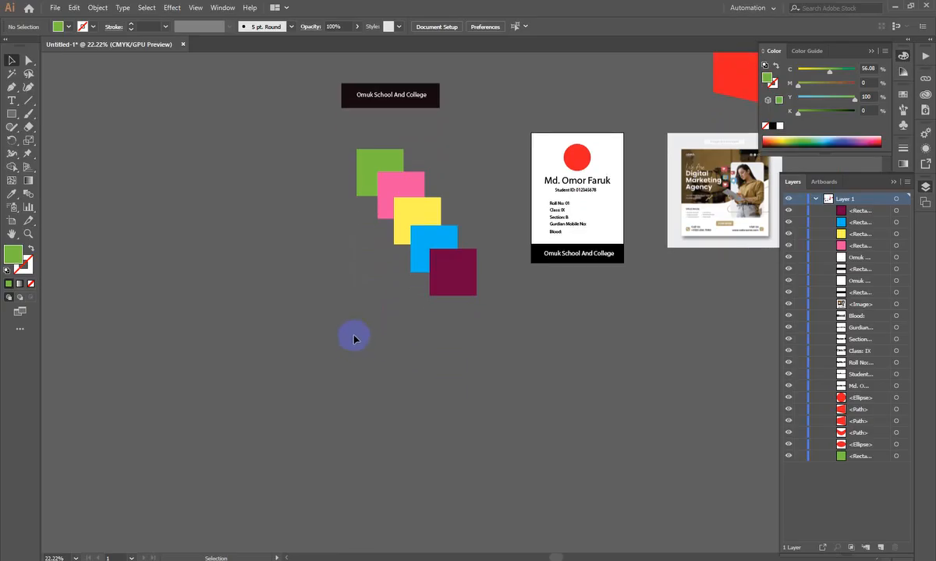
drag(425, 212, 494, 219)
drag(367, 234, 543, 538)
key(Delete)
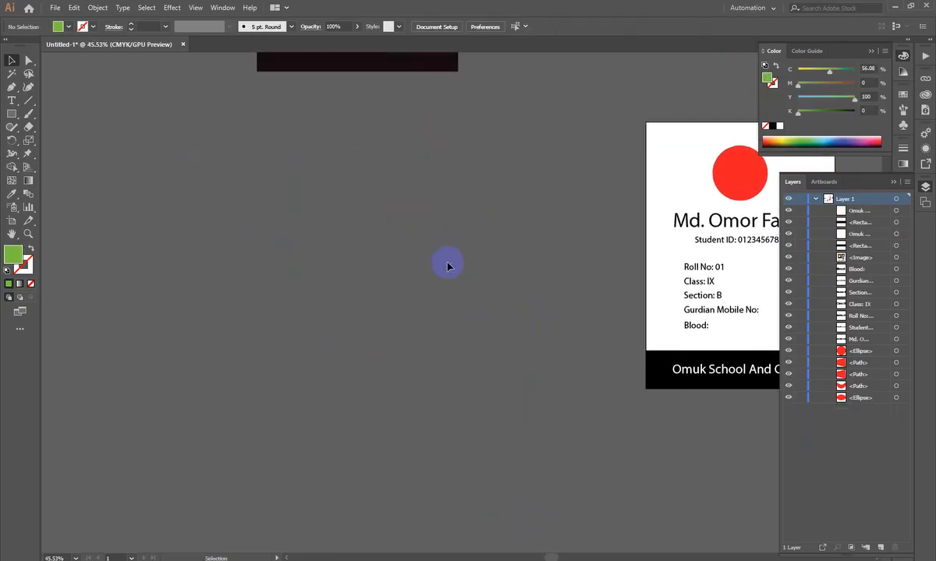
- Examine the student ID card design around its red photo circle
scroll(421, 277, down, 1)
scroll(378, 291, up, 2)
scroll(343, 312, down, 2)
scroll(316, 339, up, 2)
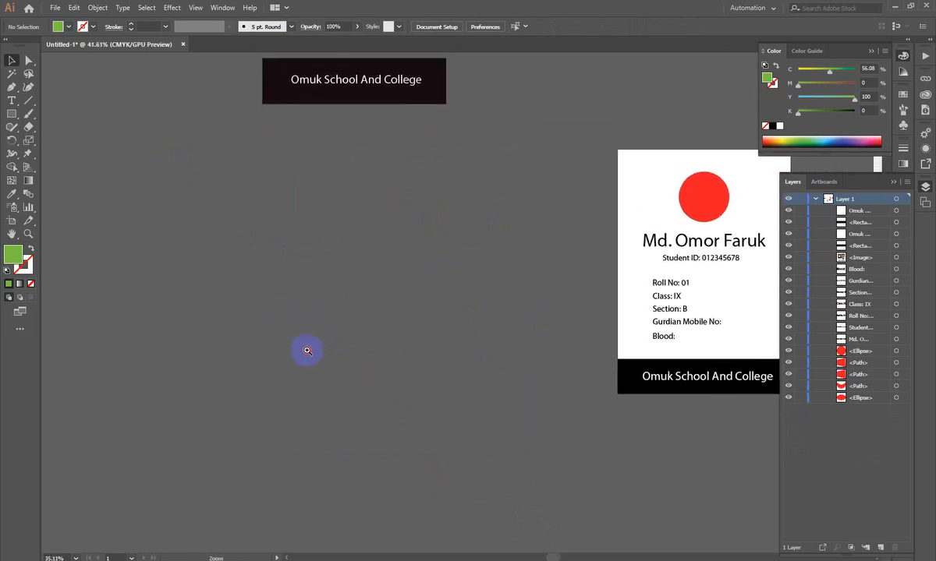
drag(488, 355, 319, 364)
scroll(431, 230, up, 2)
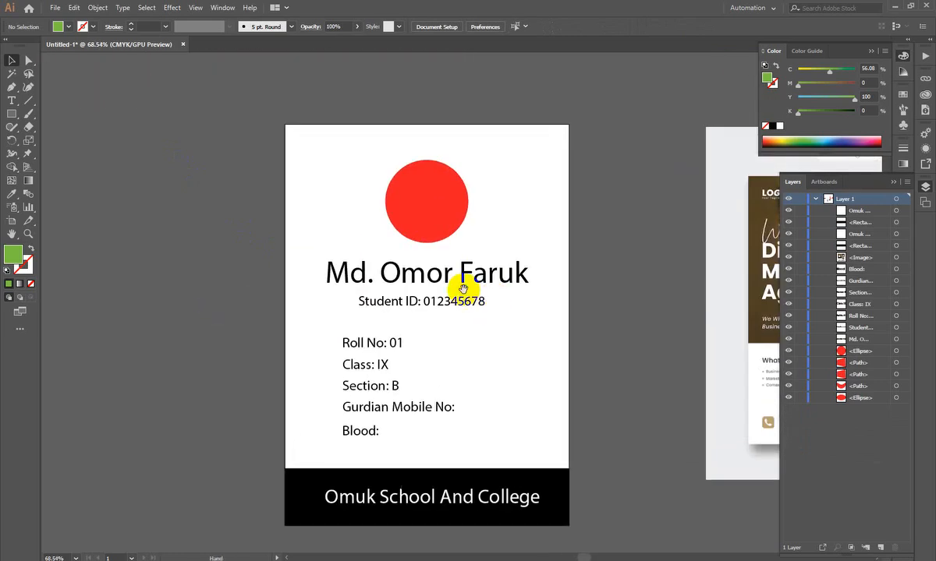
click(430, 189)
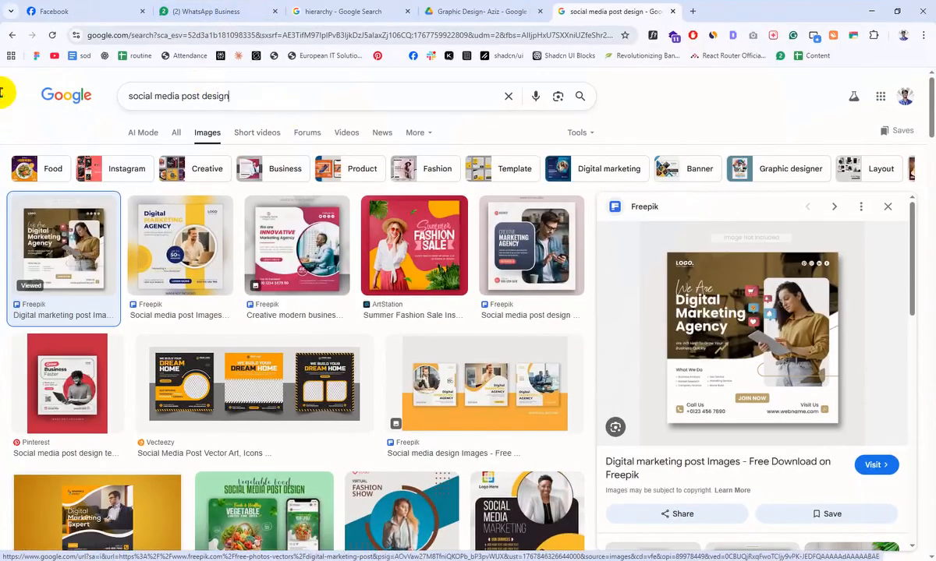
- Switch to the browser and search Google Images for "student image"
key(slash)
text(student image)
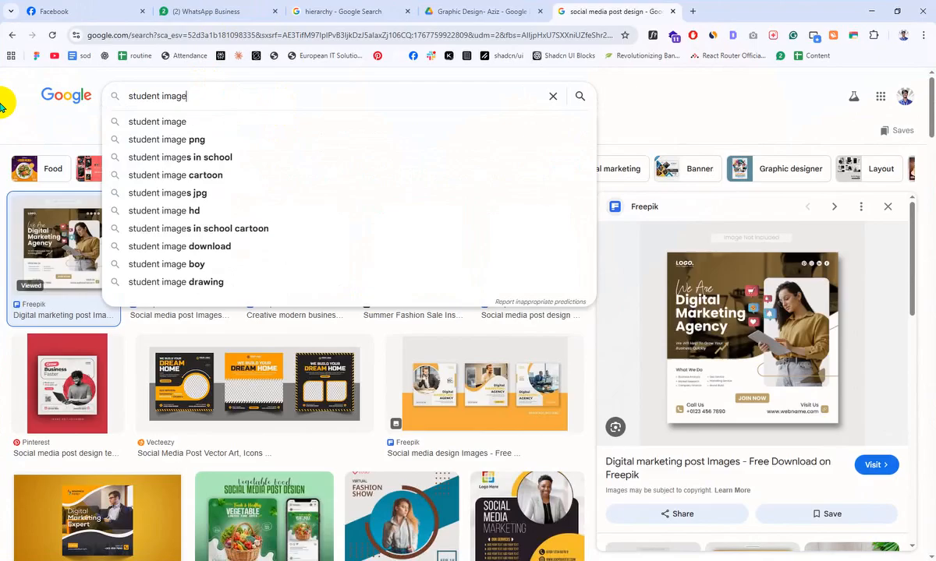
key(Return)
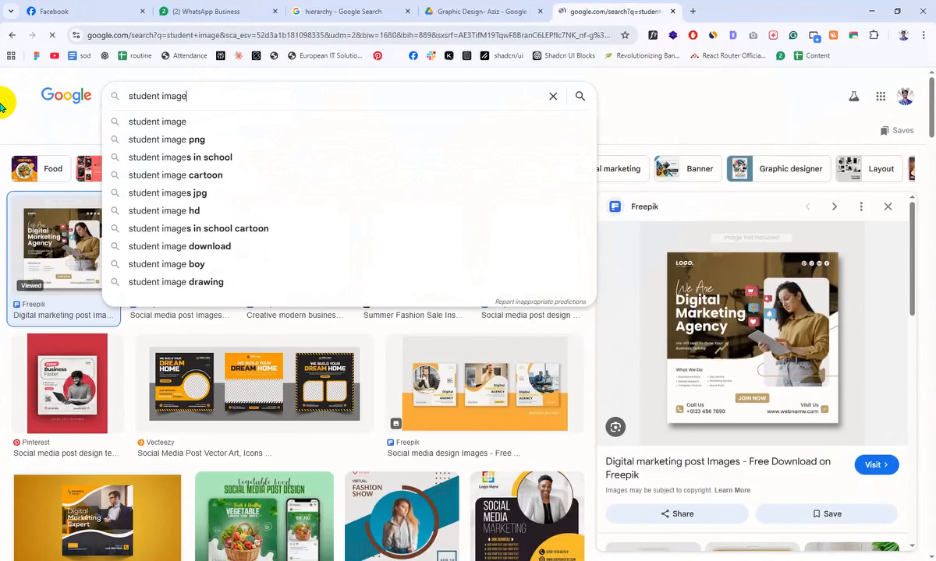
- Open the first result, the Freepik girl student photo, and copy the image
click(86, 265)
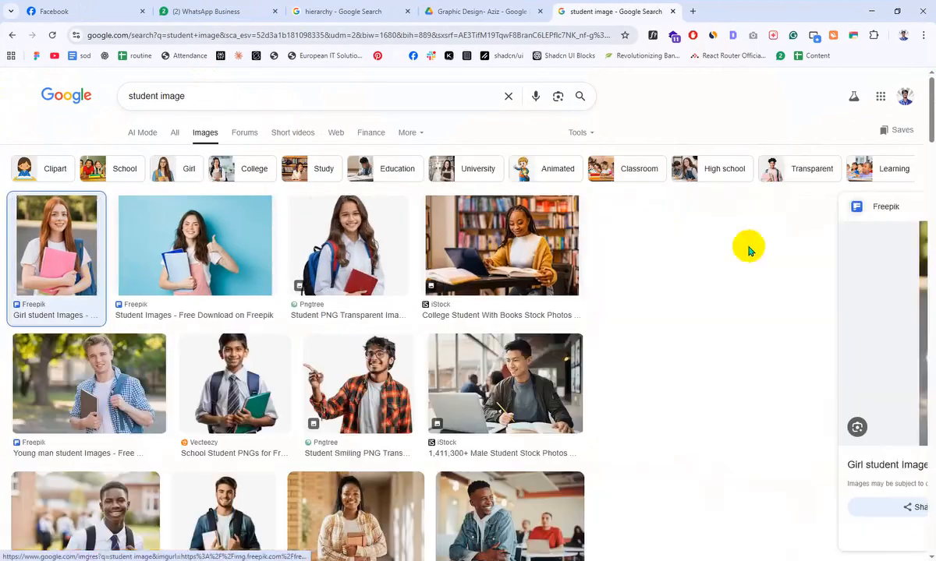
right_click(758, 359)
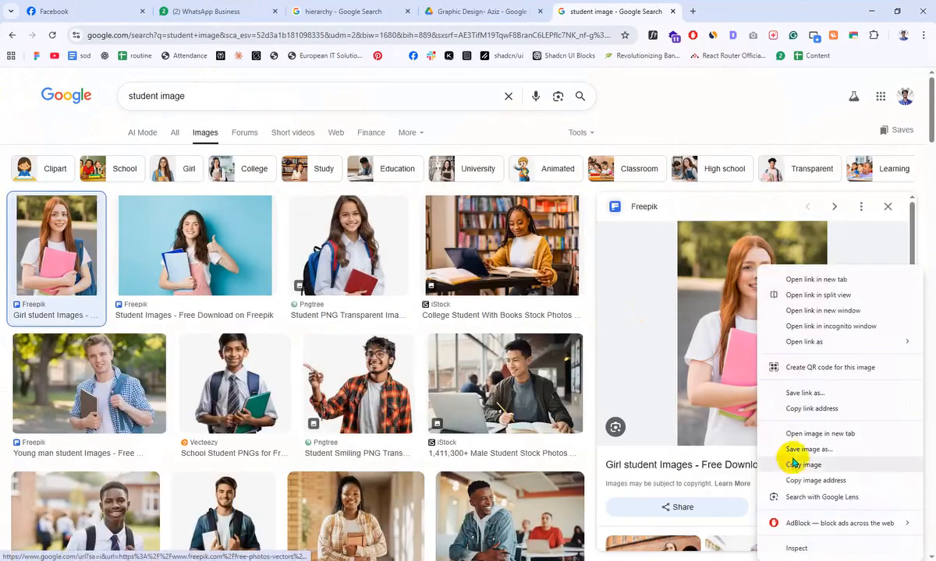
click(791, 450)
click(460, 306)
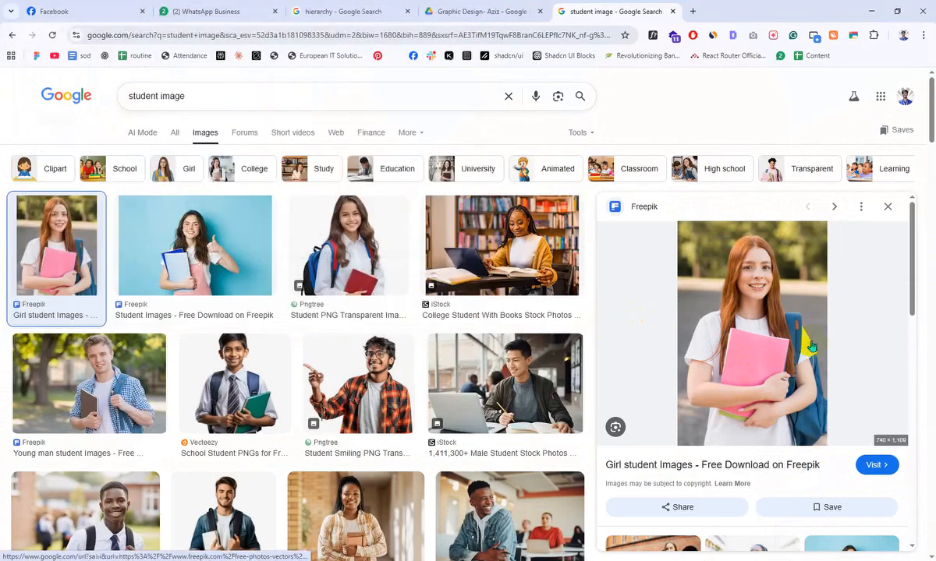
right_click(725, 262)
click(660, 465)
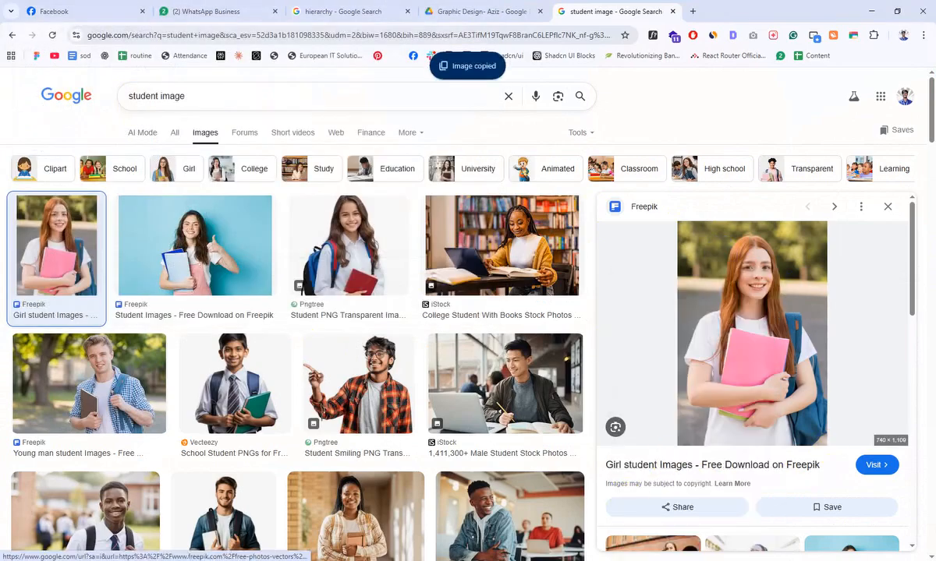
- Switch to Adobe Illustrator and paste the copied student photo beside the ID card
click(515, 560)
scroll(390, 351, down, 2)
drag(209, 402, 459, 380)
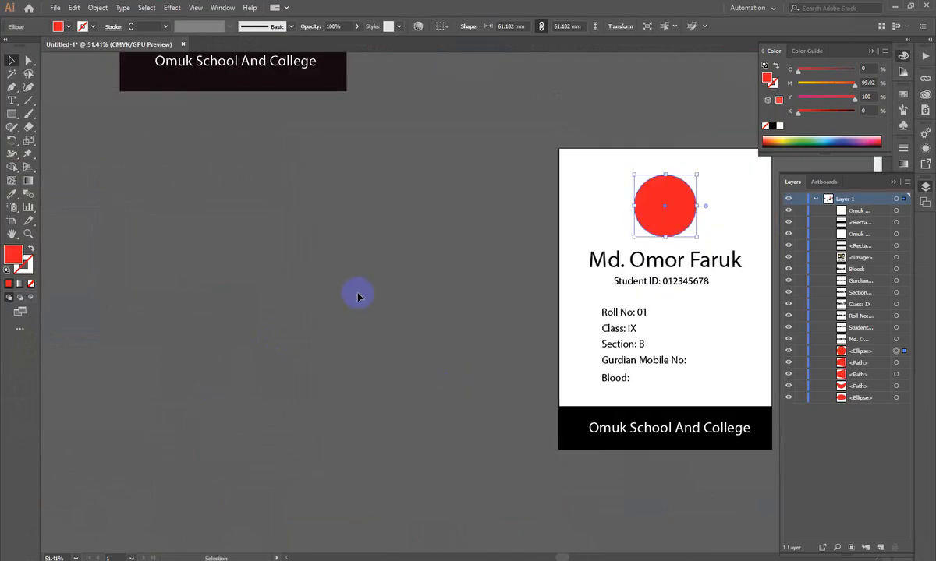
key(ctrl+v)
drag(460, 277, 361, 307)
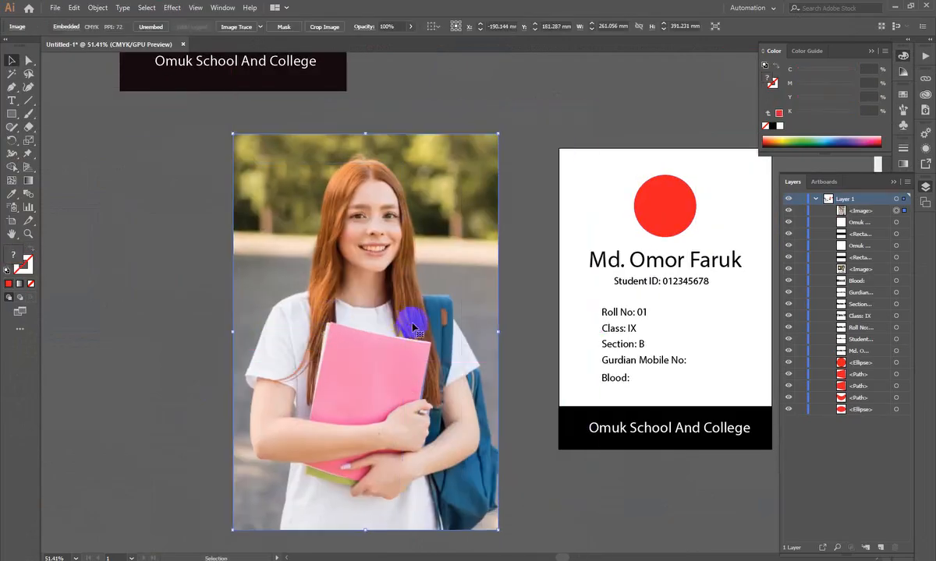
- Scale the pasted student photo down to about 63 by 95 mm and place it over the card's red circle
drag(412, 323, 429, 353)
drag(512, 360, 662, 234)
ctrl+drag(641, 156, 724, 318)
drag(646, 257, 520, 252)
drag(592, 248, 569, 248)
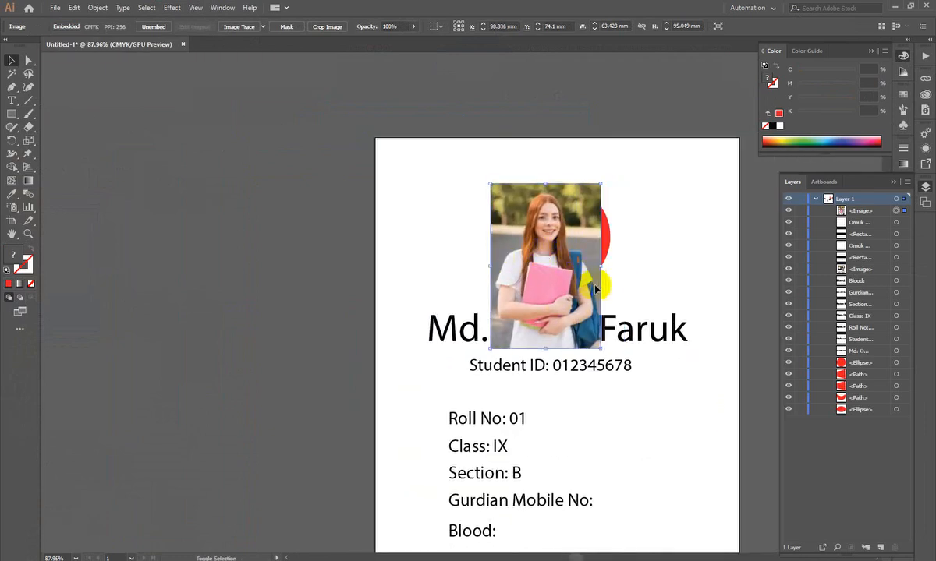
- Move the student photo off the card to its left and enlarge it to about 73 by 109 mm
shift+drag(593, 286, 329, 257)
drag(568, 278, 628, 256)
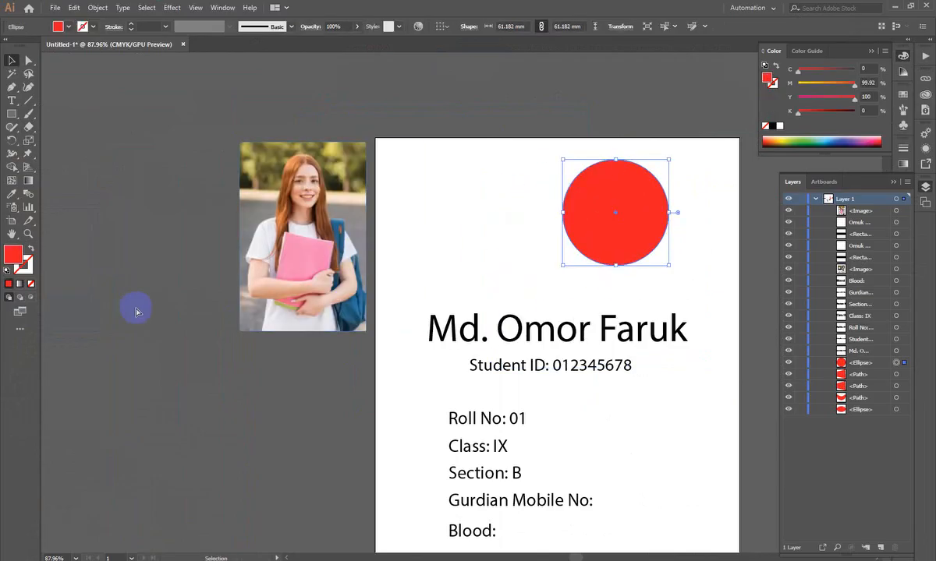
key(ctrl+z)
- Move the student photo to the empty canvas and duplicate the card's red circle beside it
drag(248, 398, 355, 375)
drag(443, 237, 285, 221)
drag(646, 227, 305, 402)
drag(375, 247, 417, 310)
drag(394, 391, 448, 461)
drag(445, 370, 431, 284)
drag(468, 330, 354, 421)
drag(388, 290, 333, 364)
drag(472, 451, 472, 384)
drag(344, 376, 388, 403)
click(445, 299)
drag(441, 328, 510, 349)
drag(434, 374, 417, 378)
click(468, 374)
drag(428, 336, 425, 310)
drag(484, 308, 488, 316)
click(480, 397)
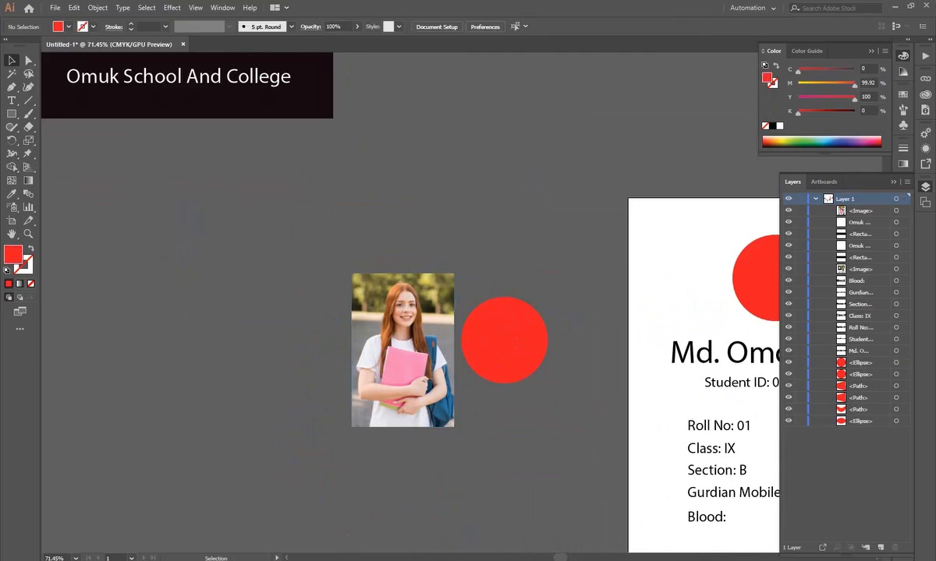
- Move the duplicated red circle level with the top edge of the student photo
click(484, 347)
scroll(420, 510, down, 1)
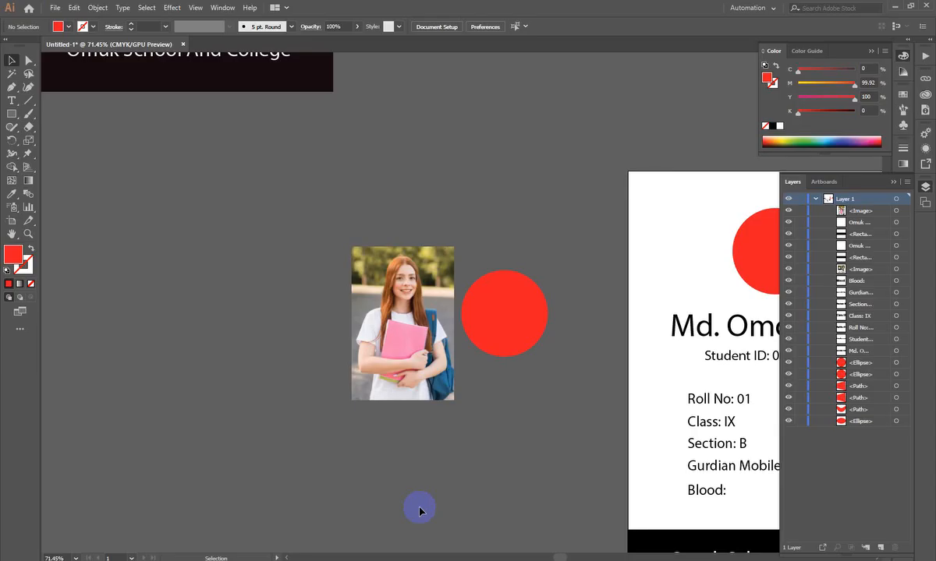
drag(538, 319, 530, 286)
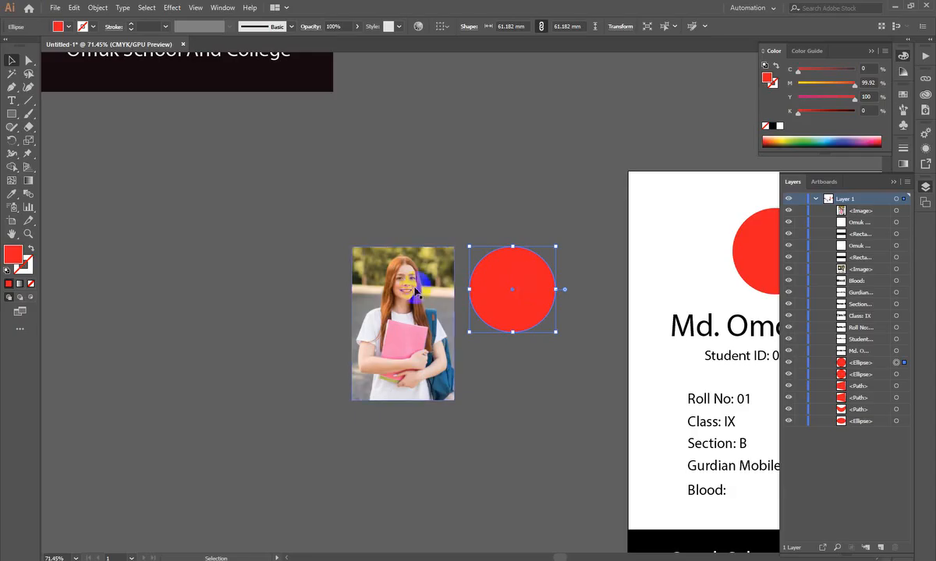
click(390, 269)
drag(533, 276, 512, 142)
key(ctrl+z)
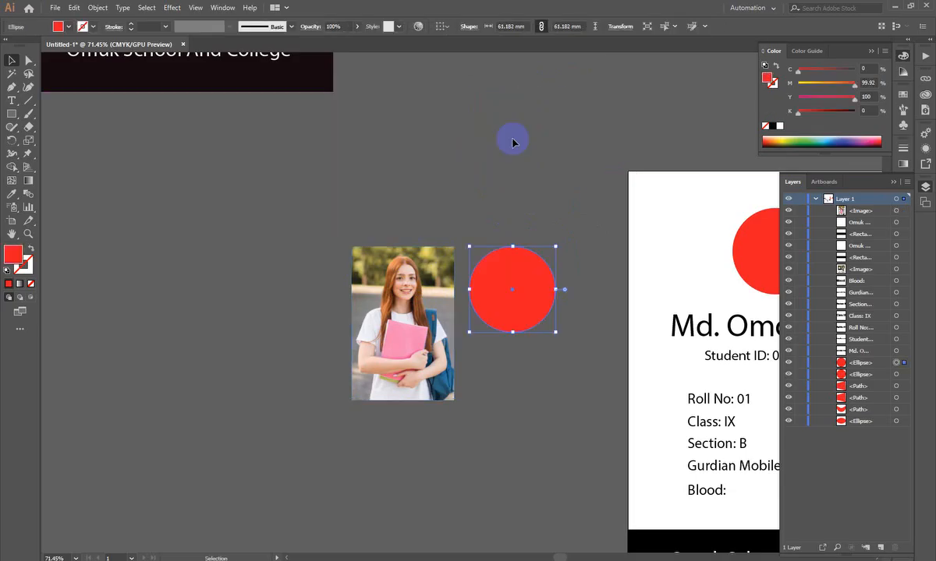
- Place the duplicated circle over the girl's face in the photo and bring it to the front
drag(511, 268, 446, 305)
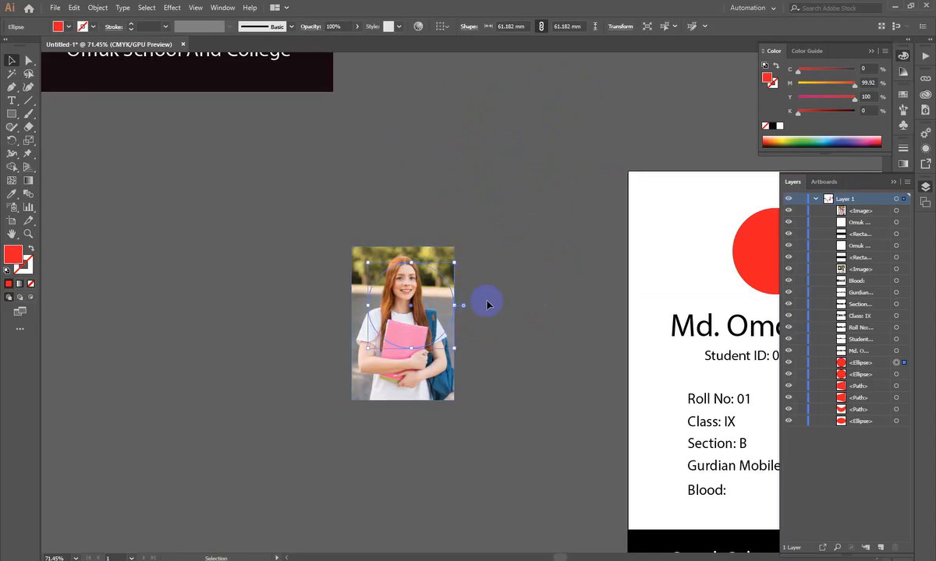
right_click(404, 308)
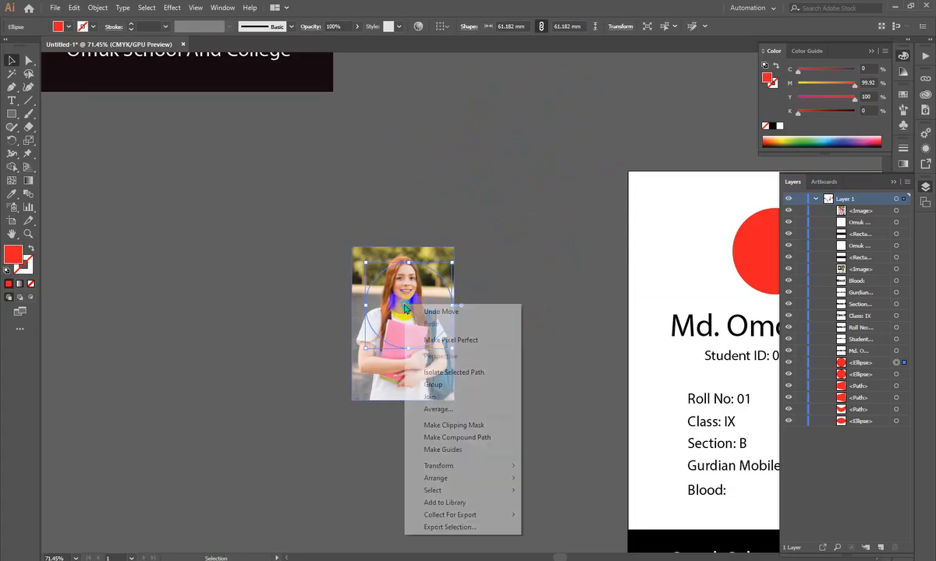
mouse_move(437, 478)
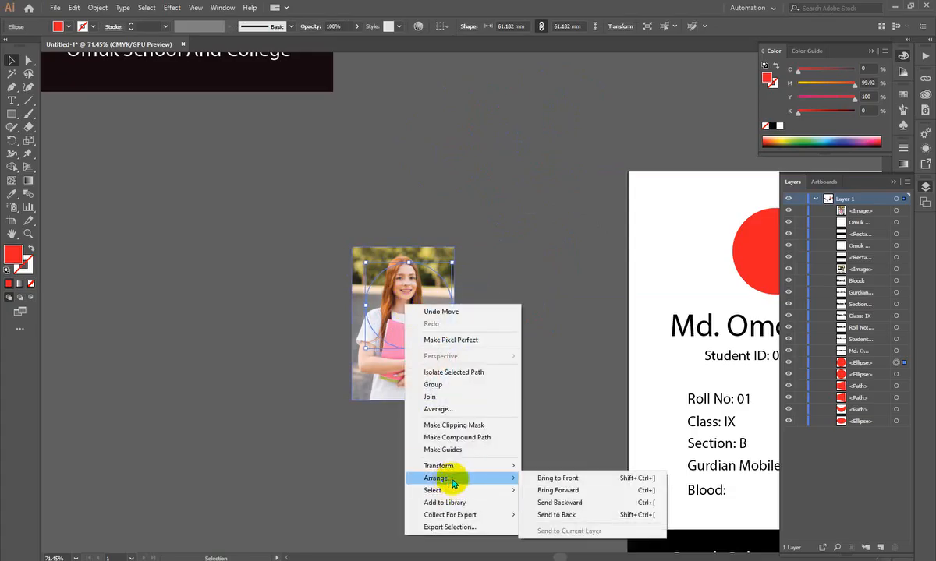
click(589, 482)
scroll(349, 216, up, 3)
drag(489, 395, 478, 378)
scroll(418, 302, down, 4)
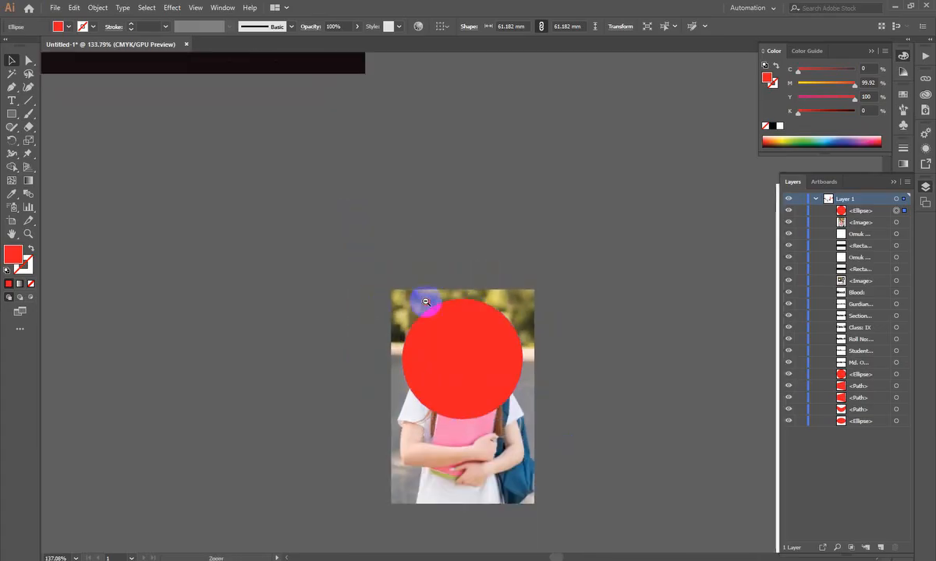
- Try to make a clipping mask from the red circle and the student photo
drag(379, 359, 612, 424)
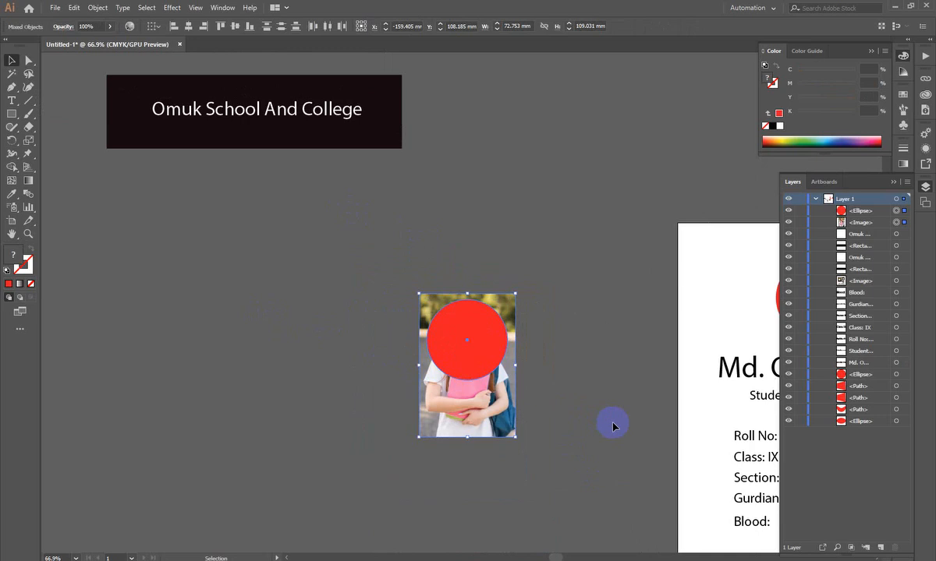
scroll(530, 376, up, 1)
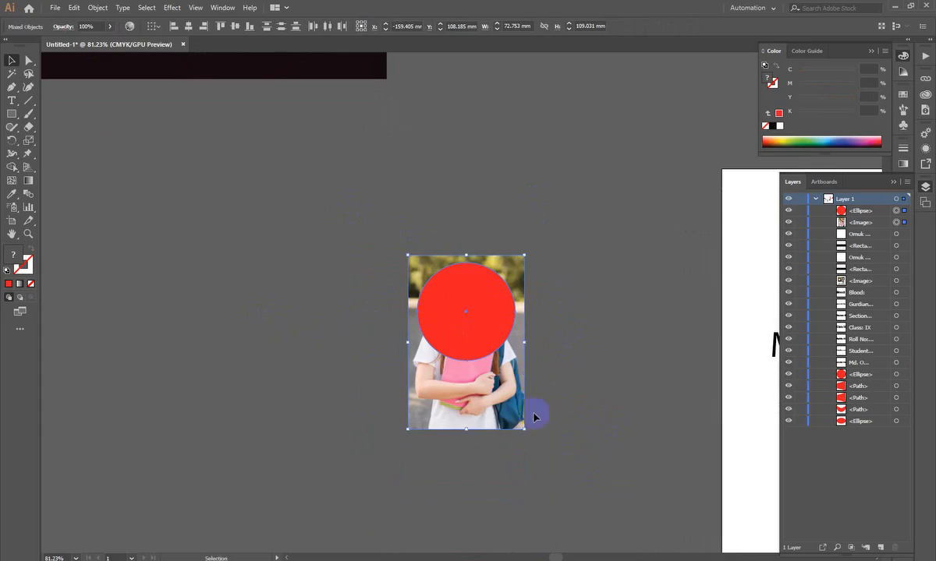
right_click(472, 286)
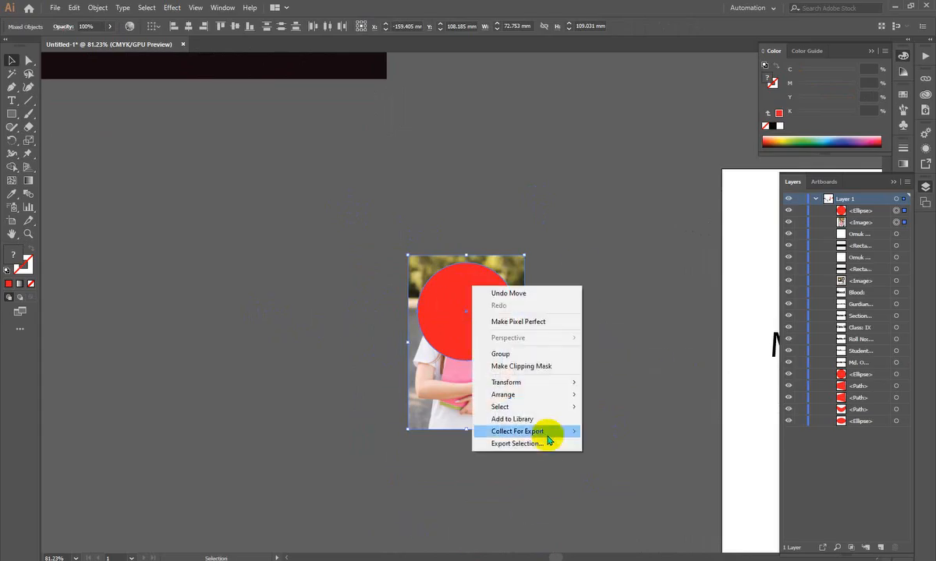
click(521, 365)
click(595, 366)
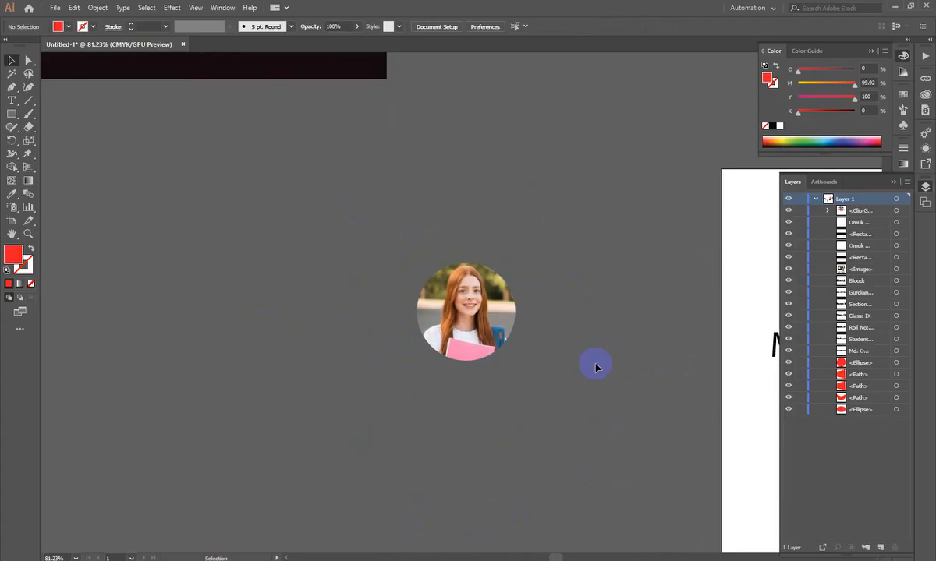
click(595, 367)
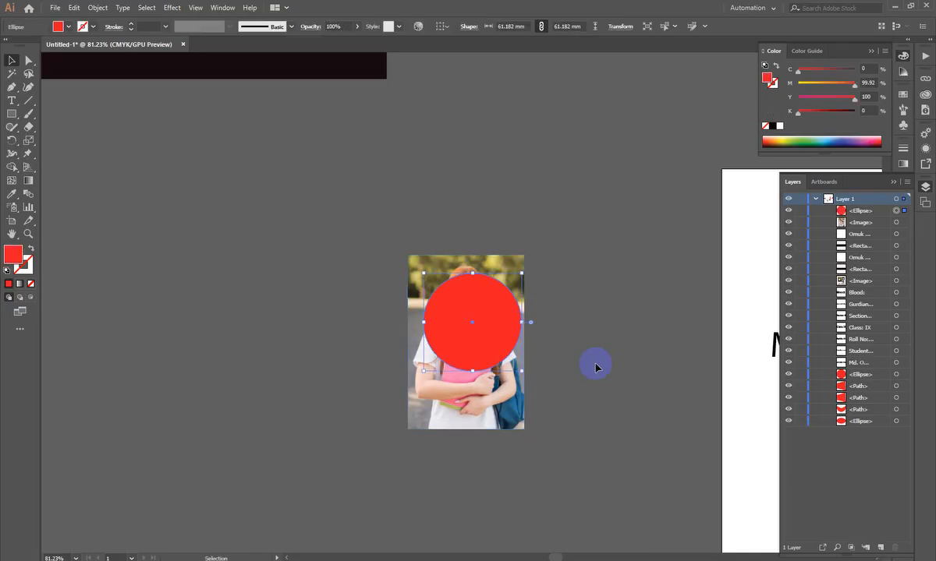
- Reposition the red circle over the girl's head and shoulders and make a clipping mask with the photo
drag(494, 336, 486, 324)
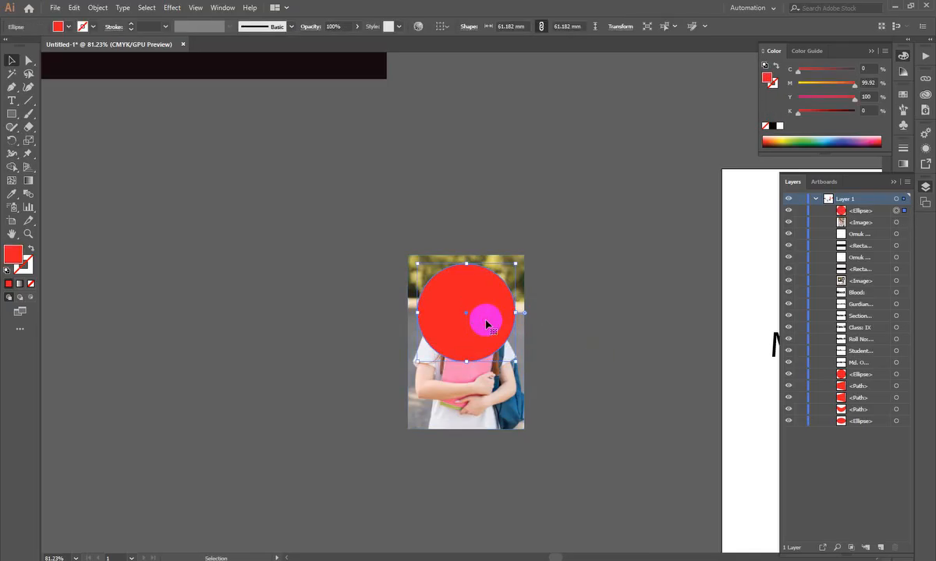
click(591, 307)
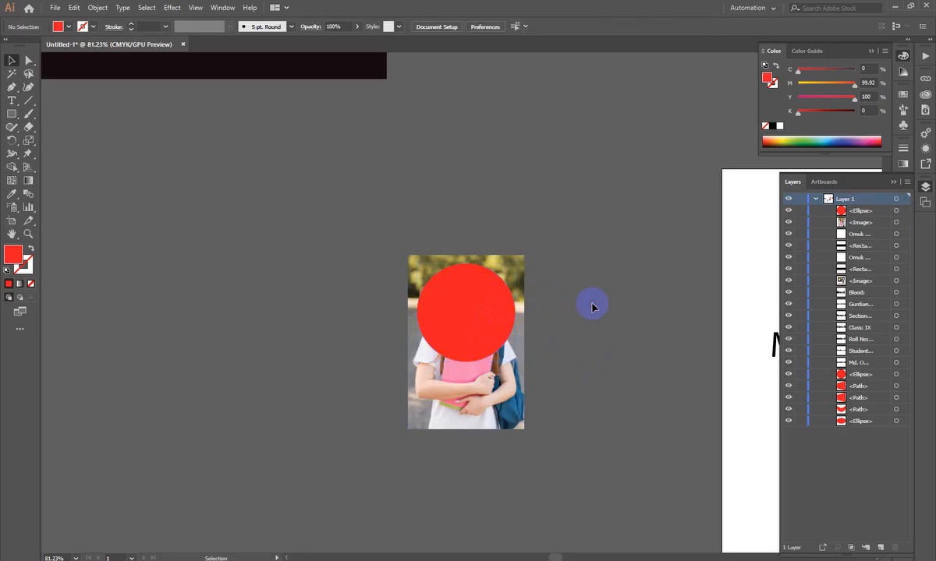
drag(621, 382, 380, 290)
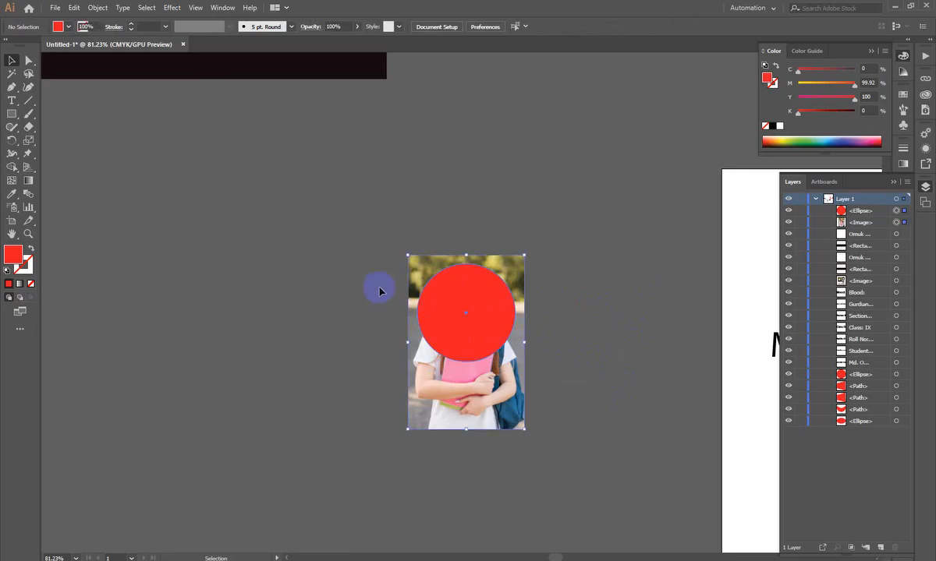
right_click(432, 295)
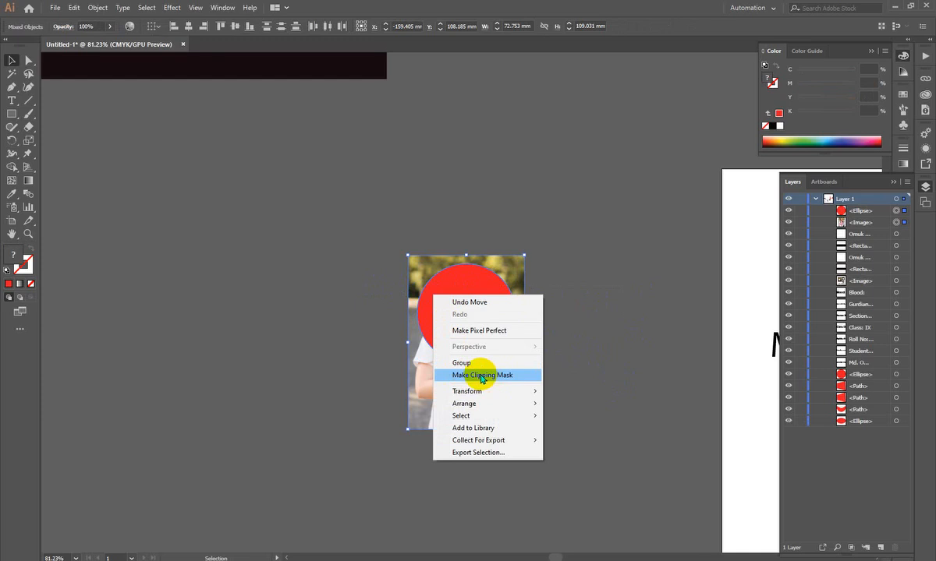
click(482, 376)
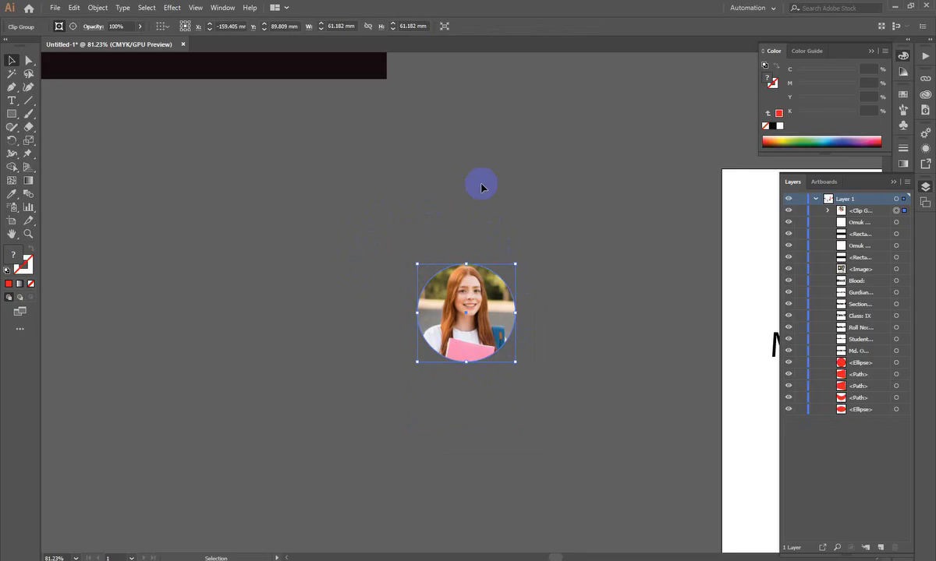
- Move the card's red circle off the artboard and place the circular masked photo above the student's name instead
scroll(518, 222, down, 4)
drag(518, 326, 259, 297)
scroll(390, 210, up, 2)
drag(382, 204, 409, 236)
drag(166, 258, 602, 241)
drag(474, 245, 310, 248)
drag(604, 234, 541, 254)
drag(524, 289, 559, 320)
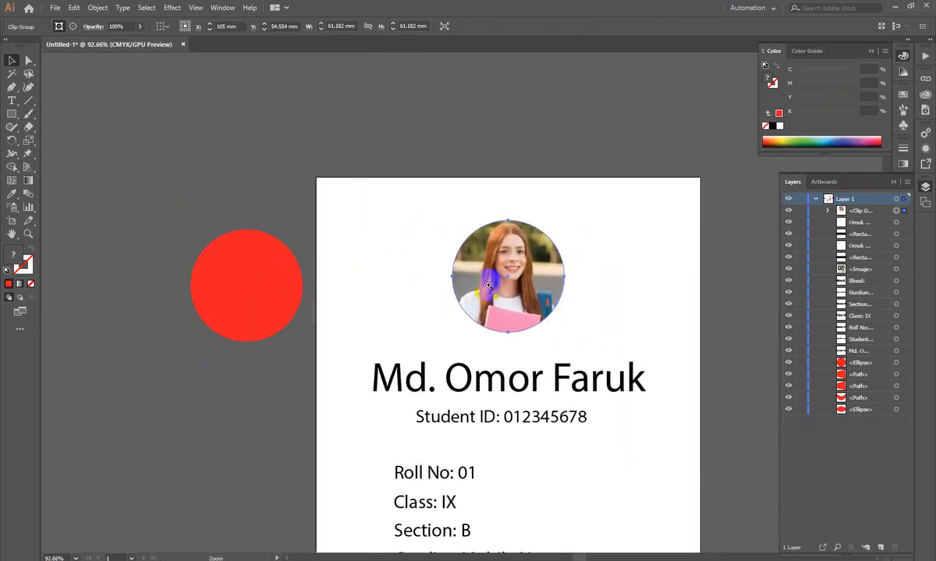
drag(487, 273, 536, 306)
- Delete the red circle lying outside the ID card
drag(329, 291, 236, 282)
click(238, 320)
key(Delete)
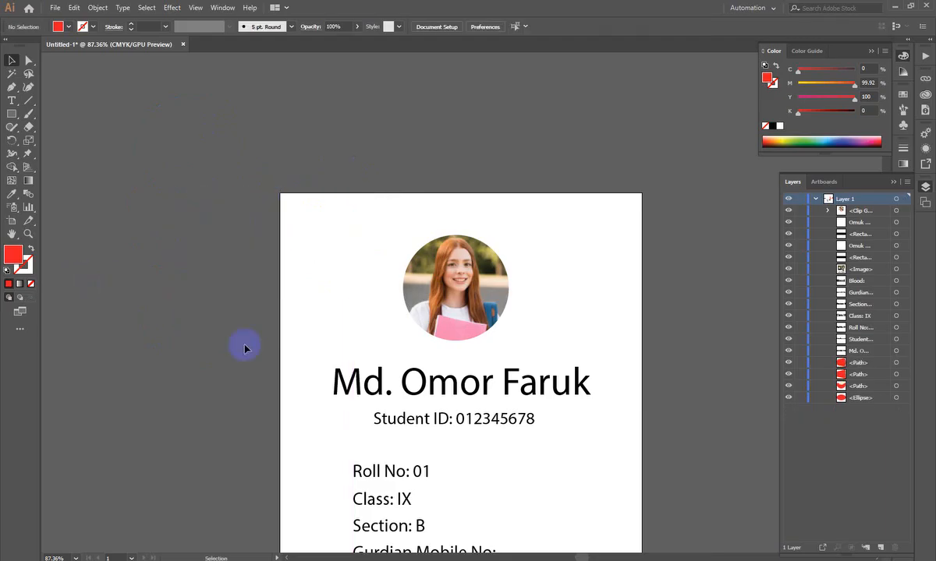
- Duplicate the card's circular masked photo onto the empty canvas left of the card
scroll(754, 315, down, 3)
drag(510, 270, 541, 275)
drag(401, 321, 609, 315)
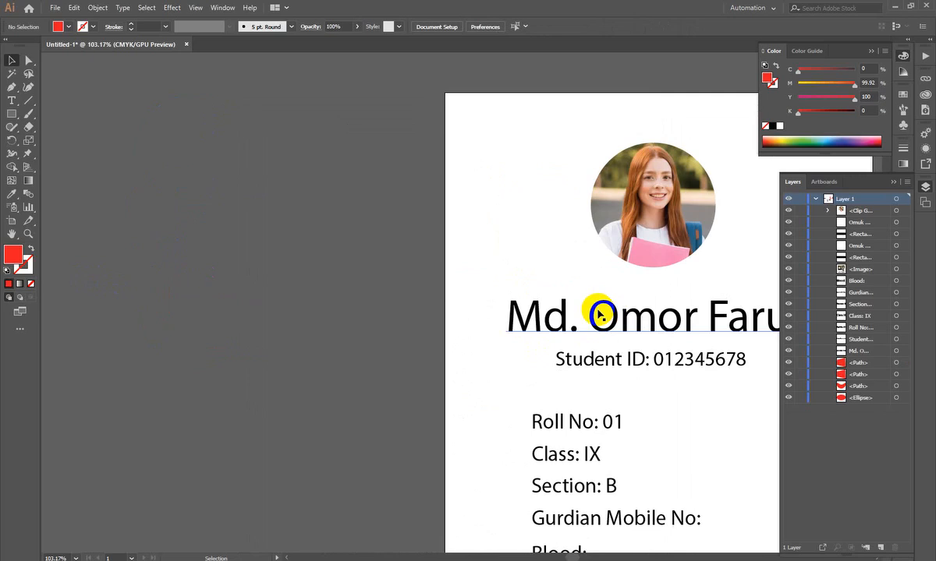
drag(710, 247, 307, 271)
drag(269, 465, 394, 400)
drag(327, 290, 274, 348)
drag(384, 314, 433, 364)
drag(442, 288, 392, 275)
- Release the clipping mask of the duplicated photo and inspect the separated circle outline over the image
right_click(381, 214)
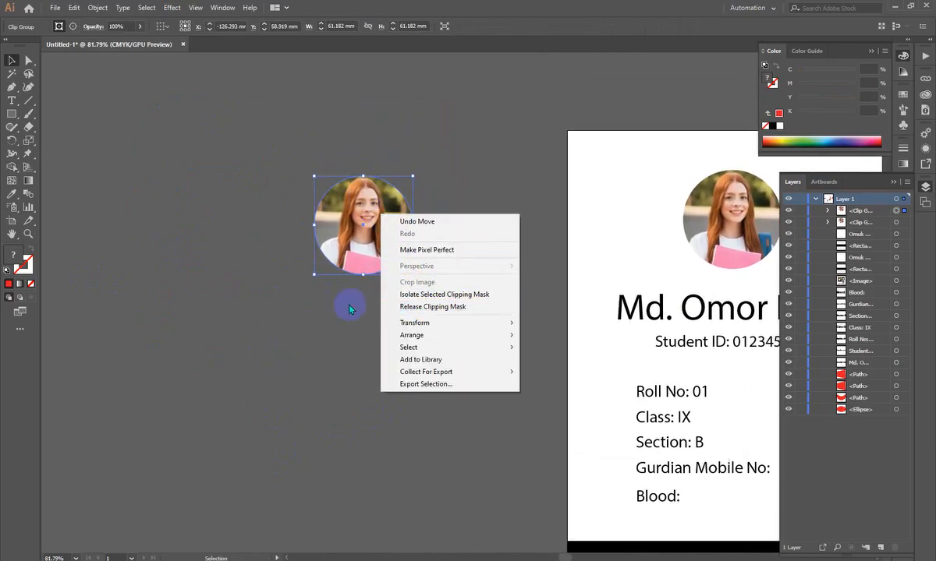
click(439, 313)
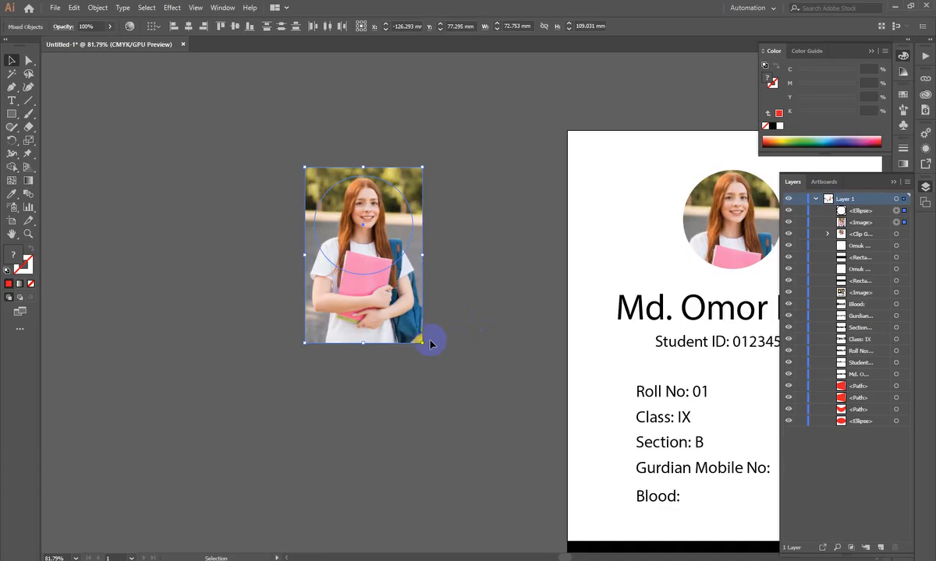
drag(373, 162, 607, 381)
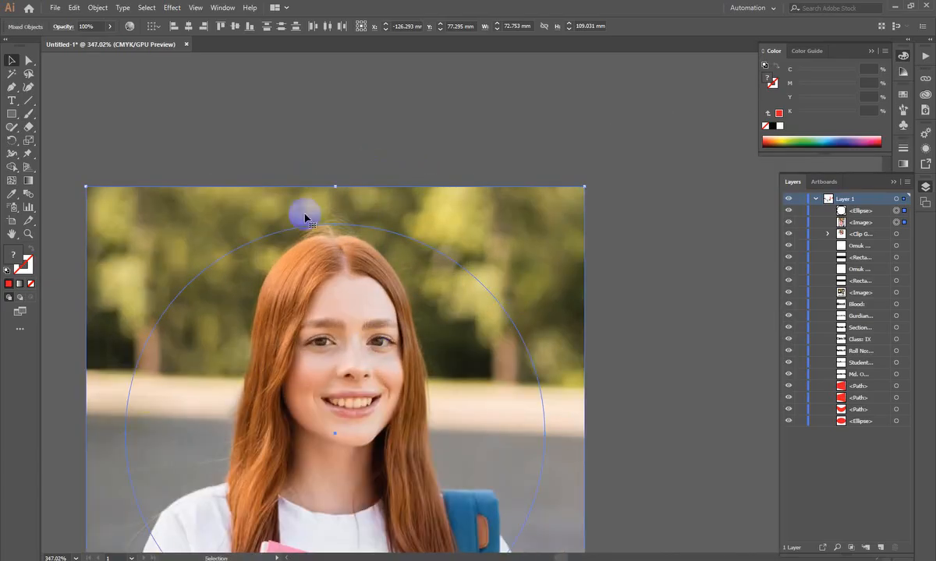
drag(432, 271, 223, 335)
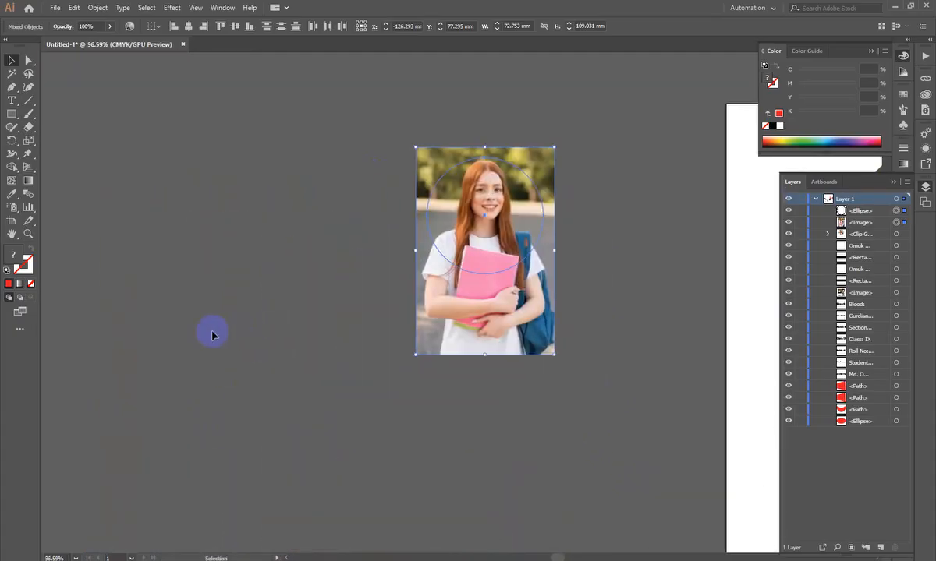
- Move the released student photo away from the unfilled circle, down and to the left
click(214, 331)
drag(484, 329, 128, 414)
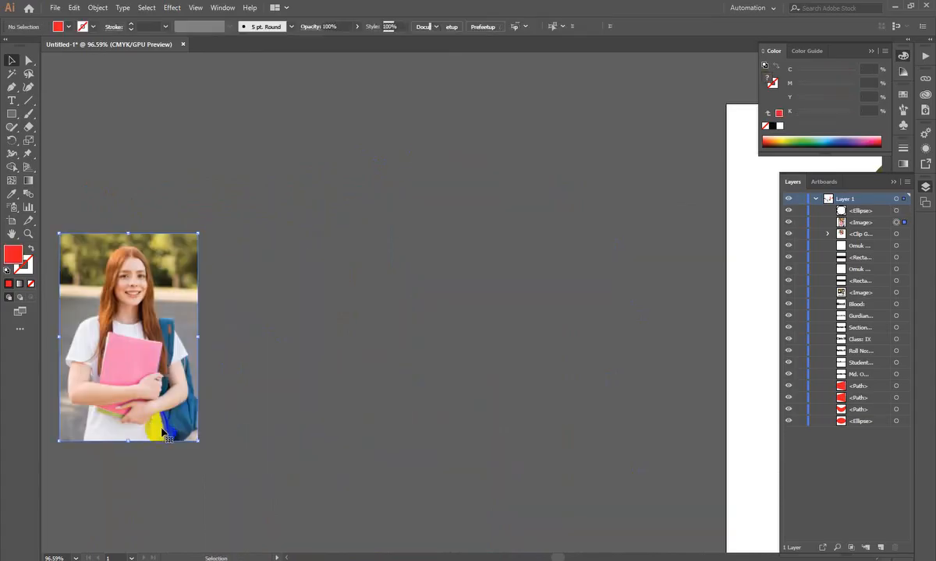
click(290, 394)
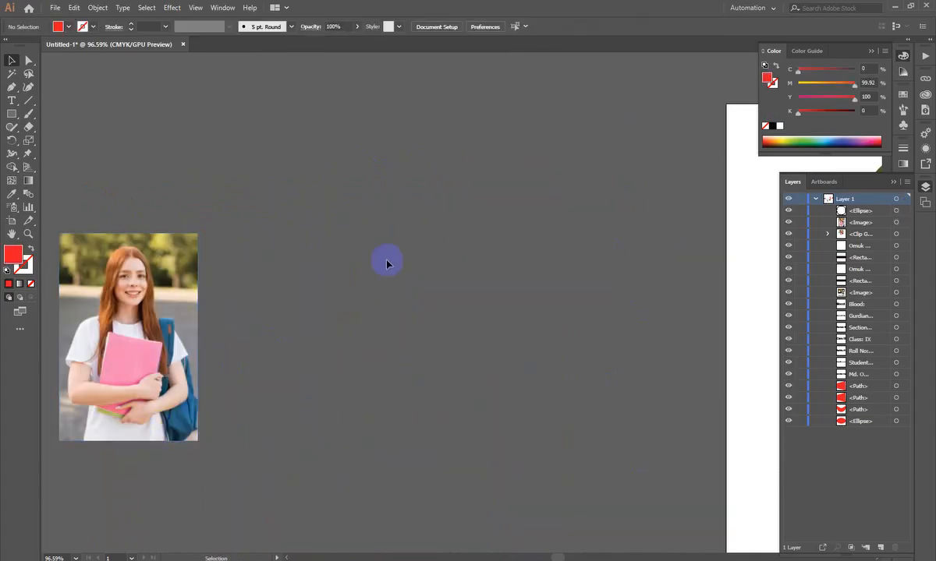
- Fill the released, empty circle with a pinkish red colour
drag(296, 84, 733, 480)
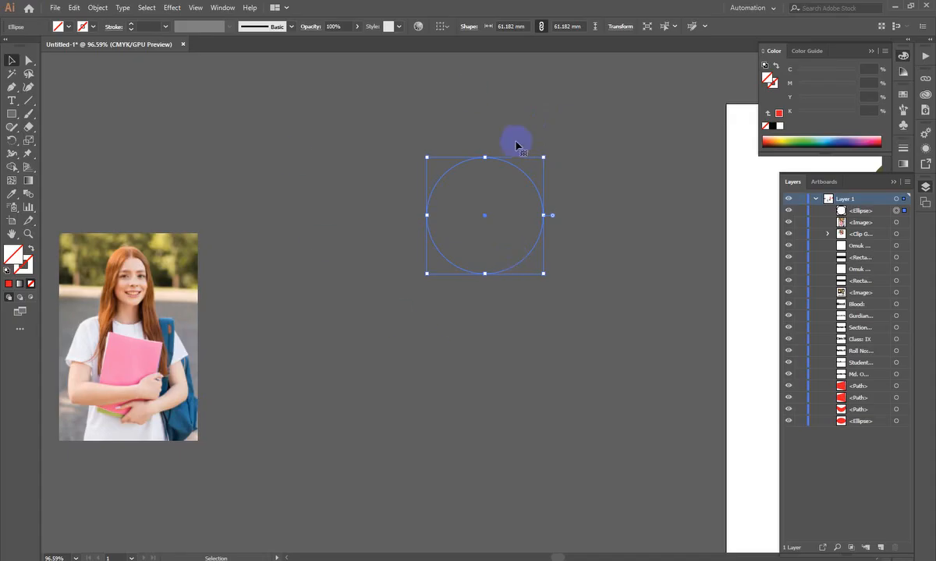
double_click(14, 260)
click(443, 117)
click(589, 119)
click(331, 457)
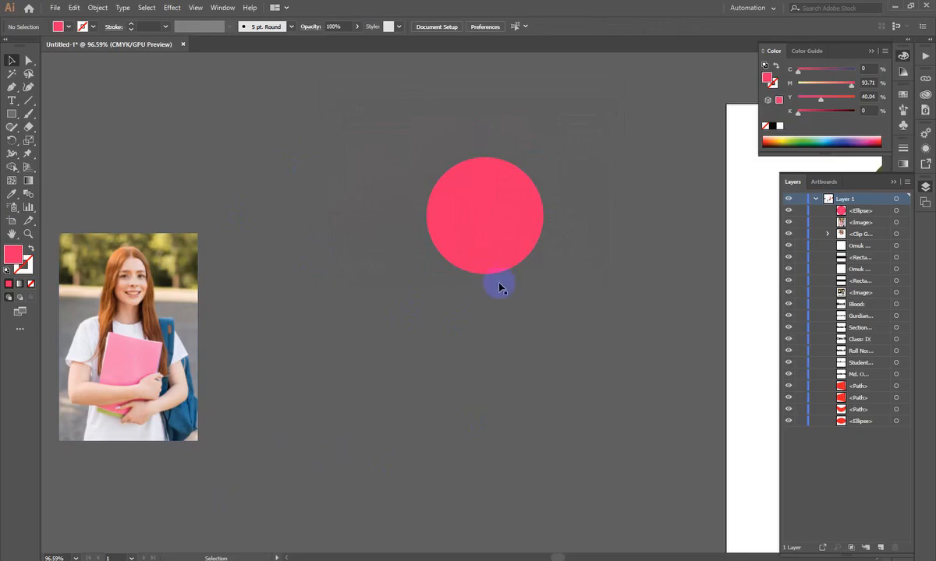
- Move the pink circle beside the released photo and delete both from the canvas
drag(478, 254, 297, 299)
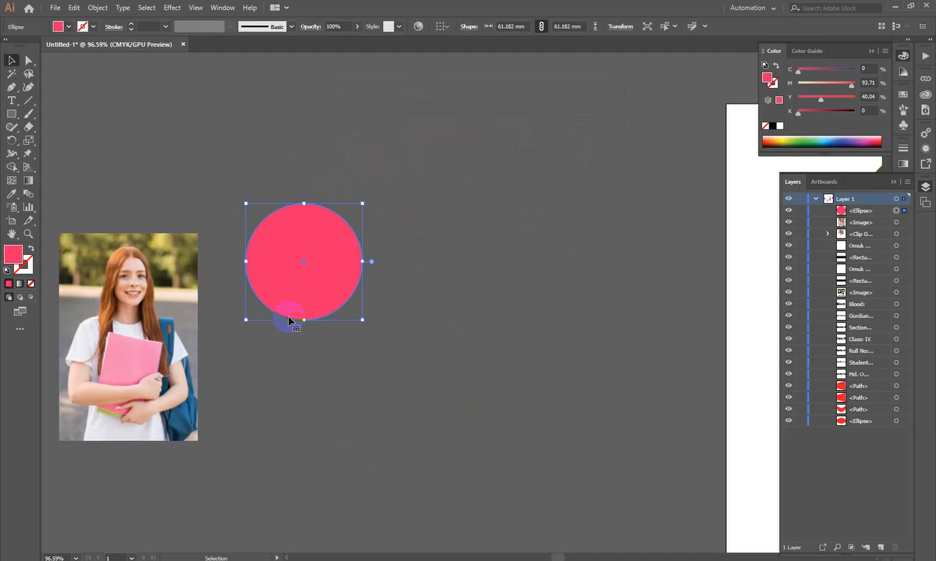
scroll(413, 275, down, 2)
shift+click(184, 359)
key(Return)
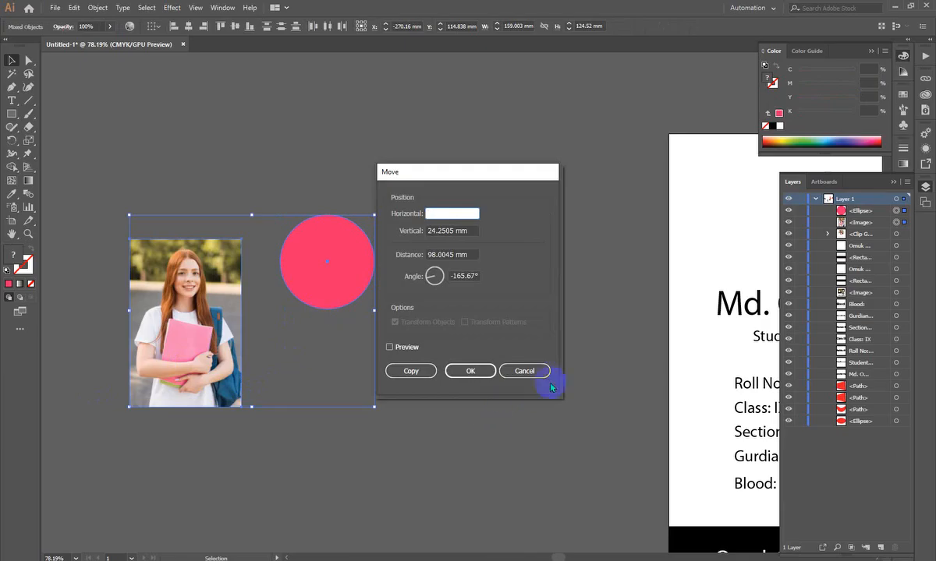
click(525, 371)
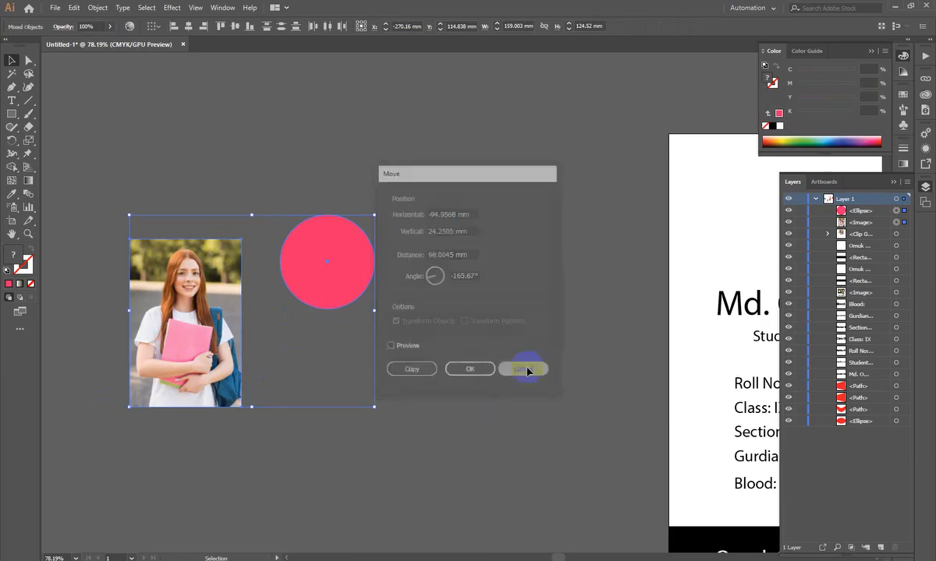
click(515, 315)
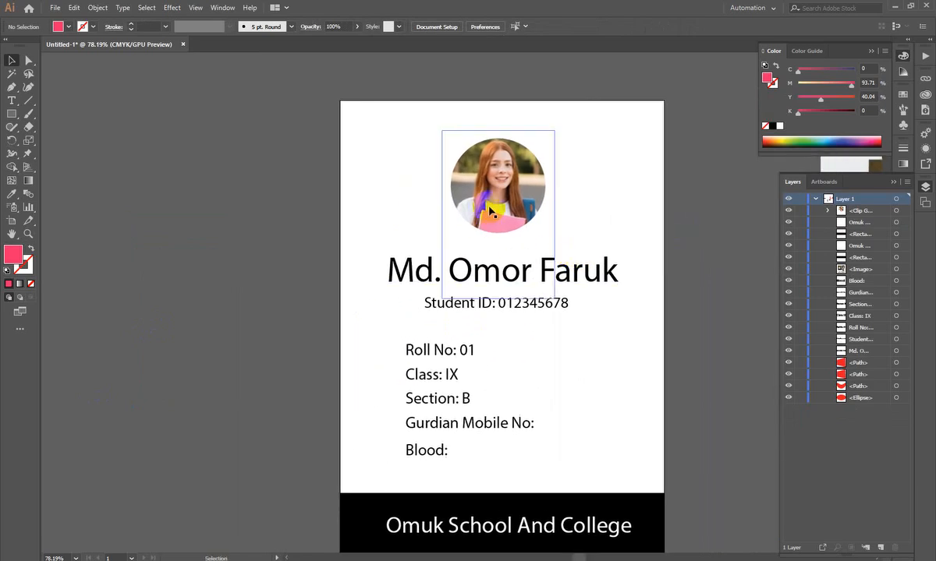
- Select the circular masked student photo on the ID card
click(445, 201)
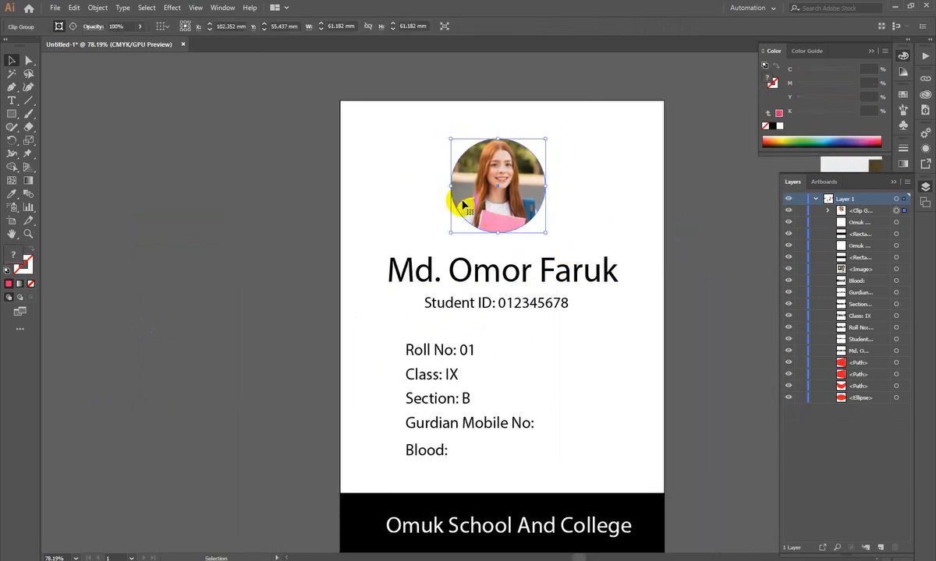
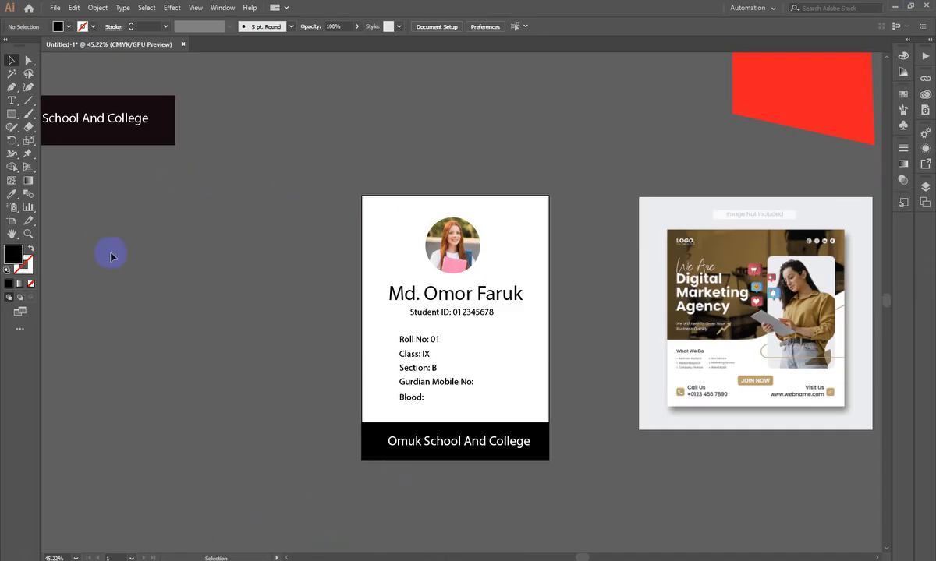
- Select the student name text, show the Character panel and move the panel clear of the ID card
click(424, 294)
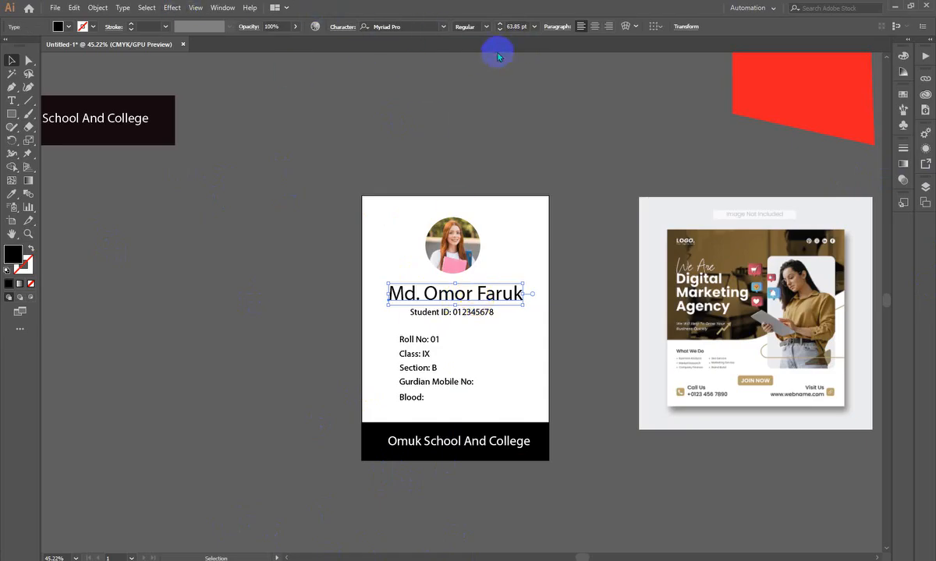
click(217, 9)
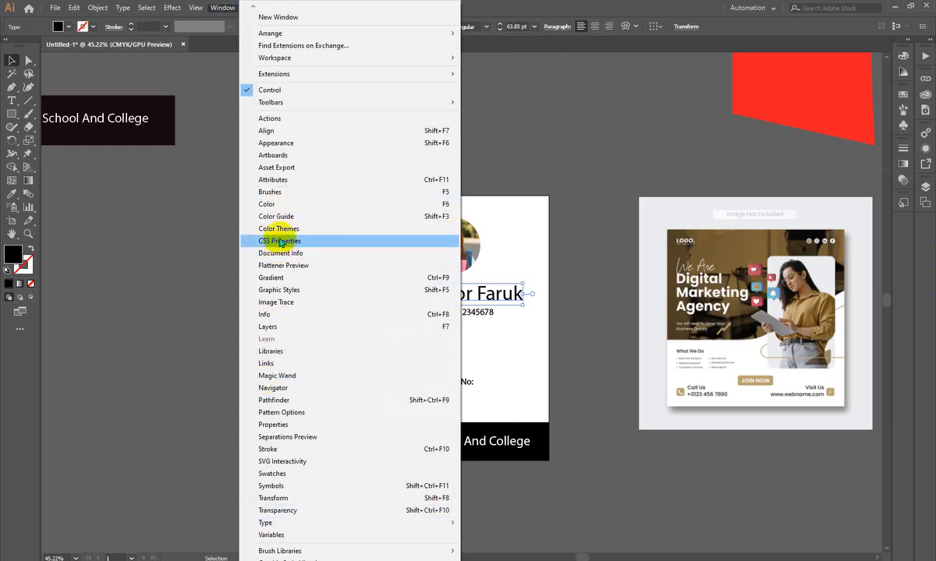
mouse_move(354, 522)
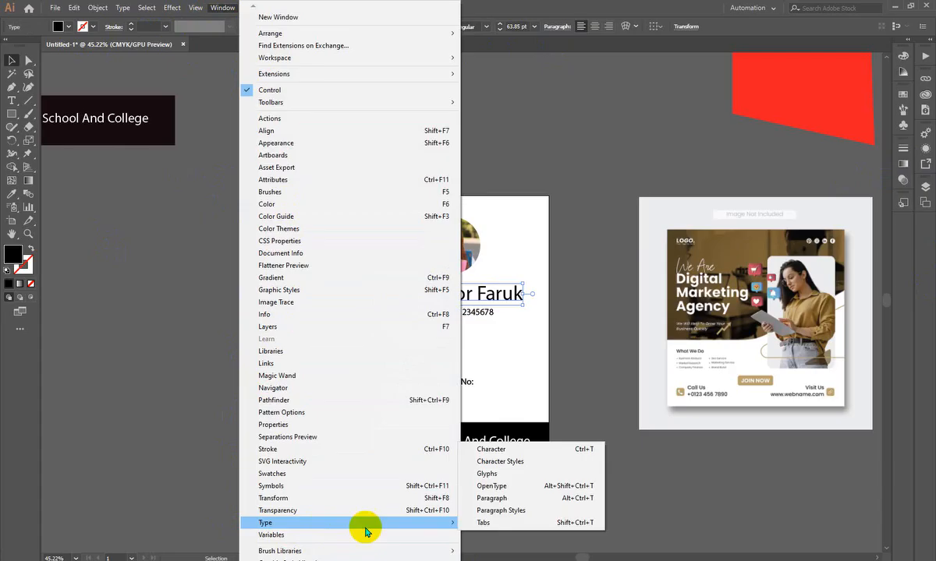
click(506, 451)
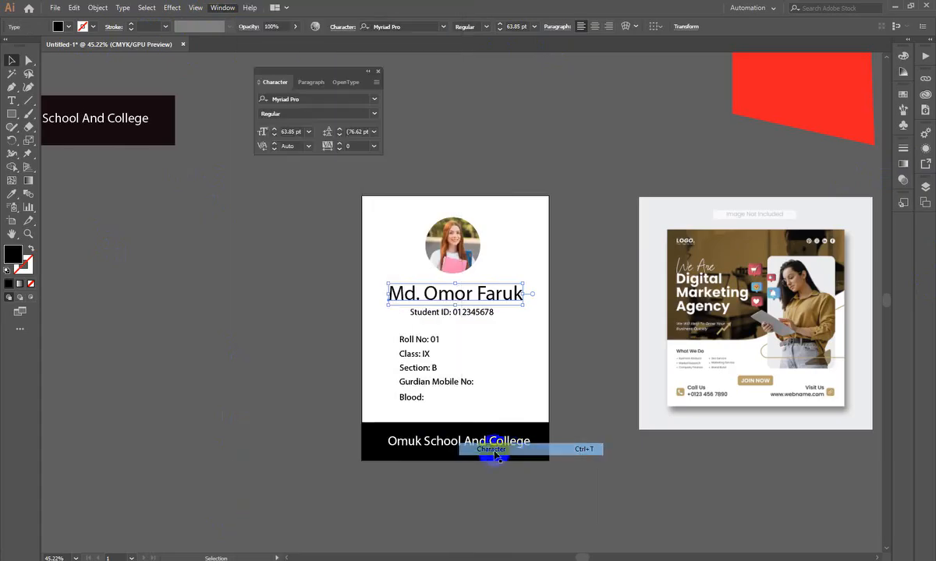
drag(329, 68, 759, 100)
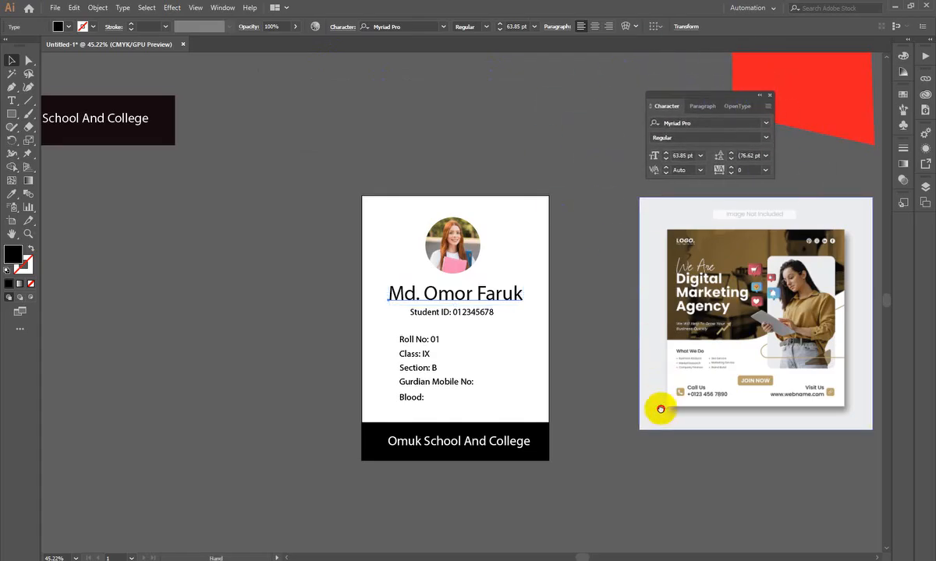
- Delete the digital marketing agency poster image beside the ID card, moving the Character panel out of its way
drag(660, 408, 522, 372)
drag(707, 100, 767, 214)
click(514, 302)
key(Delete)
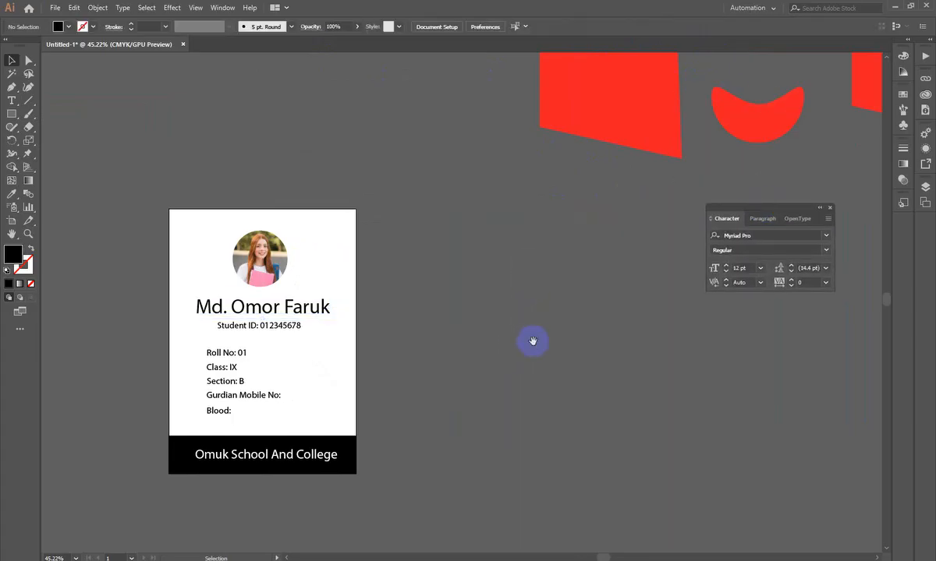
- Reposition the Character panel in the empty canvas area beside the ID card
drag(532, 340, 402, 314)
drag(778, 209, 486, 223)
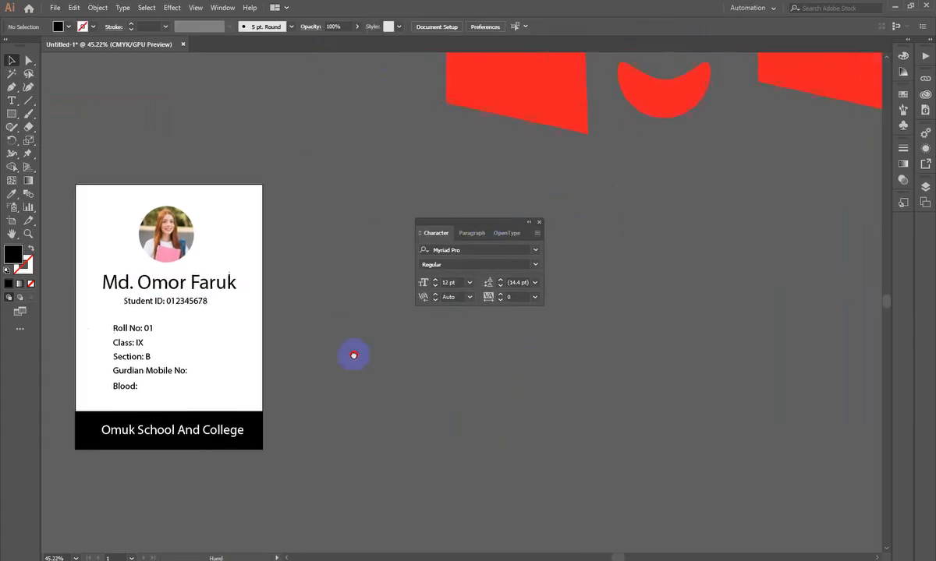
drag(355, 355, 569, 336)
drag(497, 224, 711, 193)
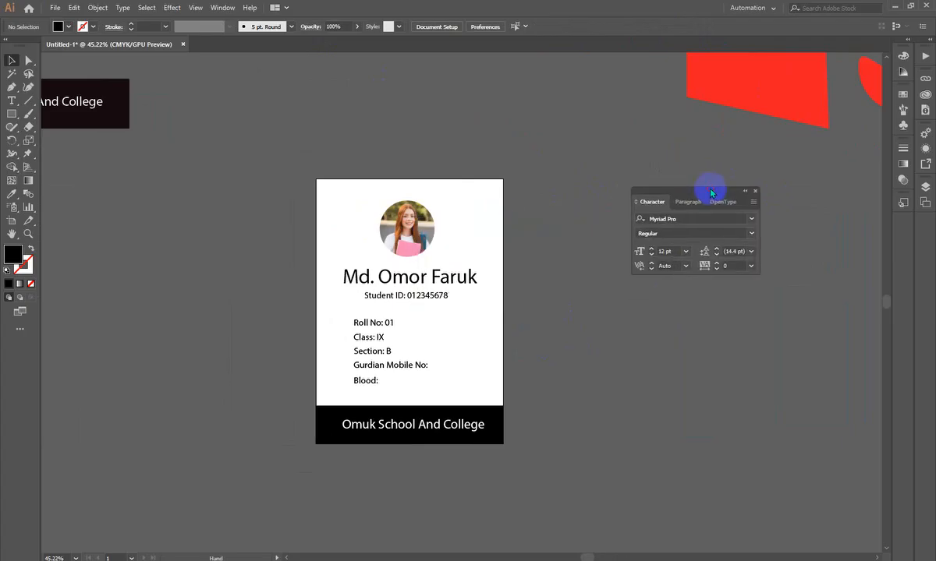
- Show the Character panel's additional options and hide them again
click(753, 202)
click(807, 210)
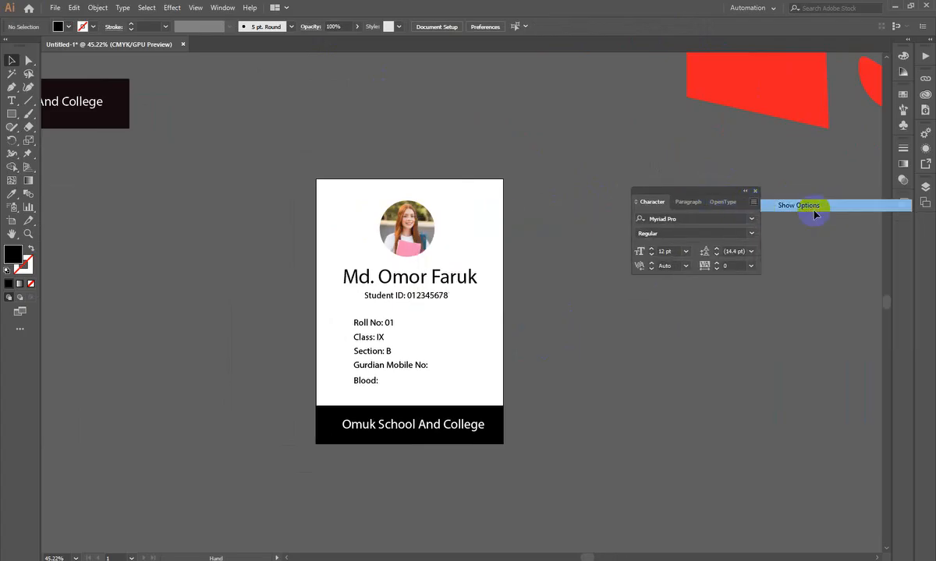
click(753, 204)
click(776, 210)
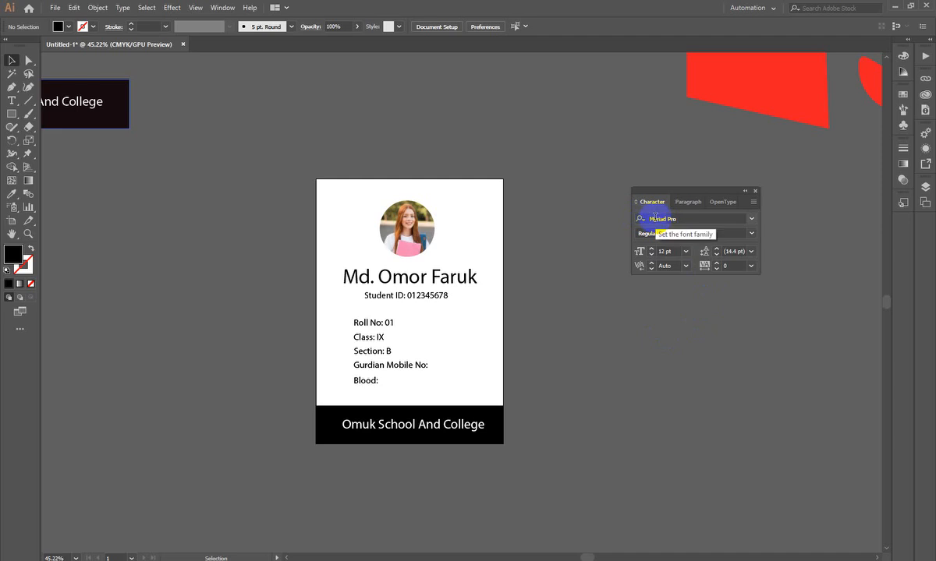
- Launch the Windows Magnifier to enlarge the Character panel
key(super)
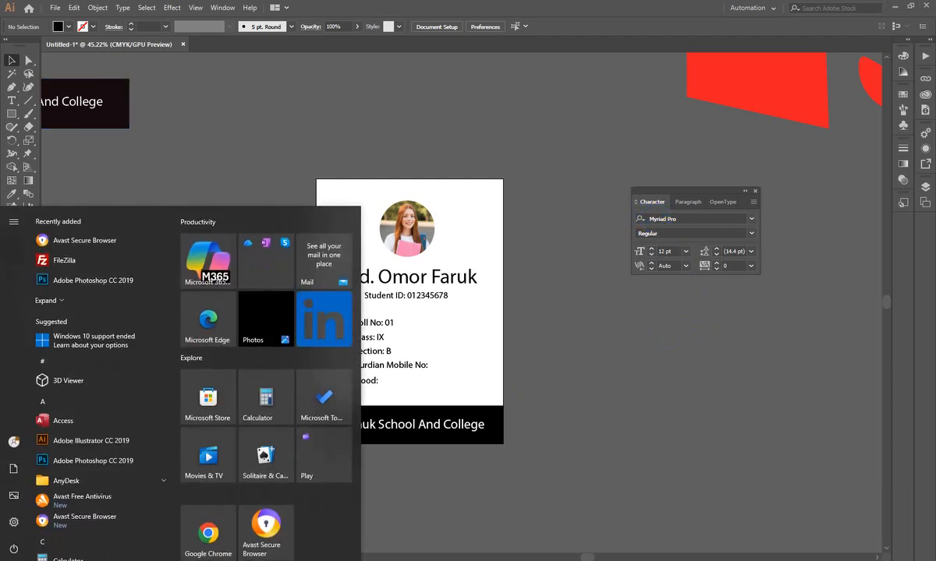
text(mag)
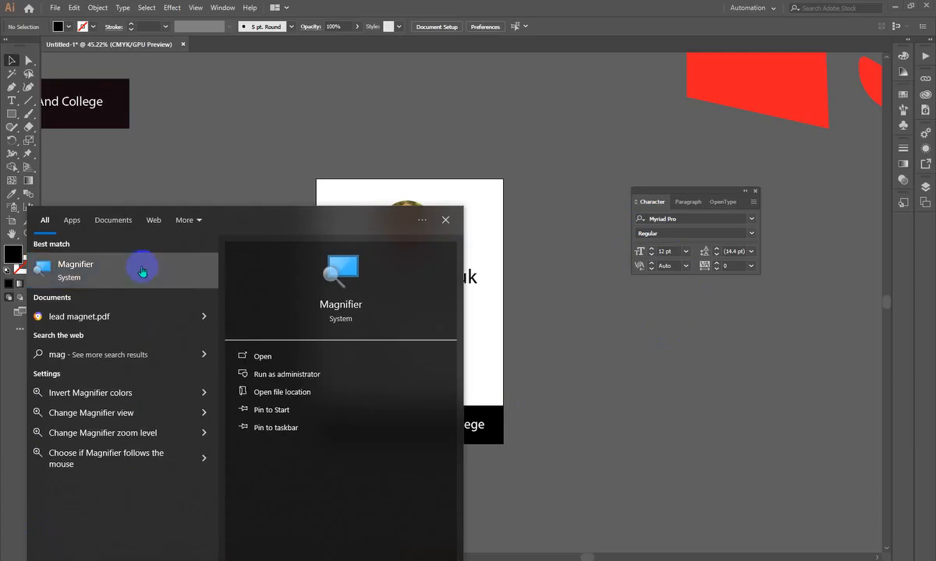
click(129, 274)
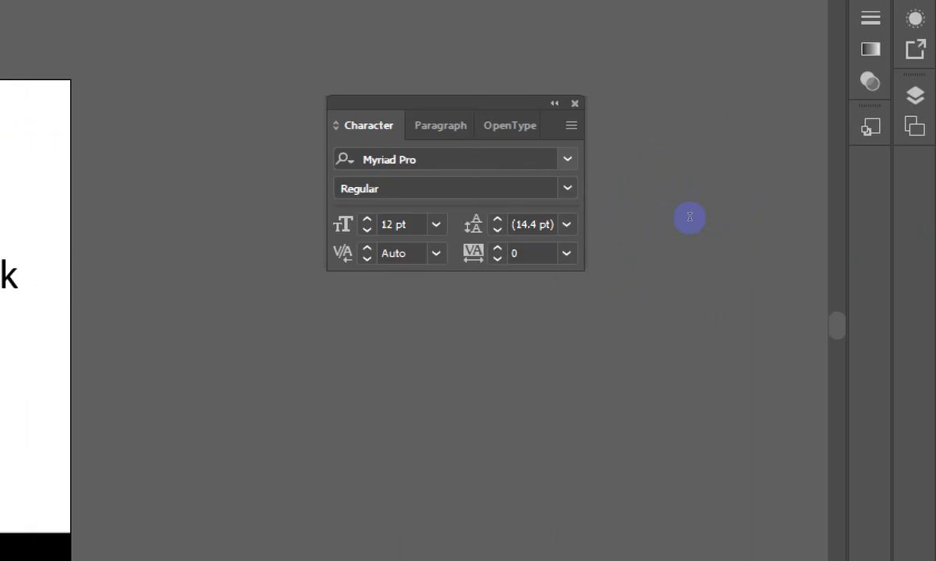
- Search the font families for "po" and clear the search text
key(ctrl+alt+shift+m)
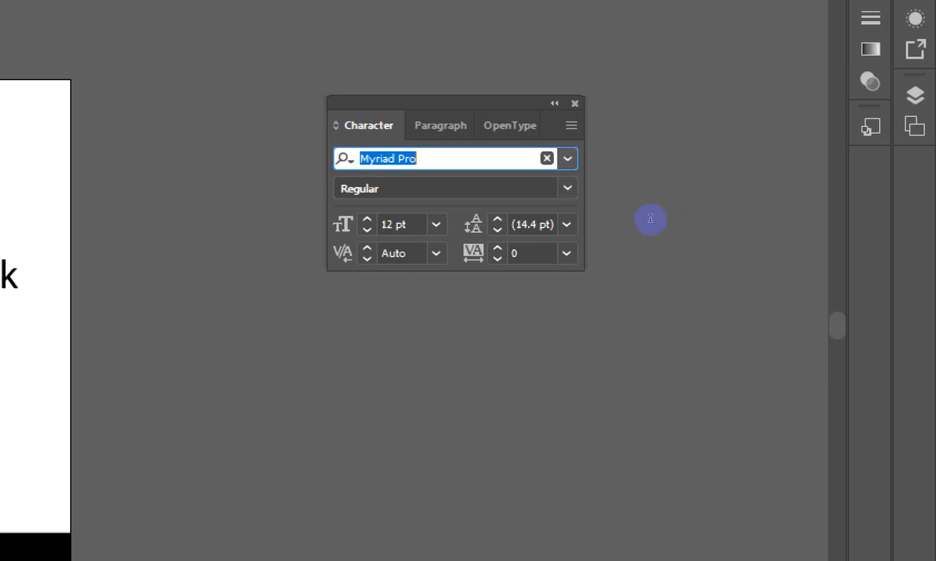
key(BackSpace)
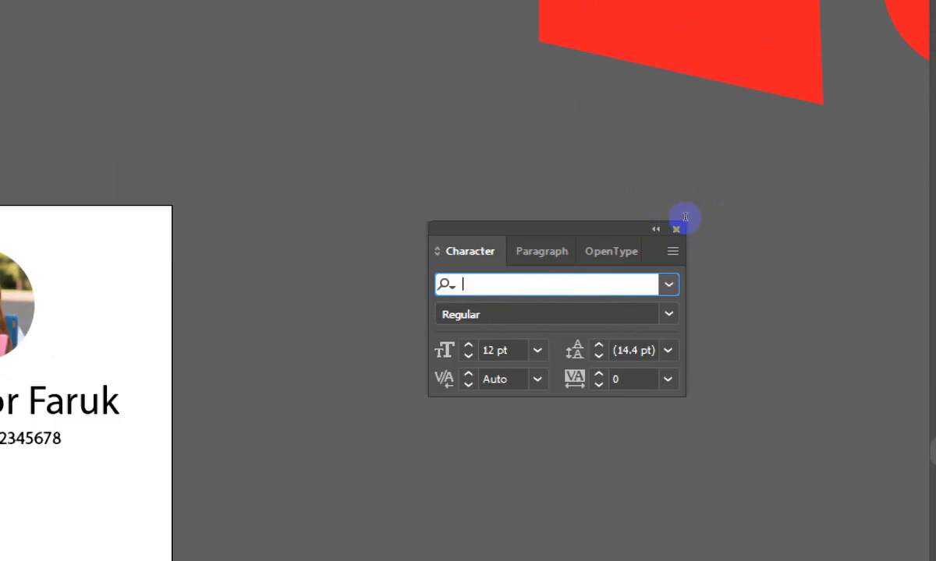
text(po)
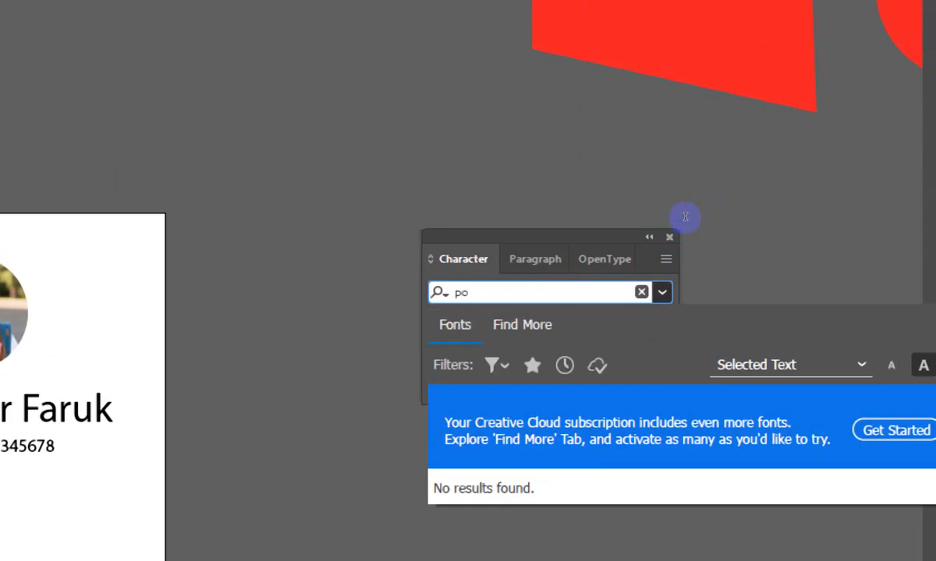
key(BackSpace)
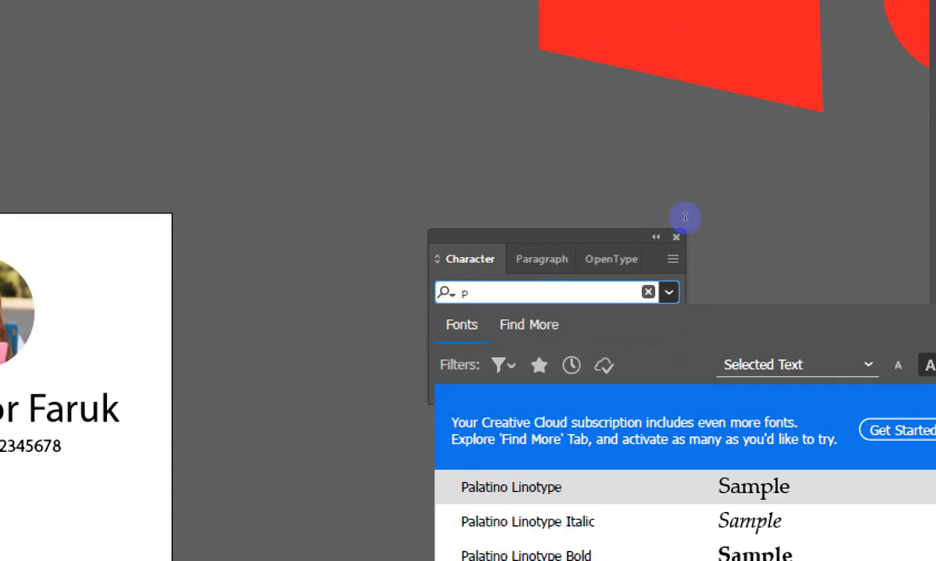
key(BackSpace)
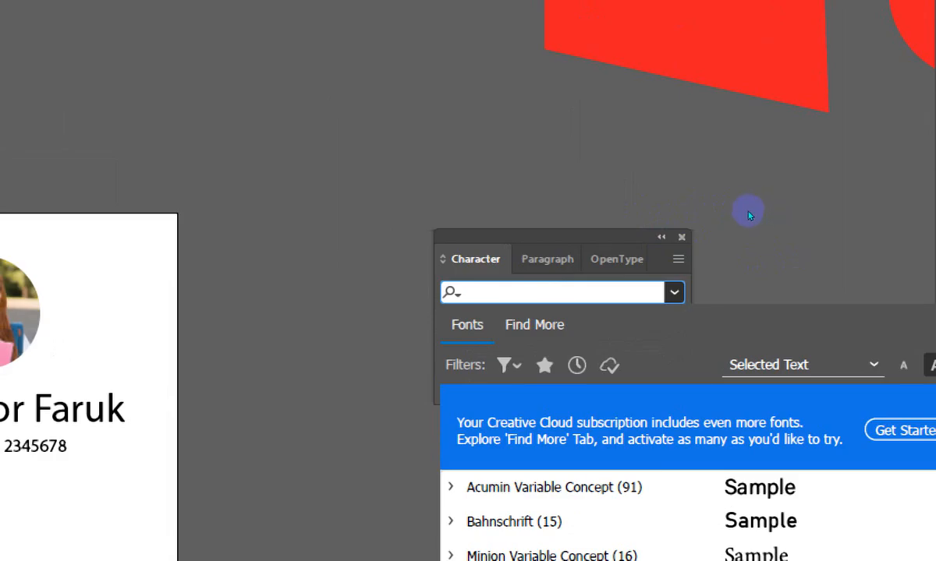
- Browse the full list of installed font families and close it without choosing one
click(674, 293)
click(674, 292)
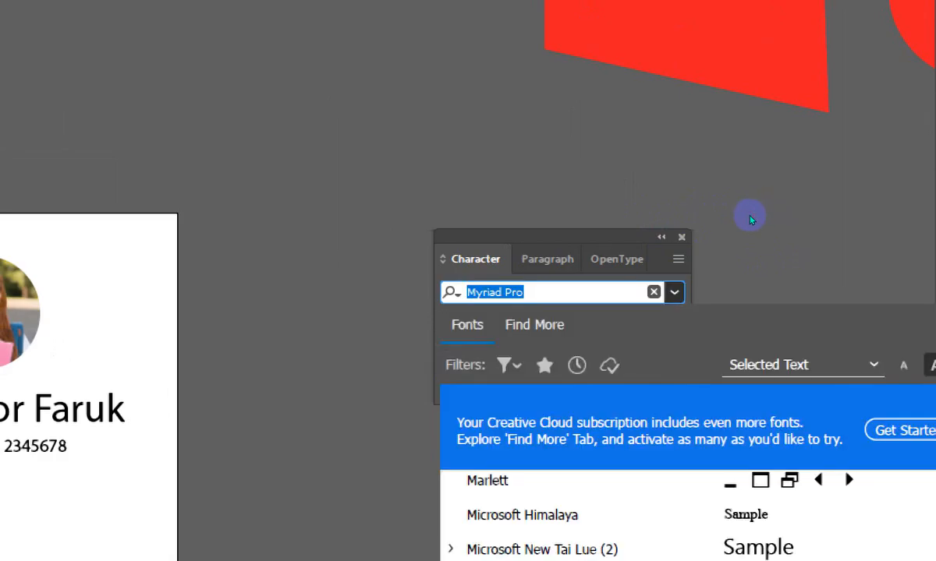
scroll(694, 534, down, 3)
scroll(694, 351, down, 10)
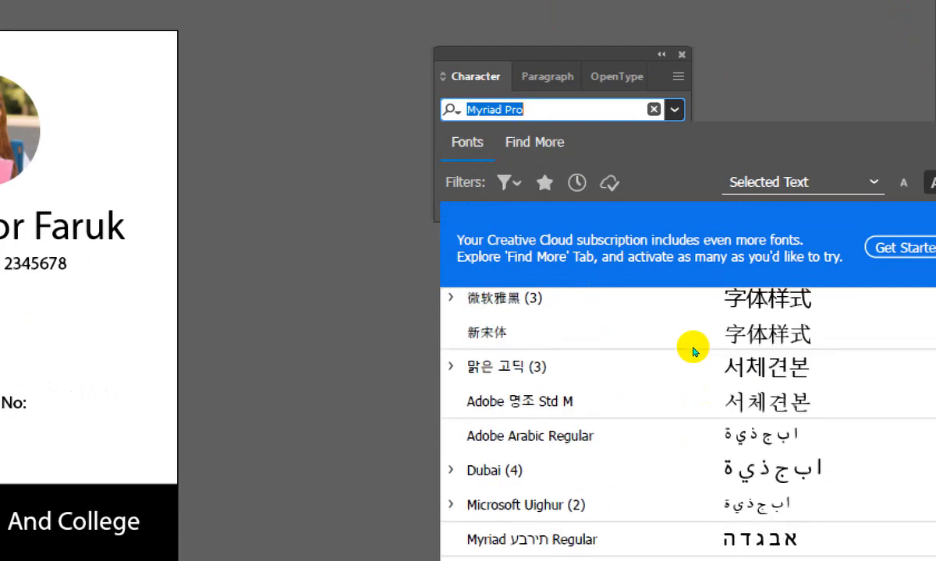
scroll(694, 351, down, 2)
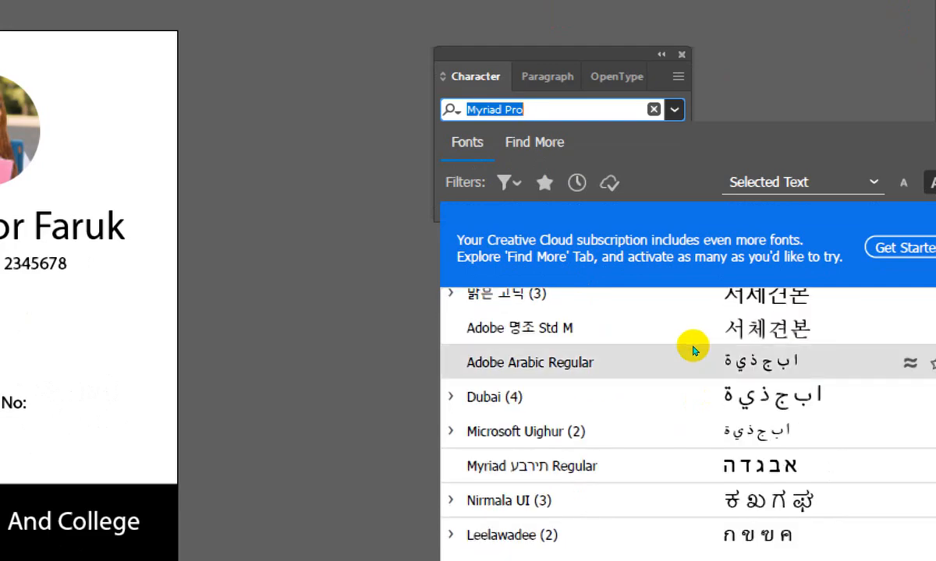
key(Escape)
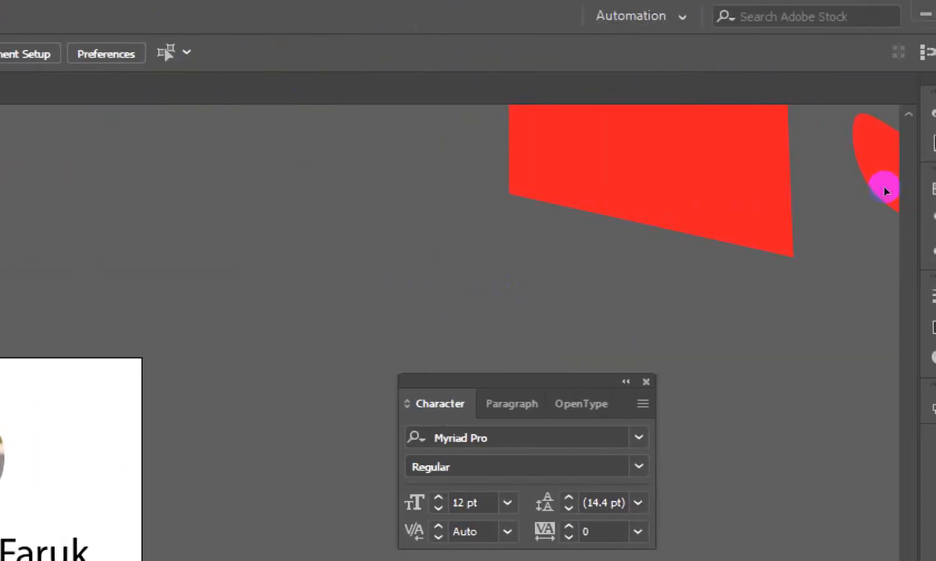
- Reopen the font family list for a look and check which styles Myriad Pro offers
scroll(690, 186, down, 3)
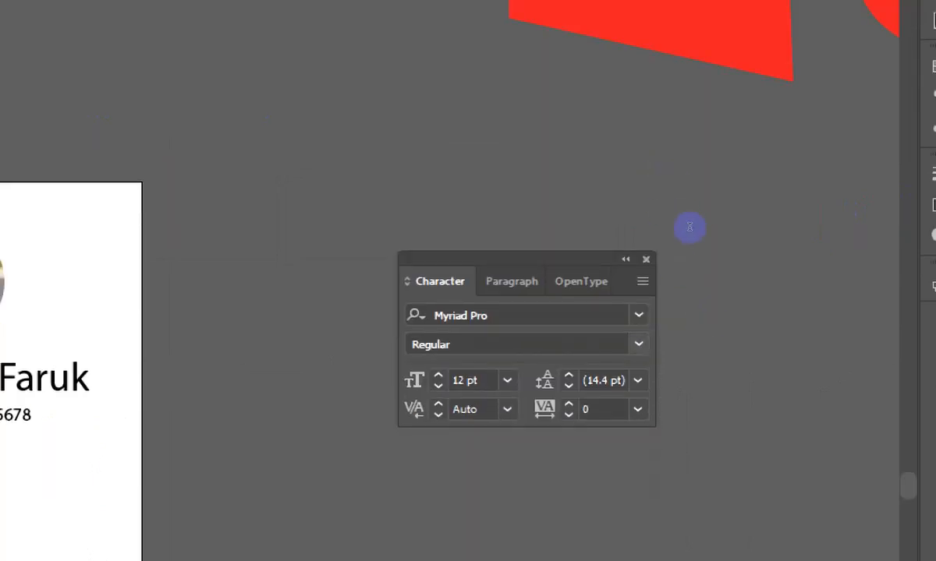
click(638, 315)
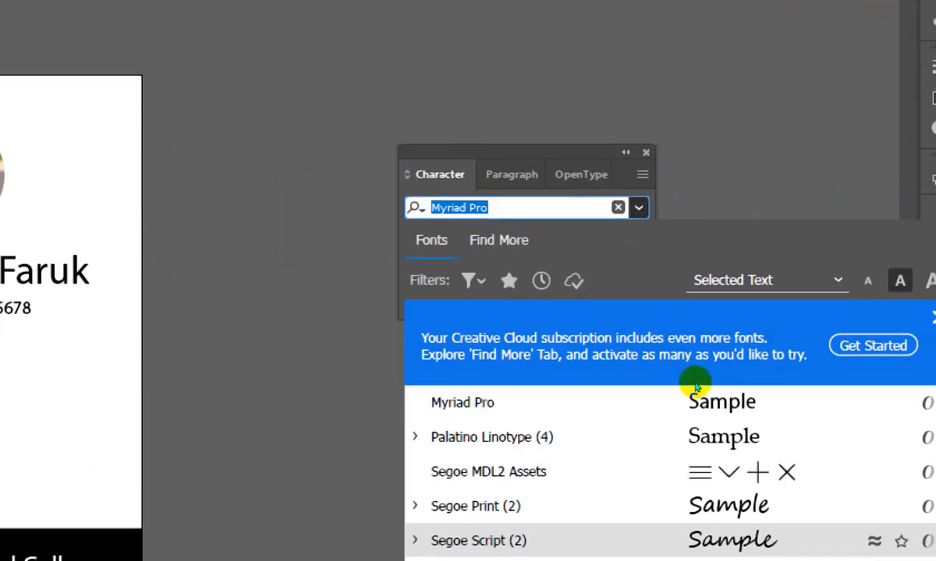
key(Escape)
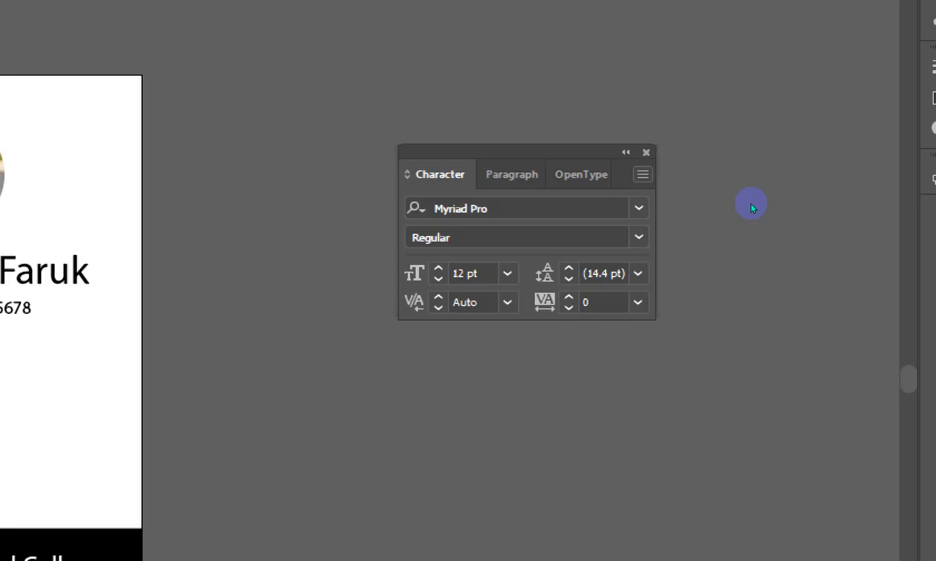
click(638, 237)
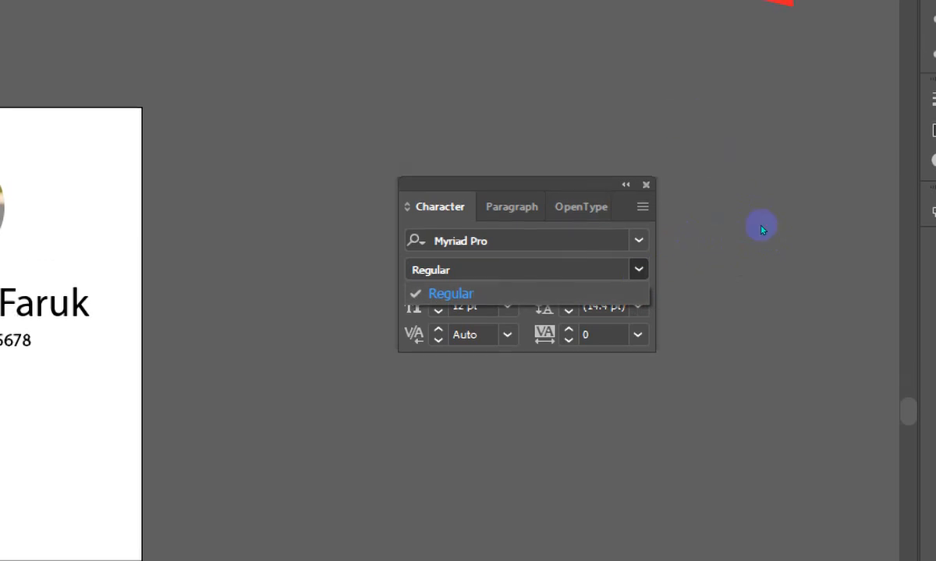
click(638, 240)
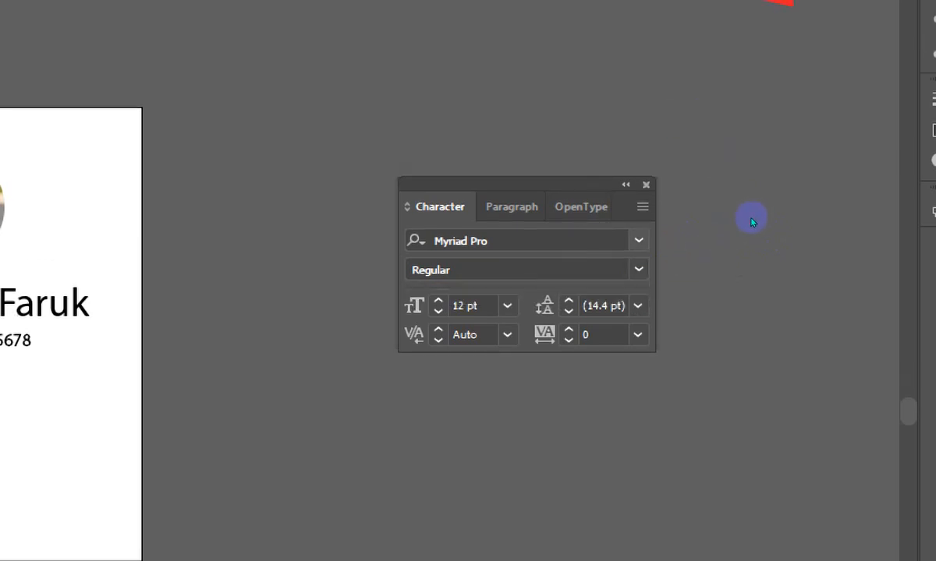
- Find "acu" in the font families, choose Acumin Variable Concept ExtraCondensed Thin and close the Magnifier
click(597, 240)
text(ac)
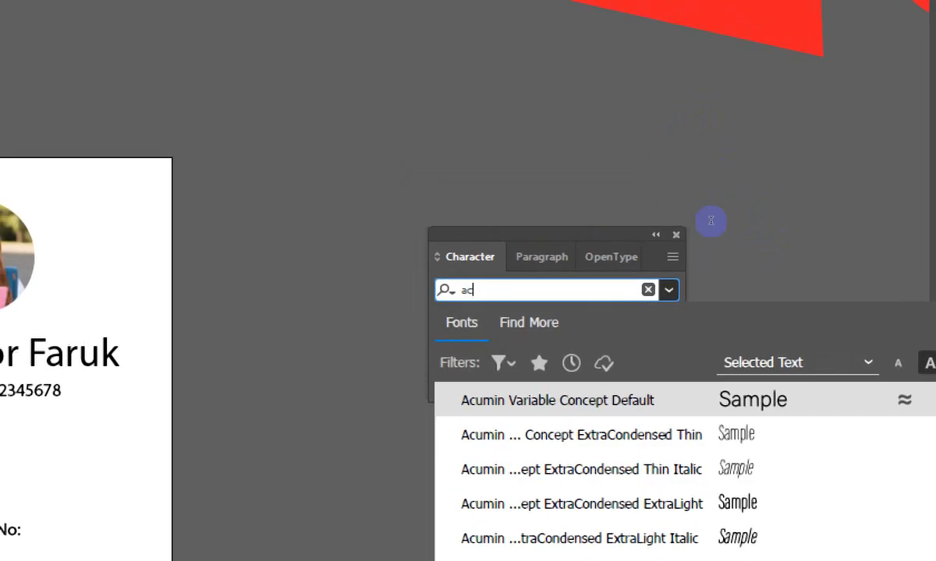
text(u)
key(Down)
key(Return)
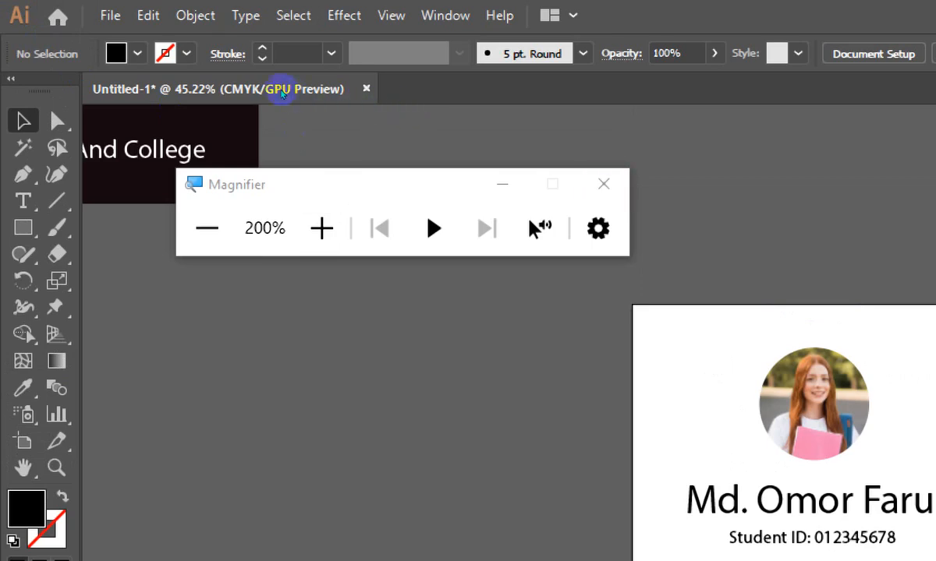
click(603, 183)
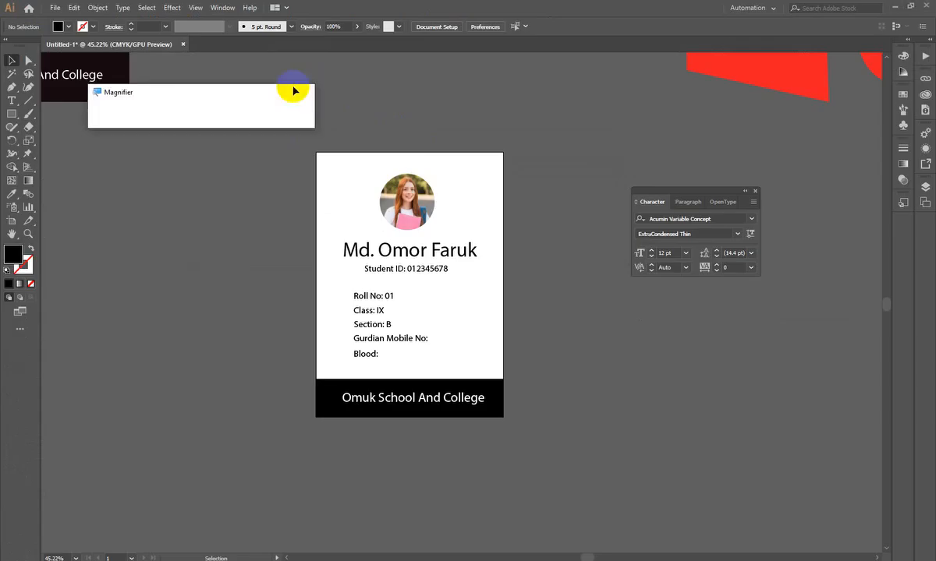
- Look through the font styles available for Acumin Variable Concept, from ExtraCondensed to Wide, without choosing one
click(736, 234)
scroll(712, 336, down, 10)
scroll(712, 336, down, 3)
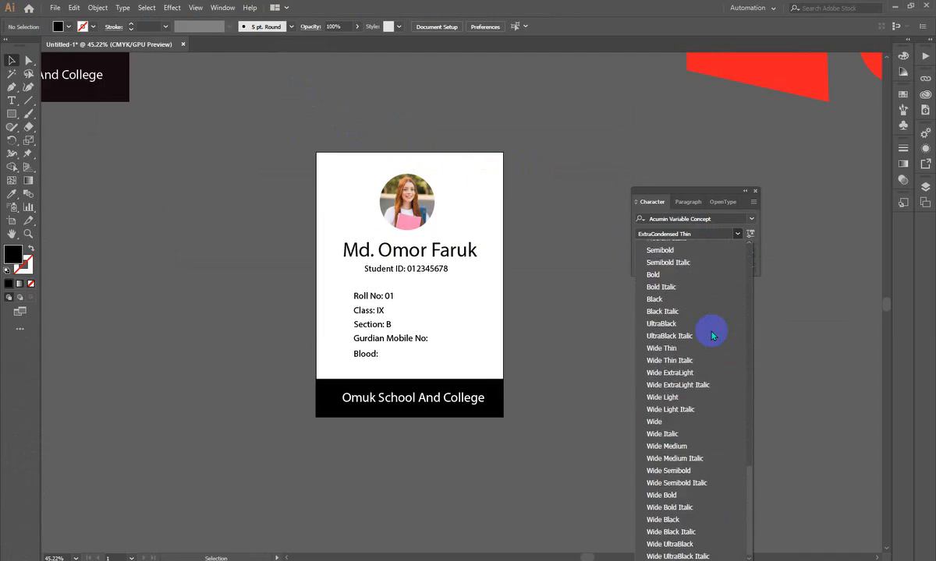
scroll(712, 336, up, 15)
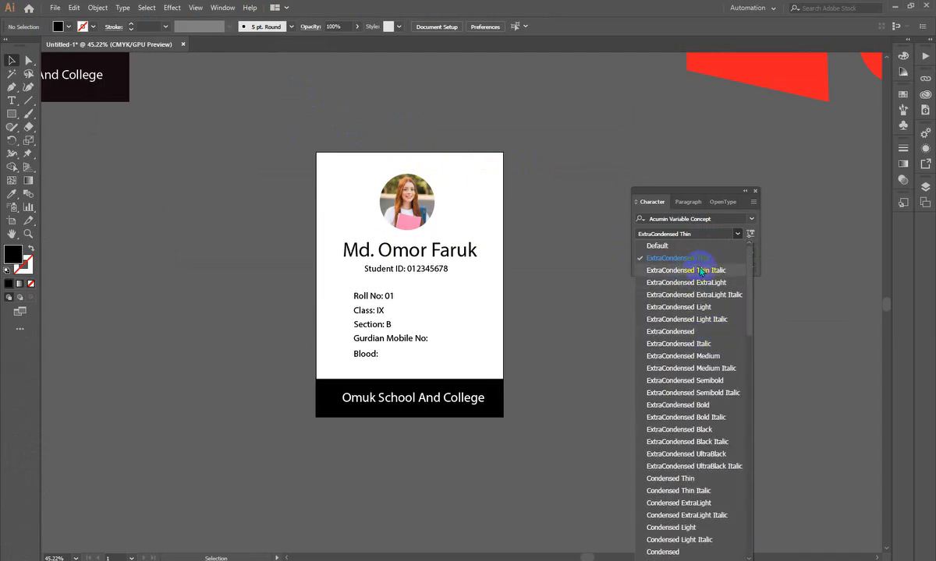
scroll(700, 271, down, 15)
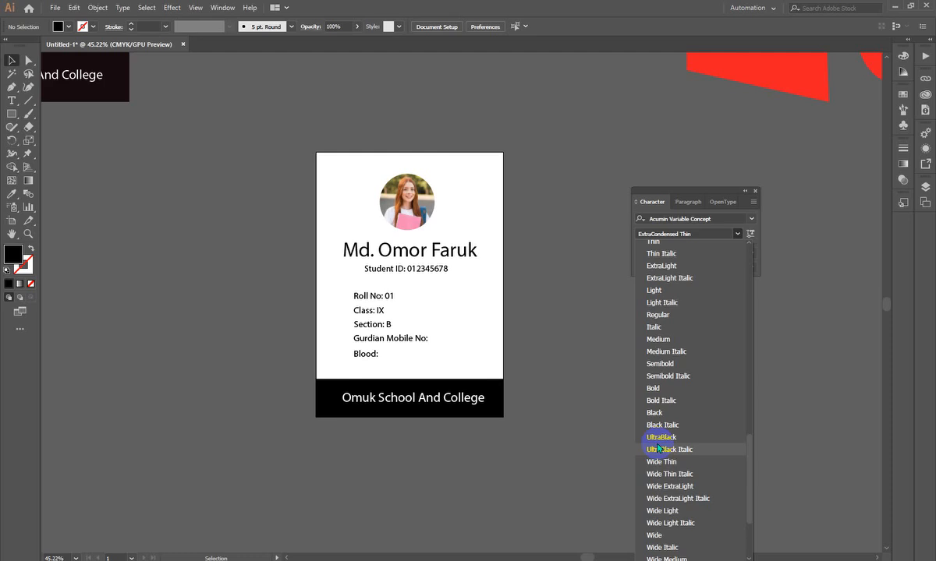
click(476, 159)
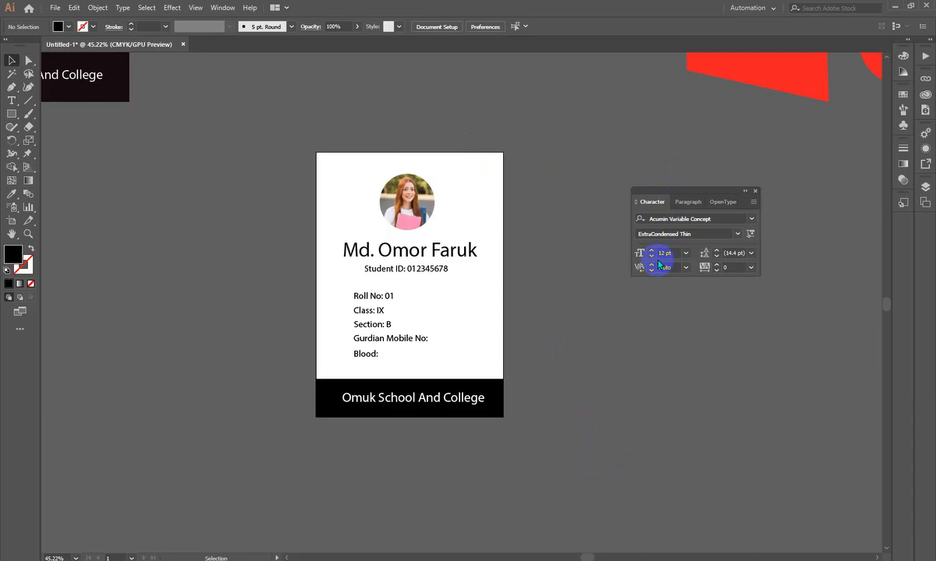
- Set the font size of the student's name text to 65 pt and deselect it
click(408, 250)
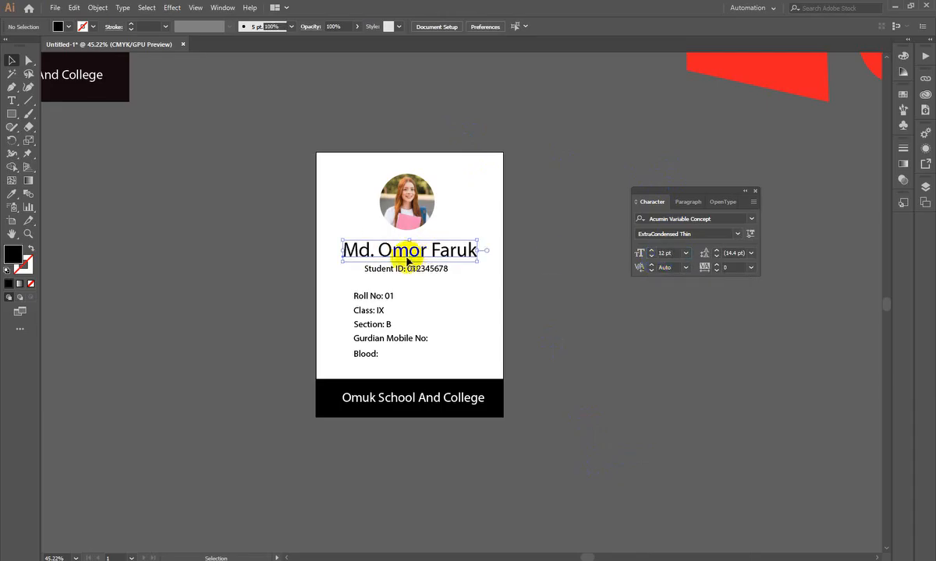
drag(474, 251, 545, 253)
key(ctrl+z)
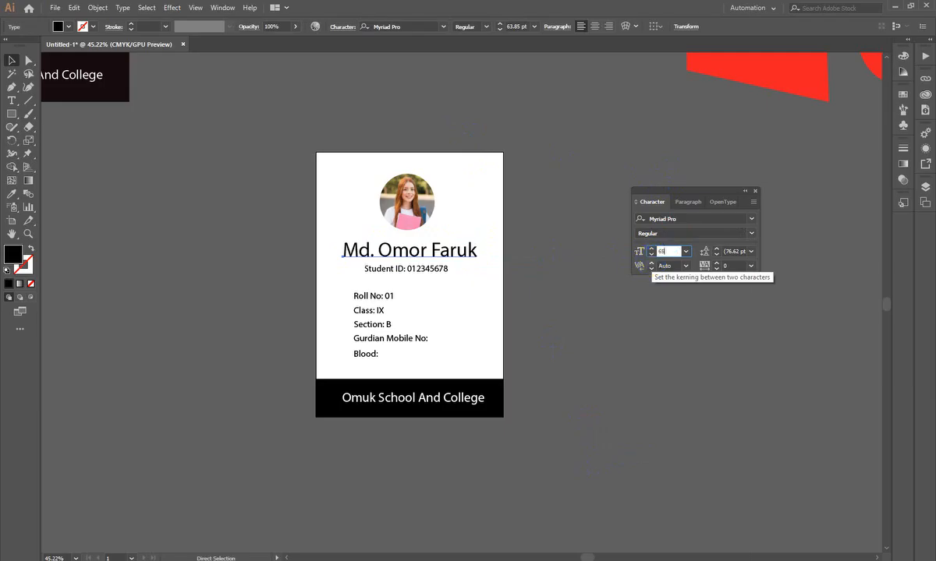
key(Return)
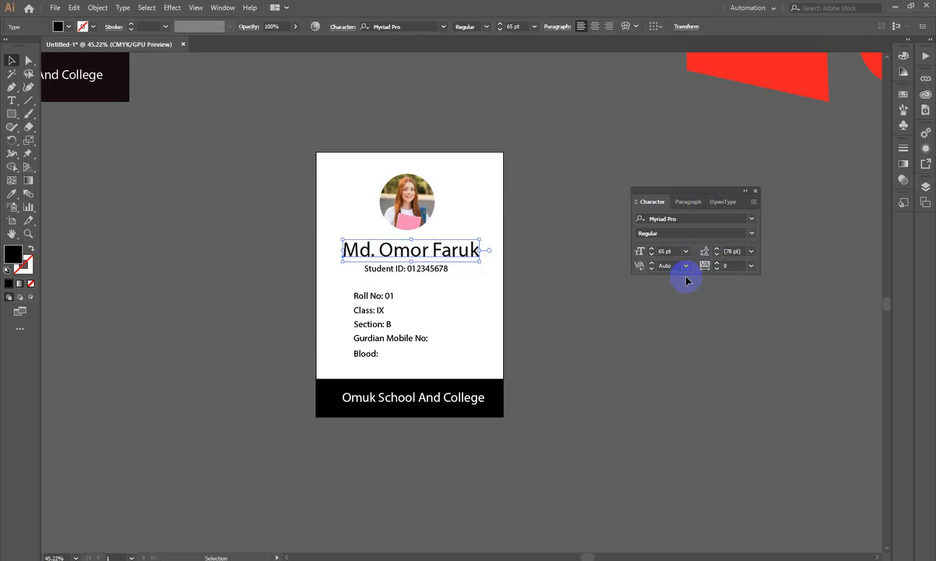
click(522, 231)
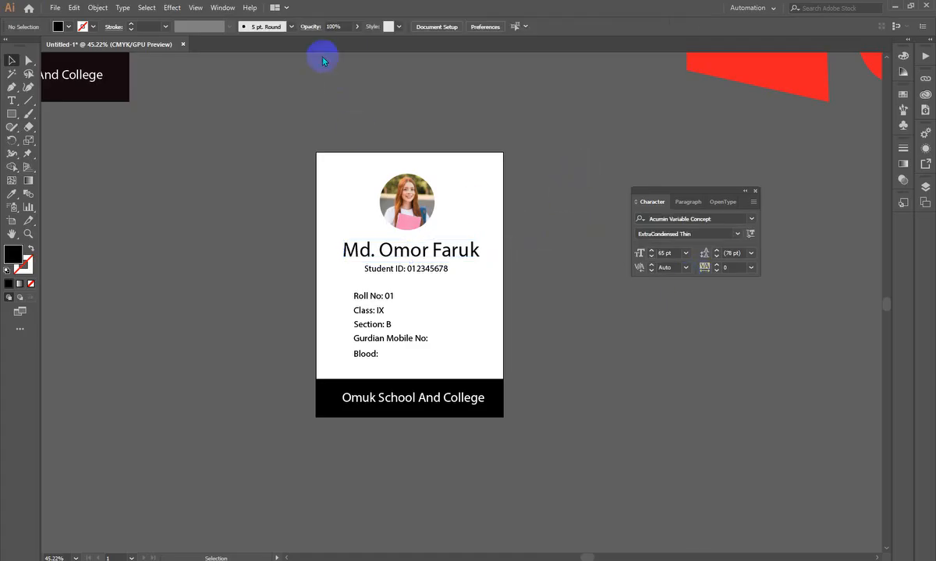
click(230, 7)
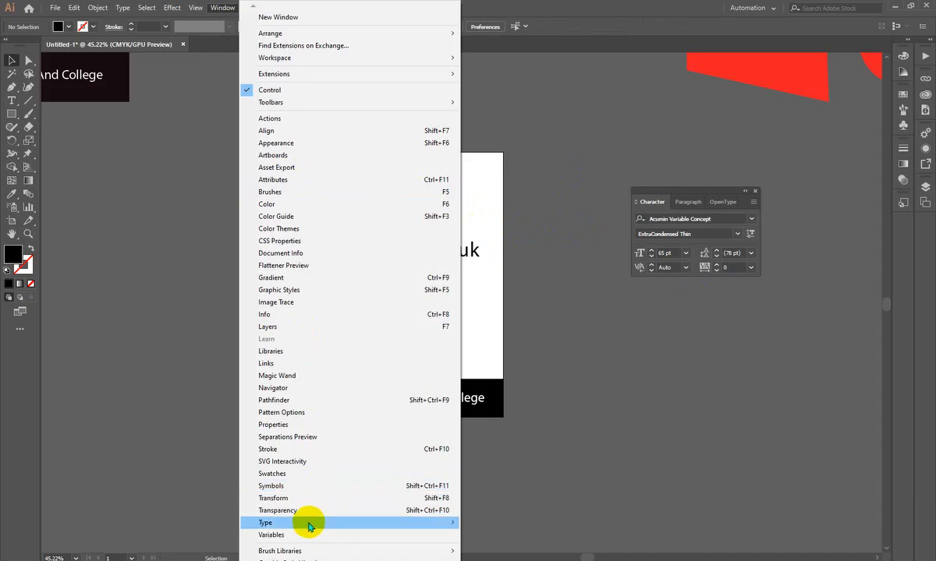
mouse_move(308, 522)
click(626, 347)
- Select the student's name text and move the Character panel further away from the ID card
scroll(629, 344, down, 2)
key(ctrl+space)
drag(407, 138, 505, 301)
drag(476, 243, 487, 271)
click(434, 252)
key(space)
drag(519, 225, 497, 218)
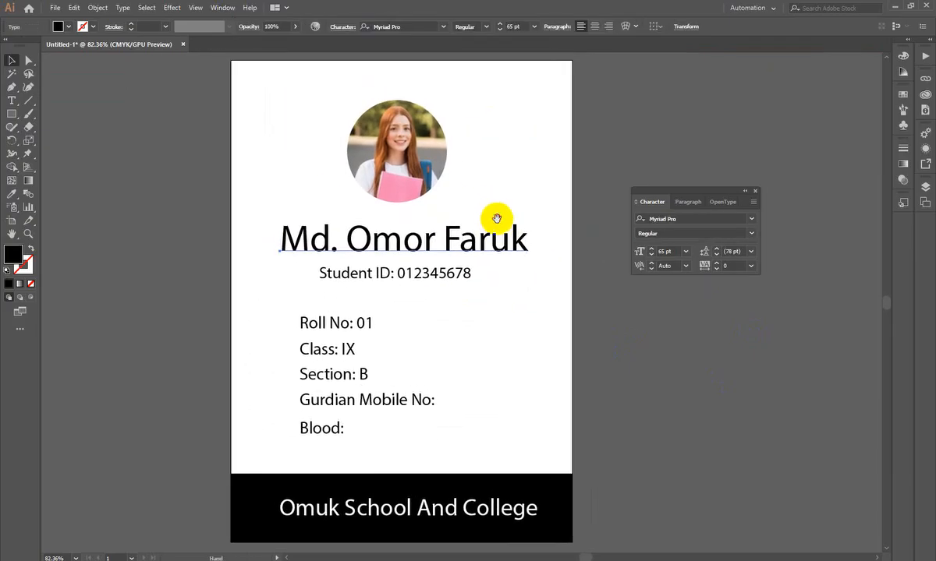
drag(707, 206, 751, 127)
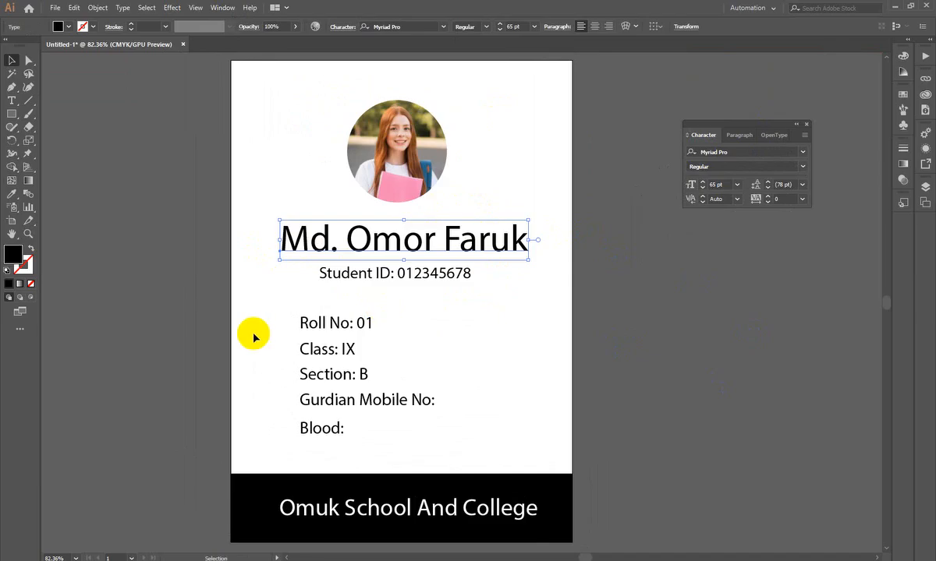
- Browse the font families with the student's name as preview text, and close the list without choosing one
click(723, 188)
click(803, 156)
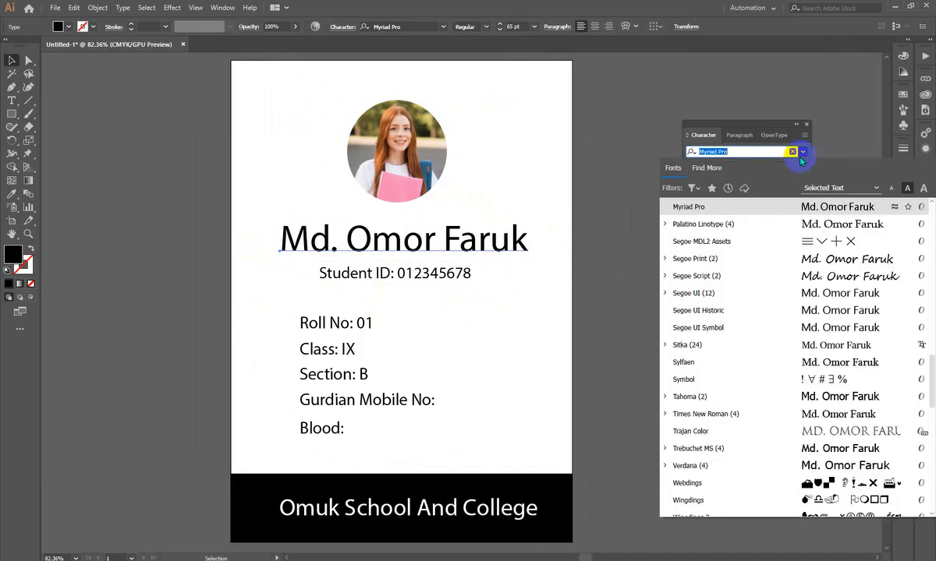
scroll(780, 271, down, 10)
scroll(778, 271, down, 6)
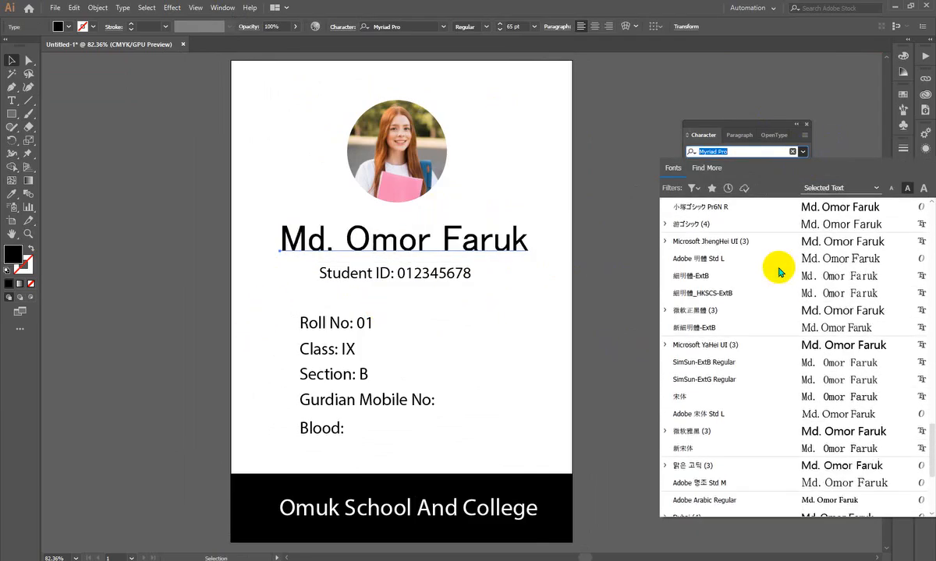
scroll(746, 317, up, 12)
scroll(704, 382, up, 15)
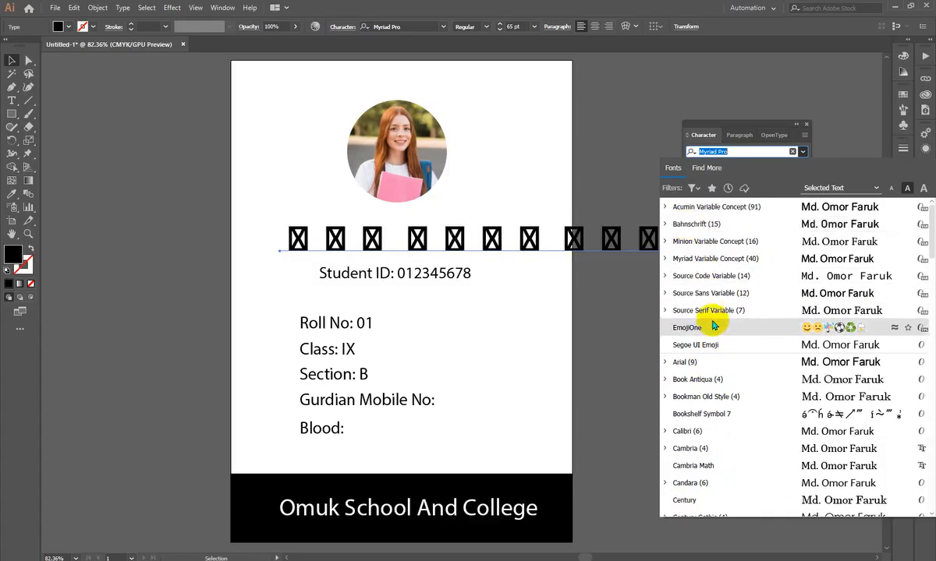
click(219, 191)
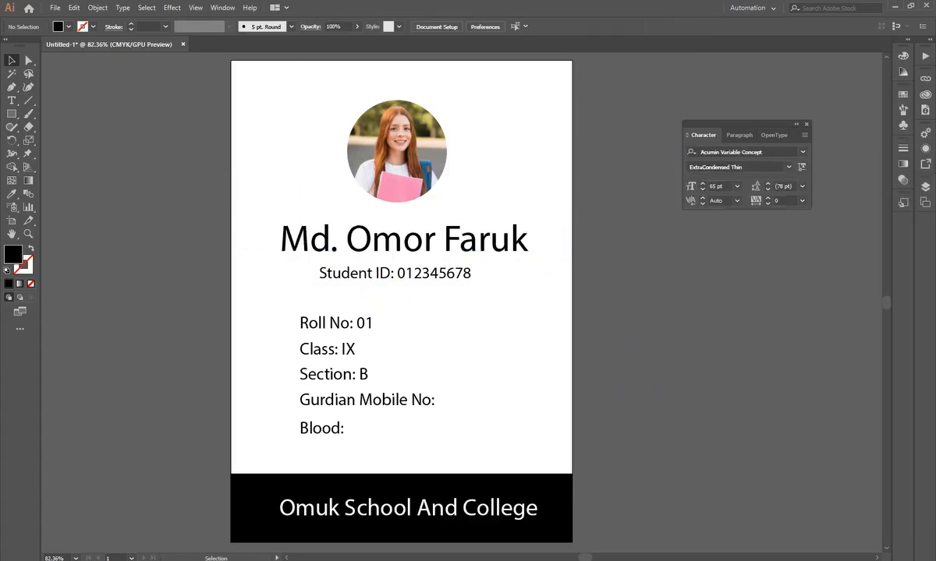
- Switch to Chrome, search for "google fonts" in a new tab and open the Google Fonts site
click(424, 559)
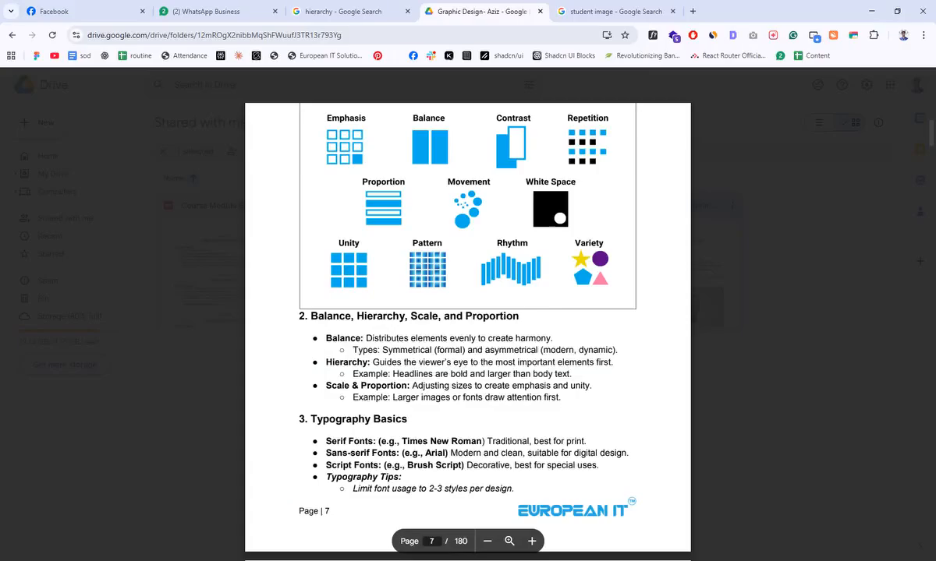
click(693, 11)
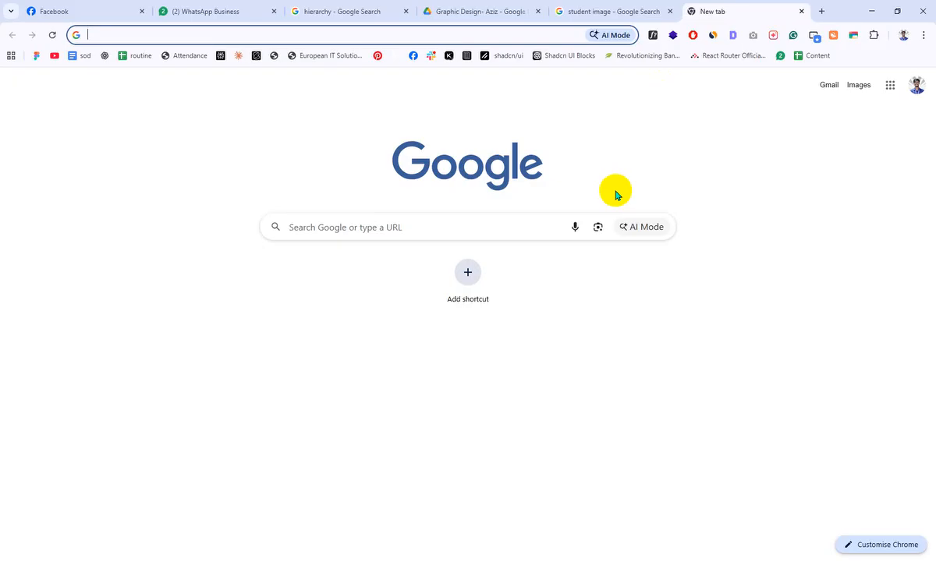
text(google fonts)
key(Return)
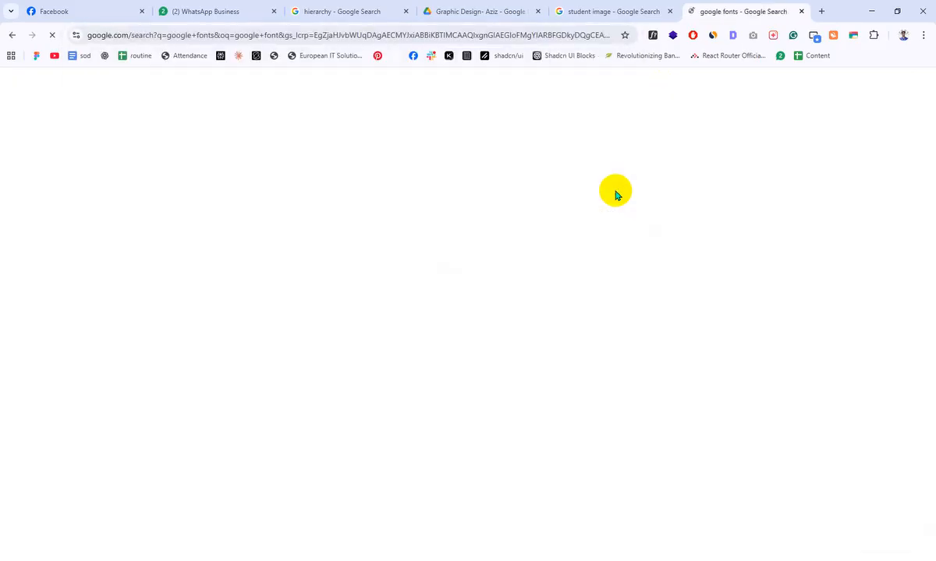
click(207, 194)
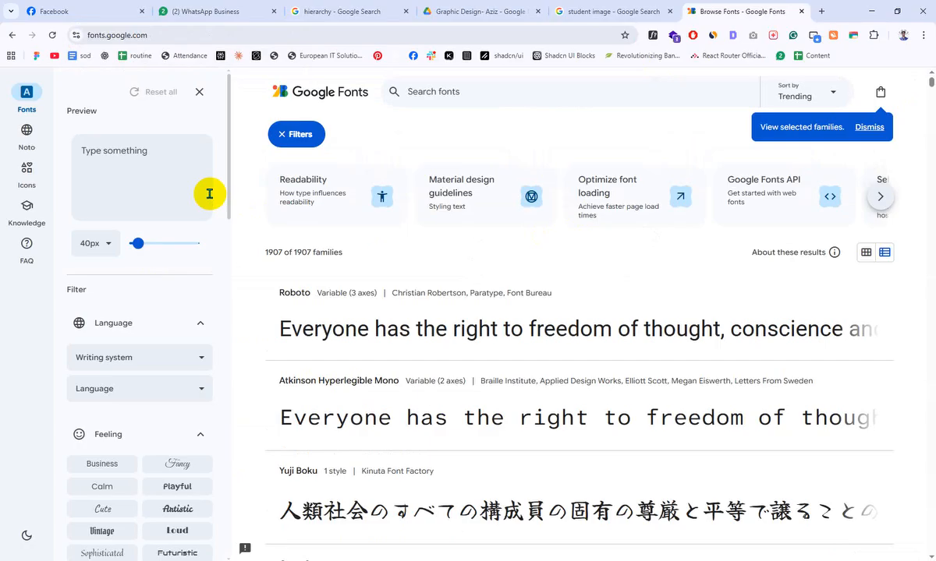
- Search Google Fonts for "lato", replace the query with "rale" and open the Raleway font page
click(441, 91)
text(lato)
key(BackSpace)
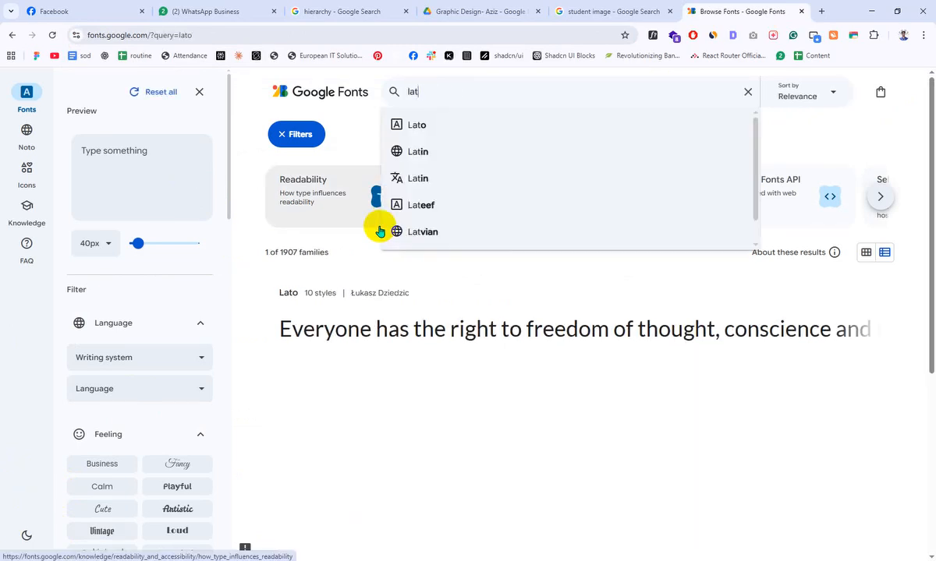
key(BackSpace)
key(BackSpace)
key(BackSpace)
text(rale)
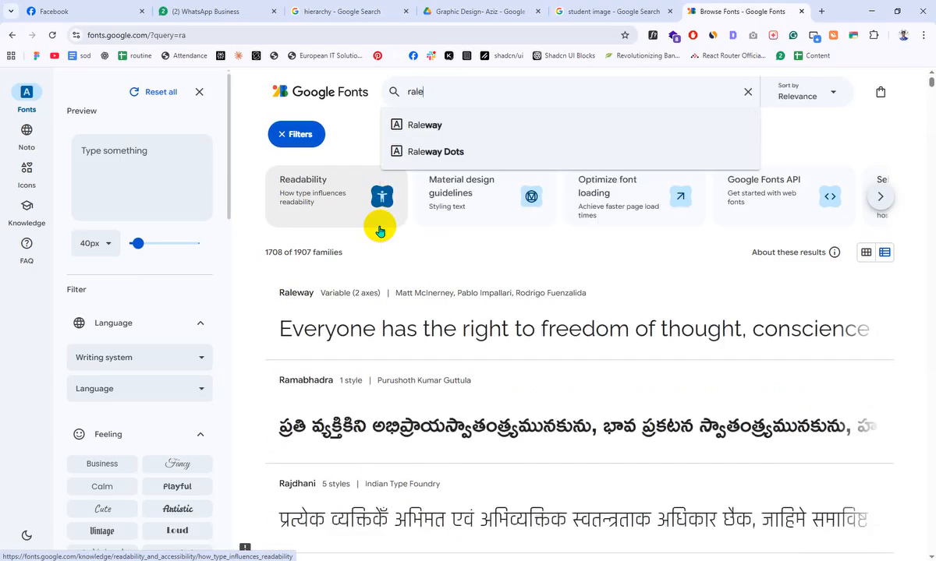
key(Down)
key(Return)
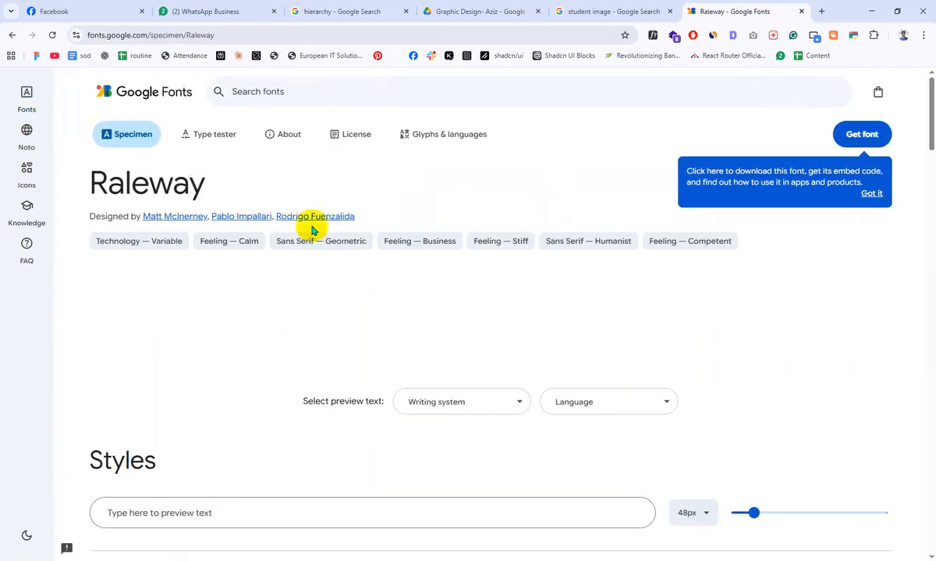
- Look through Raleway's styles, then get the font and download the family as Raleway.zip
scroll(370, 328, down, 15)
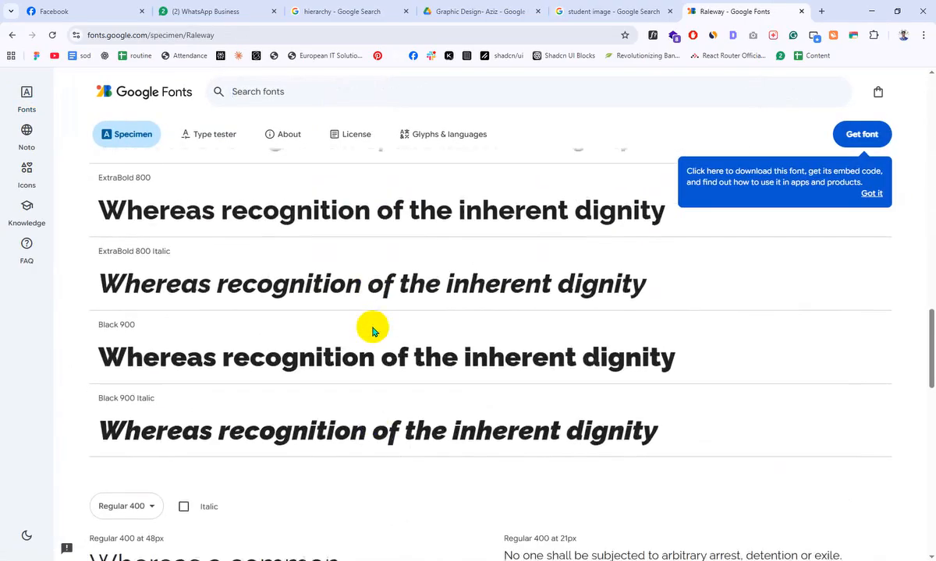
scroll(372, 328, up, 12)
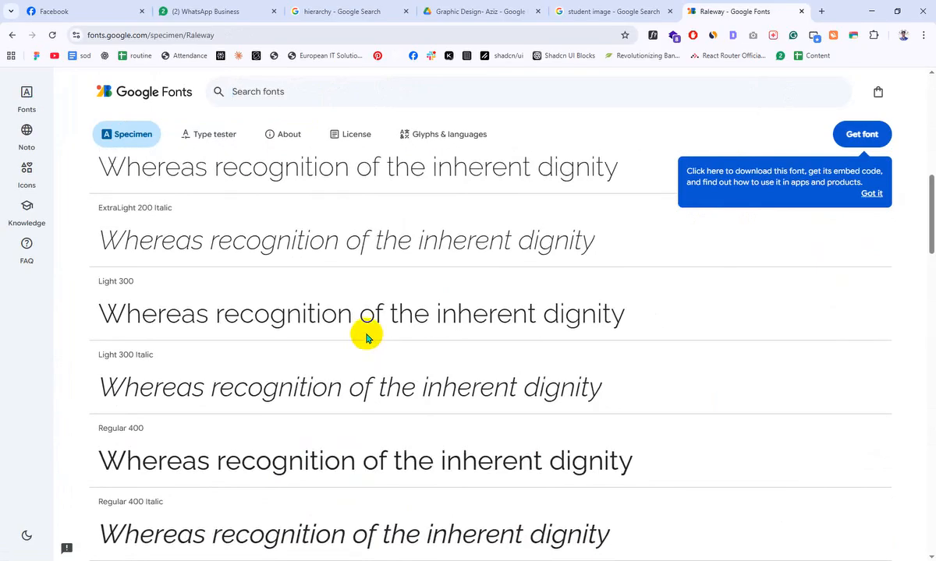
scroll(367, 337, up, 10)
click(873, 137)
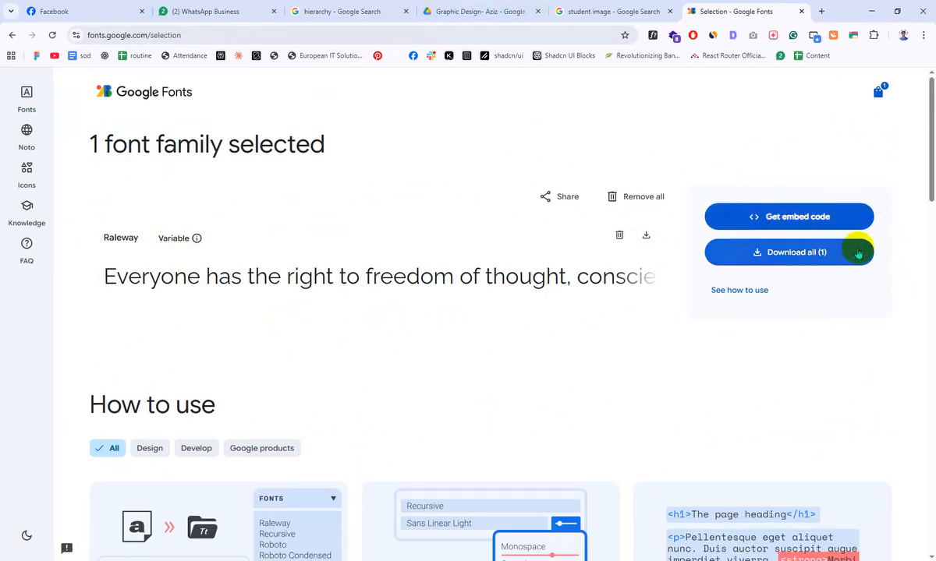
click(802, 267)
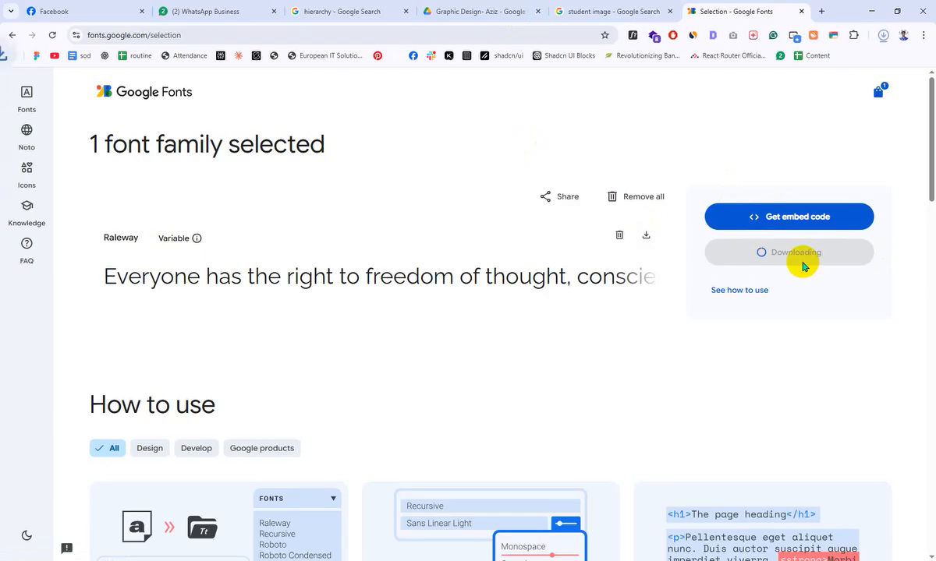
mouse_move(829, 64)
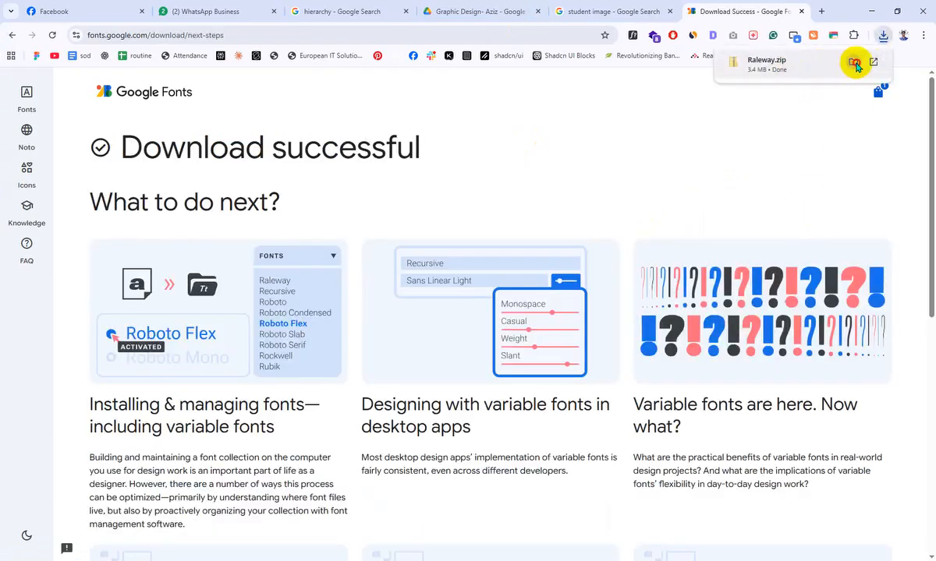
- Show the downloaded Raleway.zip in the Downloads folder and check which extraction options it offers
click(855, 64)
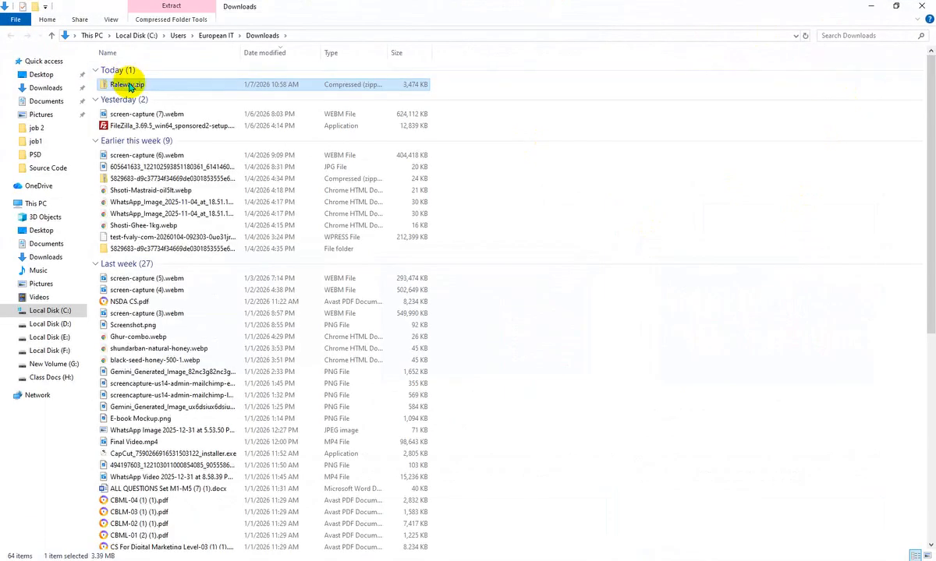
right_click(129, 86)
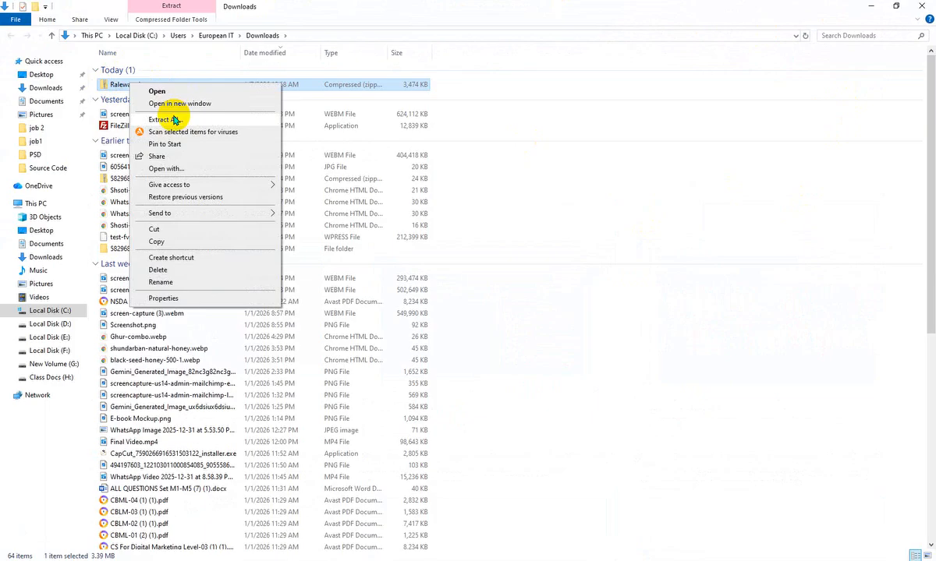
click(673, 227)
- Return to Chrome, search for "winrar" in a new tab and download WinRAR 7.13 English 64 bit
click(414, 560)
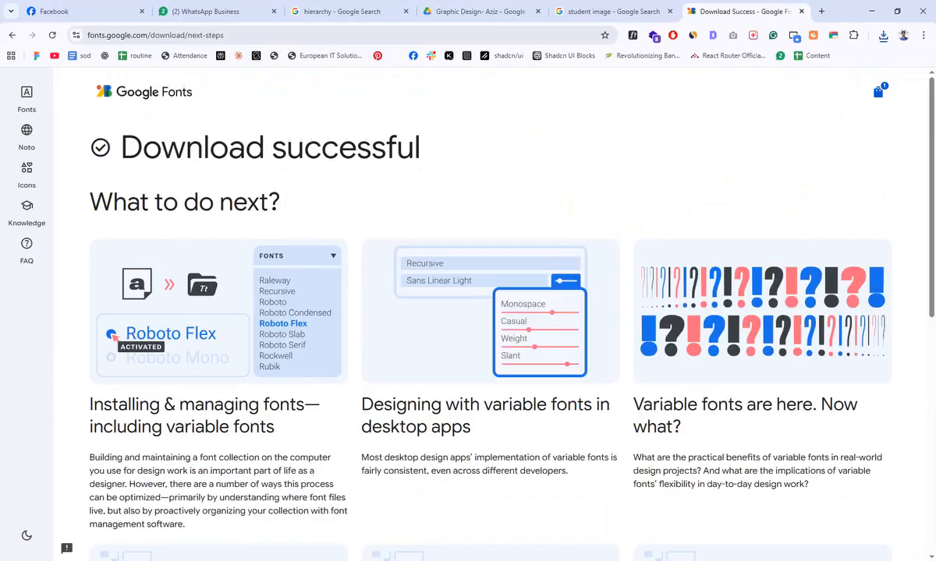
click(821, 11)
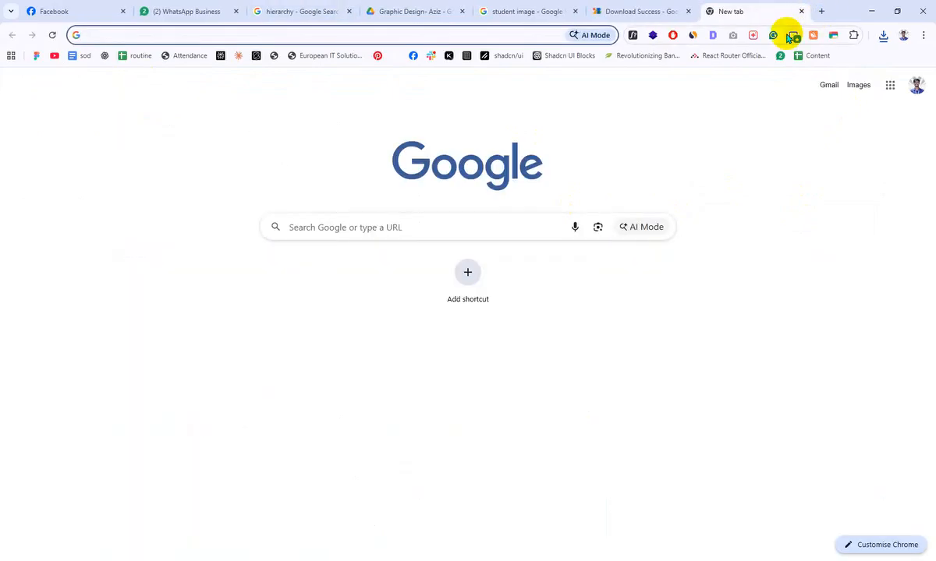
text(winrar)
key(Return)
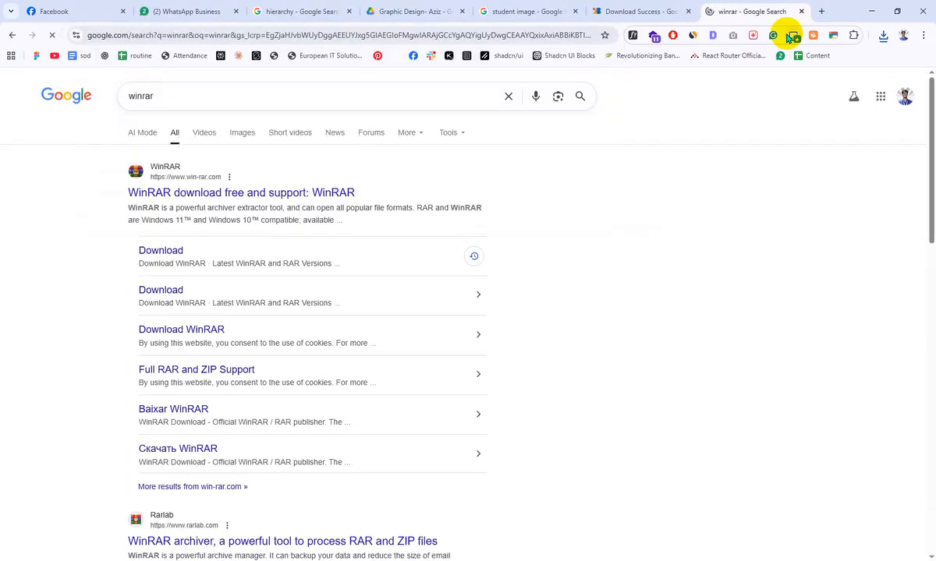
click(164, 256)
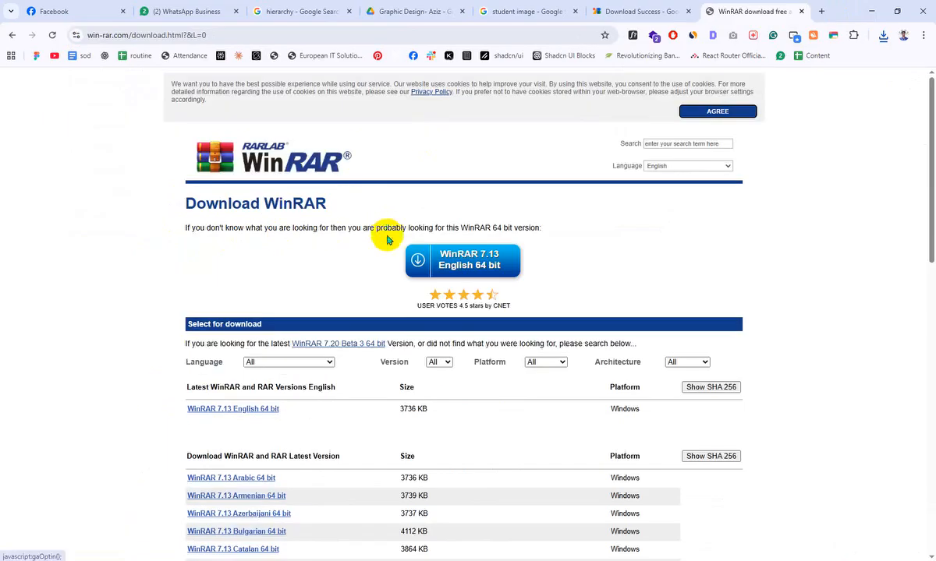
click(420, 260)
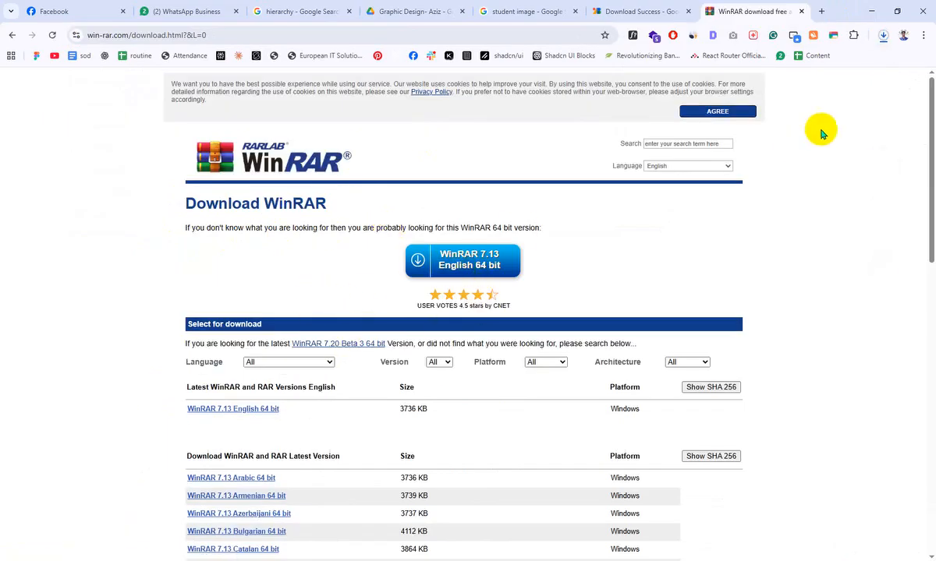
- Run the downloaded winrar-x64-713.exe and complete the WinRAR installation with the default settings
click(882, 36)
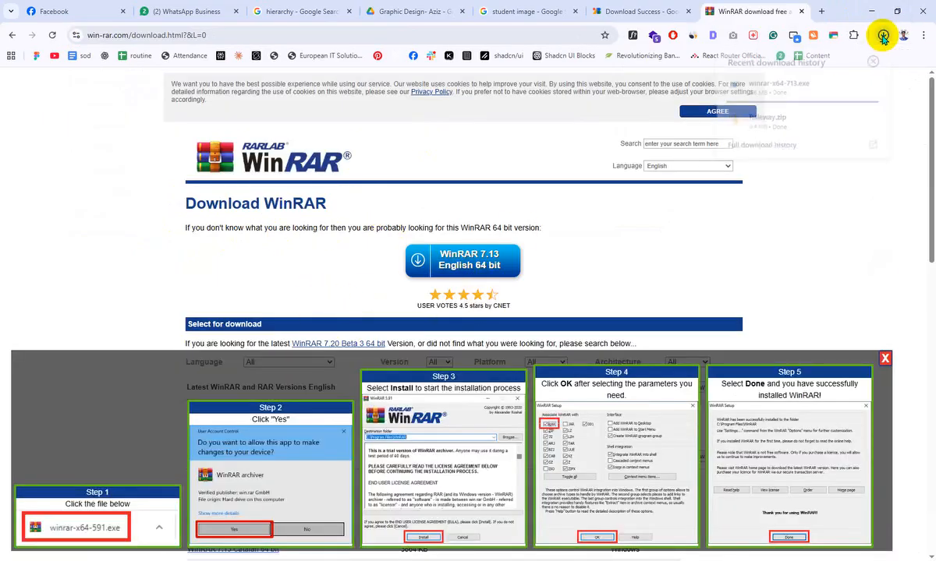
click(755, 86)
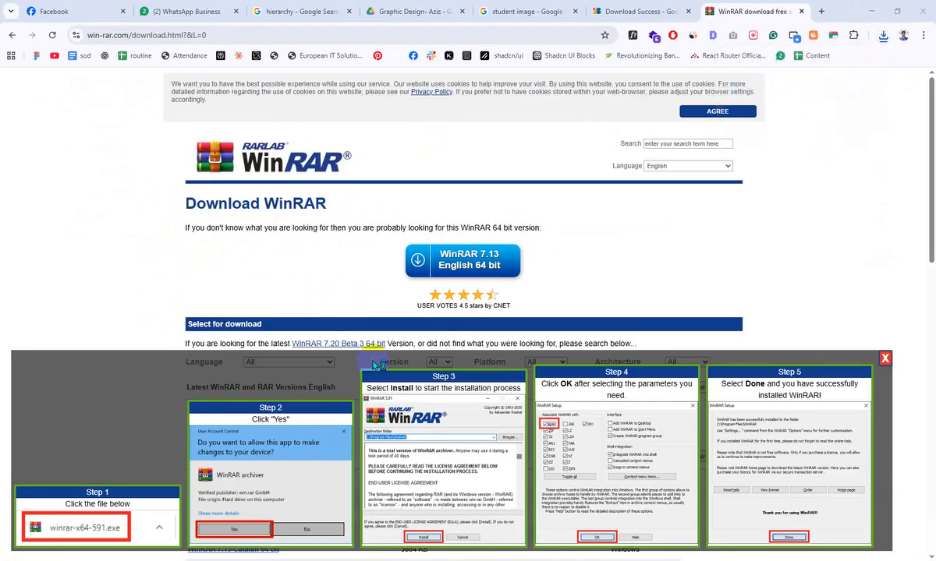
click(427, 393)
click(428, 389)
click(463, 387)
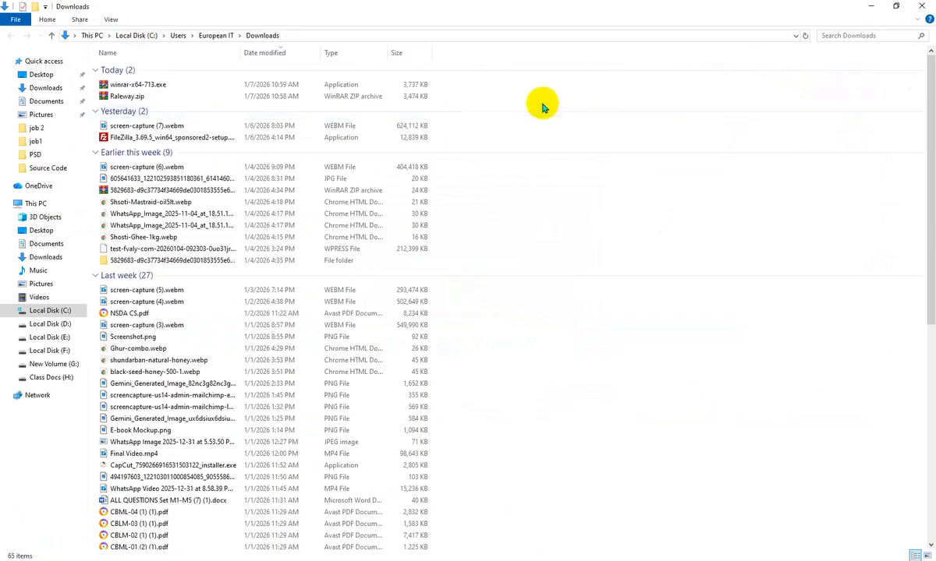
- Display the Downloads folder with extra large icons and select Raleway.zip
click(538, 110)
click(110, 19)
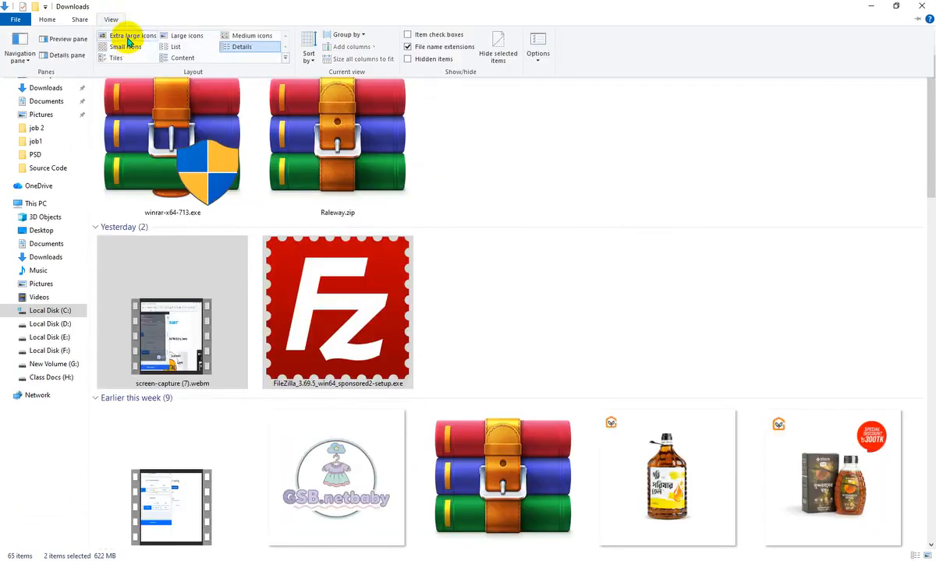
click(124, 37)
click(360, 198)
click(341, 148)
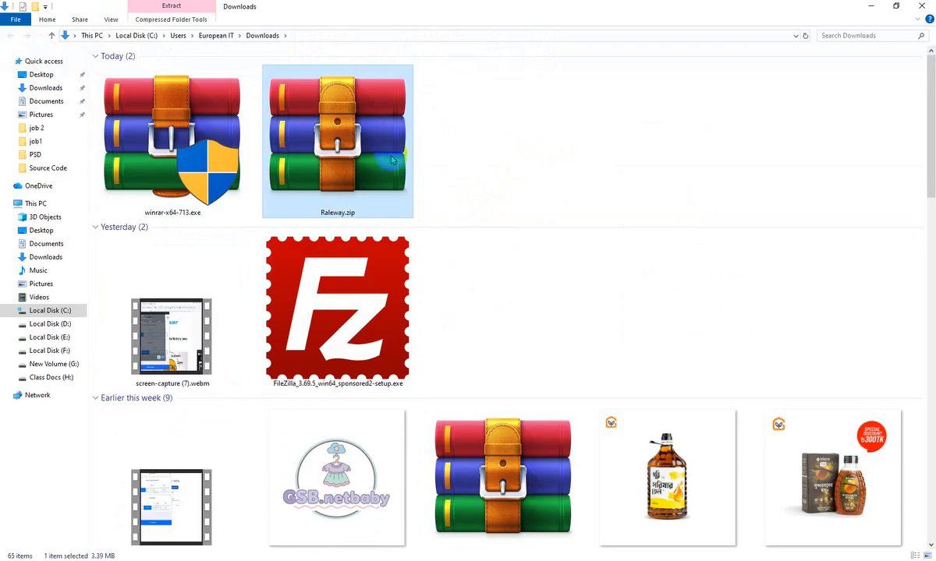
- Extract Raleway.zip into its own Raleway folder in Downloads and open that folder
right_click(341, 99)
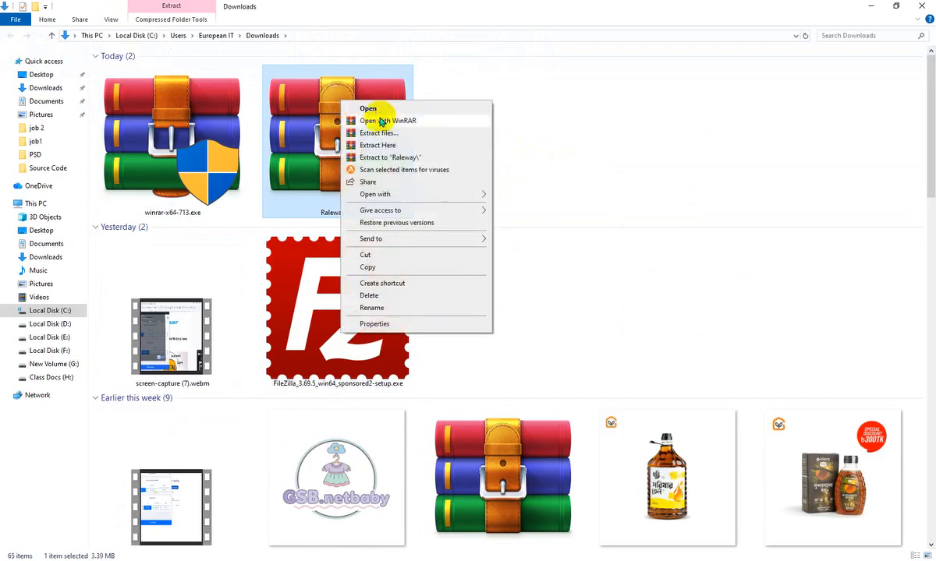
click(416, 159)
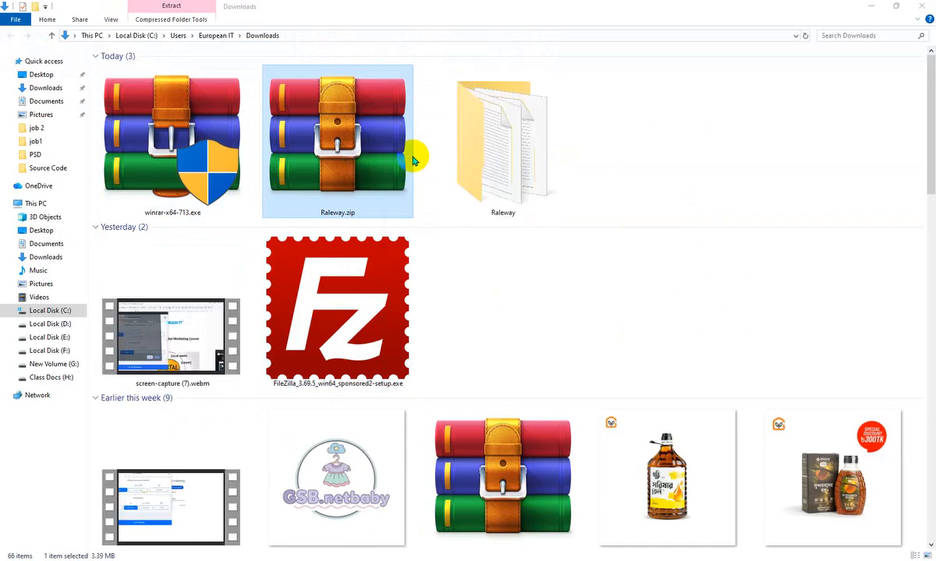
double_click(501, 132)
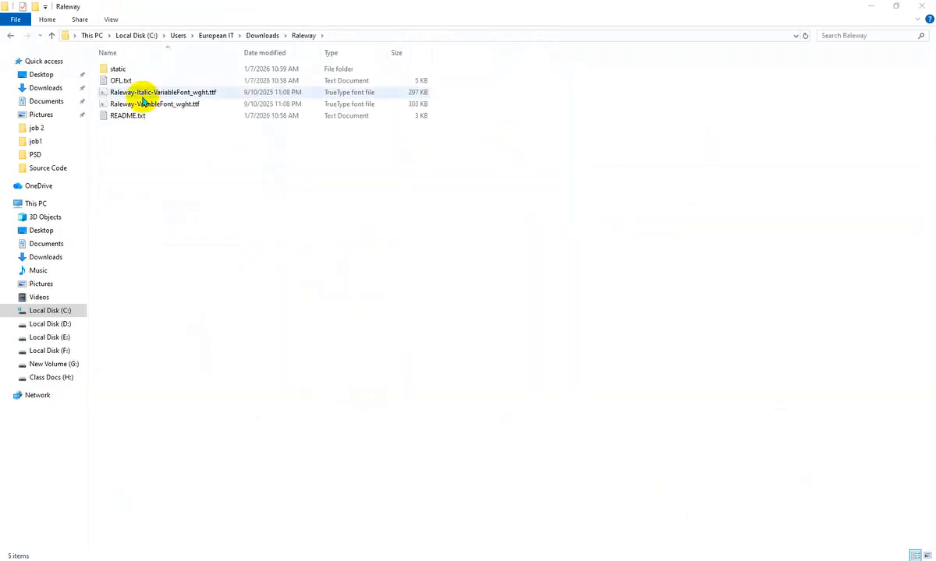
- Install all the Raleway font files from the static subfolder for all users
double_click(125, 68)
drag(181, 242, 198, 67)
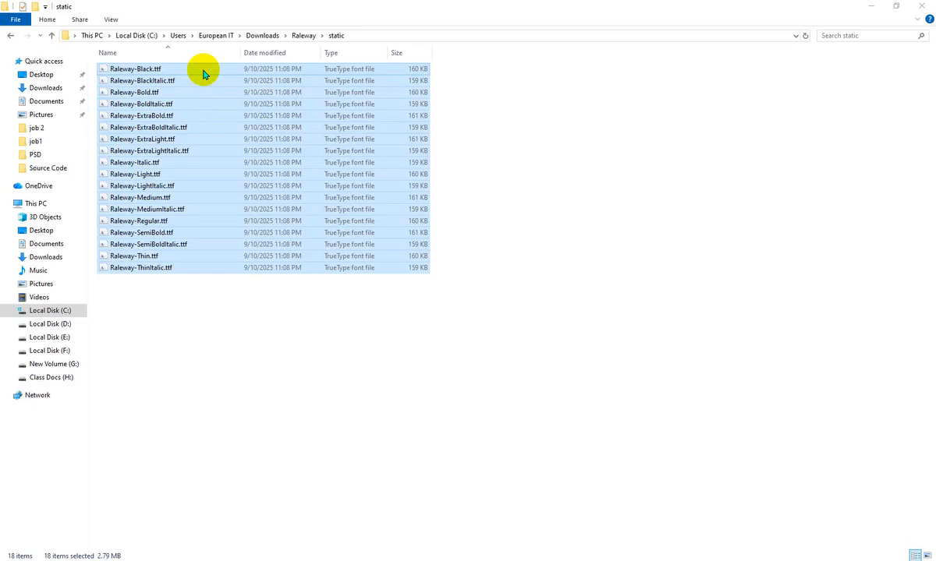
right_click(302, 127)
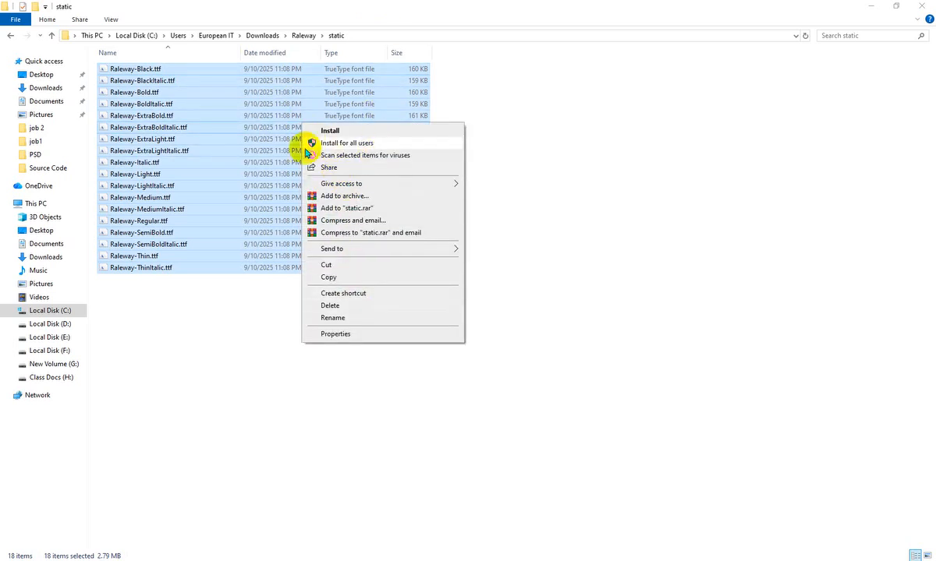
click(360, 144)
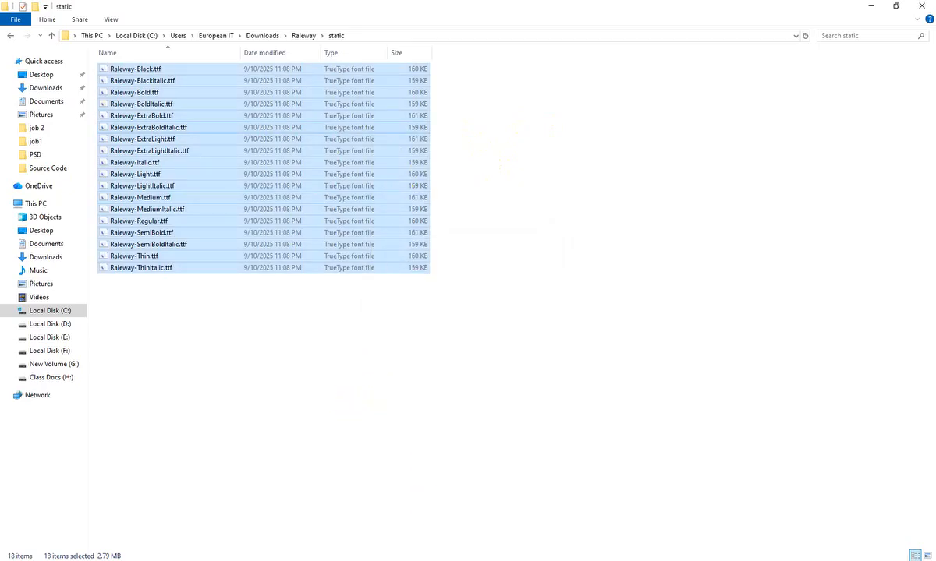
- Switch to Illustrator, set the large student name in Raleway SemiBold and scale it down to about 49 pt
click(428, 479)
click(387, 244)
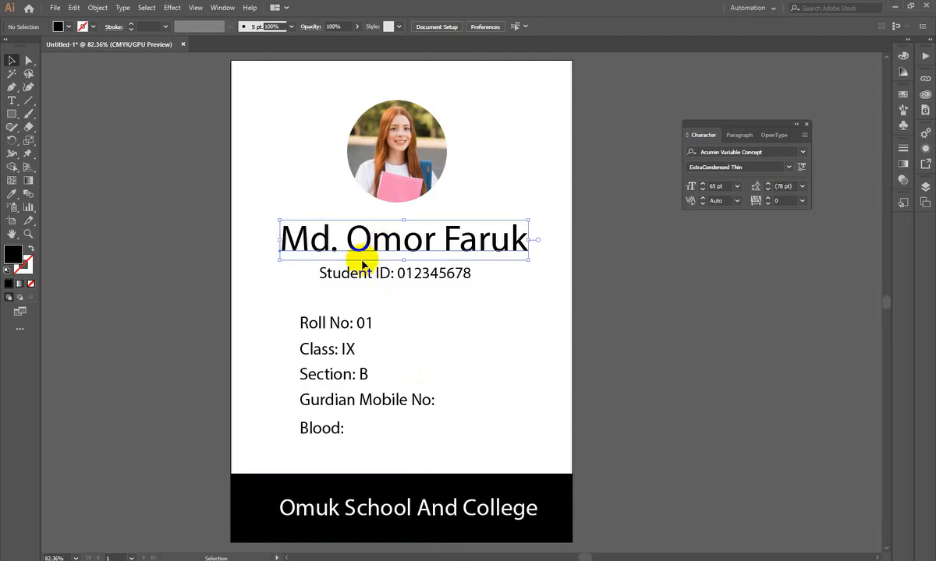
click(758, 150)
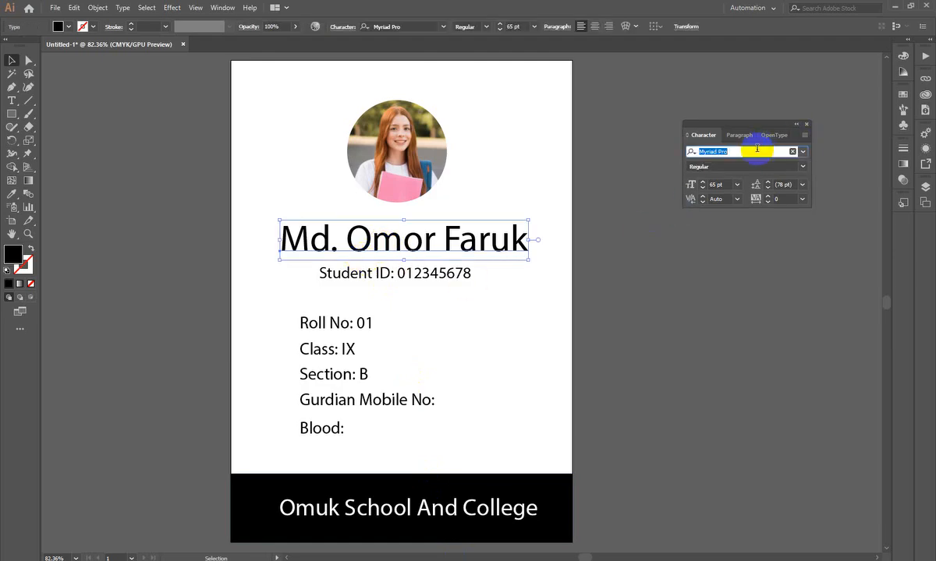
text(ra)
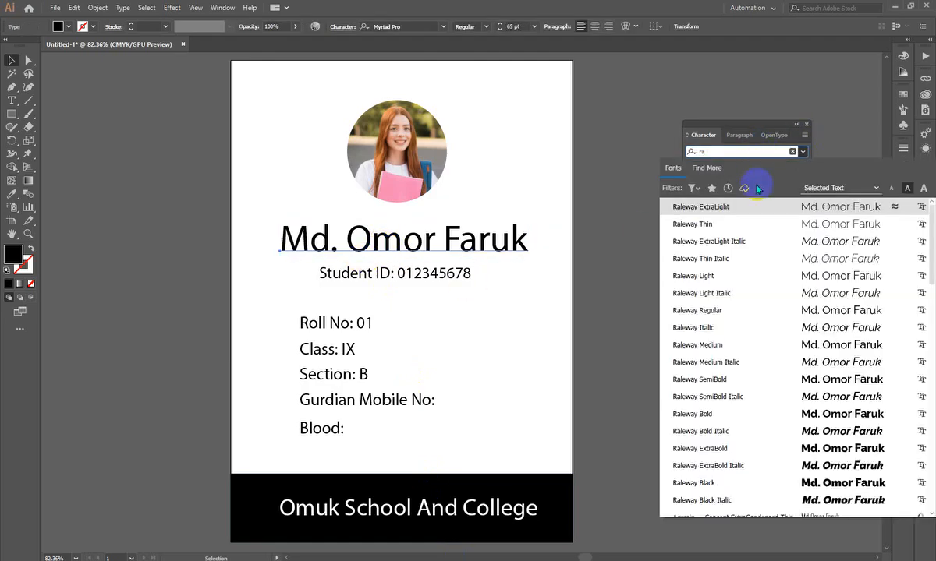
click(715, 380)
drag(555, 240, 486, 228)
click(507, 275)
- Set the Student ID line's font to Raleway Regular
scroll(374, 285, up, 1)
click(426, 275)
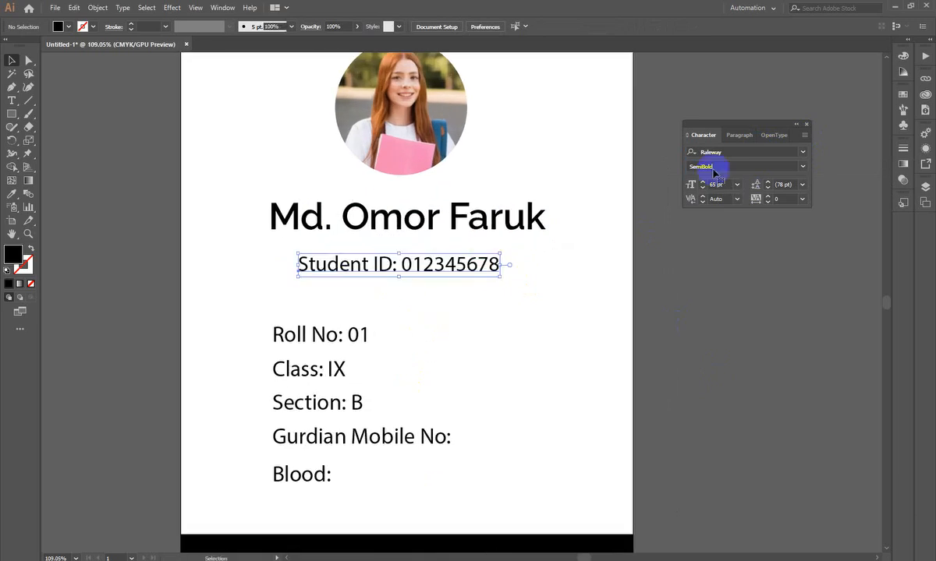
click(729, 153)
text(rale)
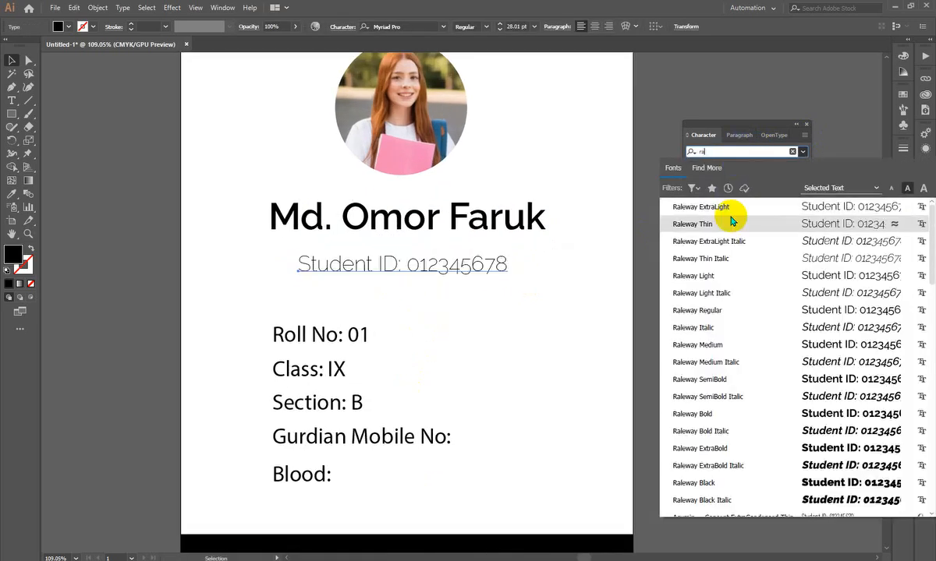
click(727, 310)
- Match the five detail lines from Roll No to Blood to the Student ID line's text style with the Eyedropper
key(z)
drag(461, 286, 600, 268)
drag(563, 234, 332, 293)
drag(493, 265, 433, 173)
drag(501, 216, 554, 251)
drag(362, 194, 375, 240)
drag(313, 228, 409, 334)
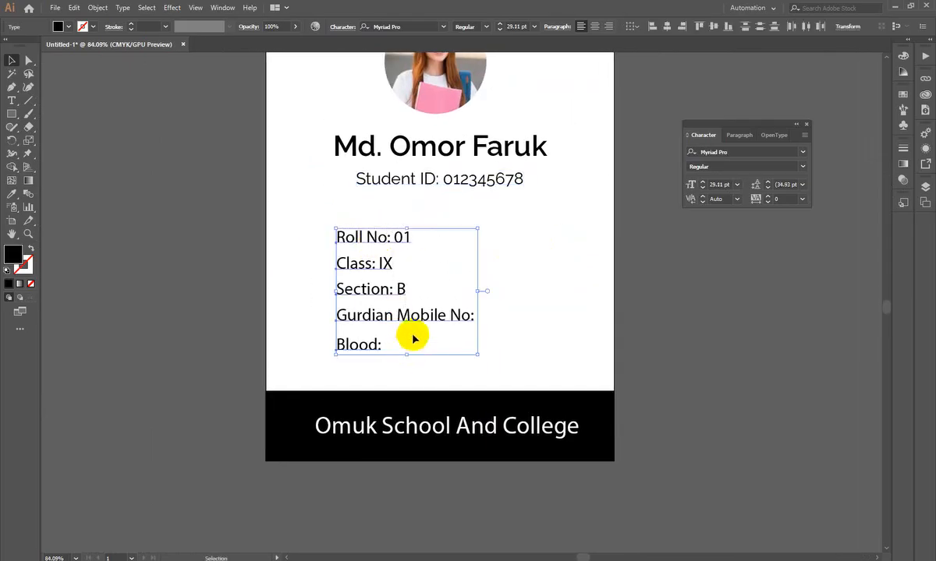
click(11, 197)
click(375, 184)
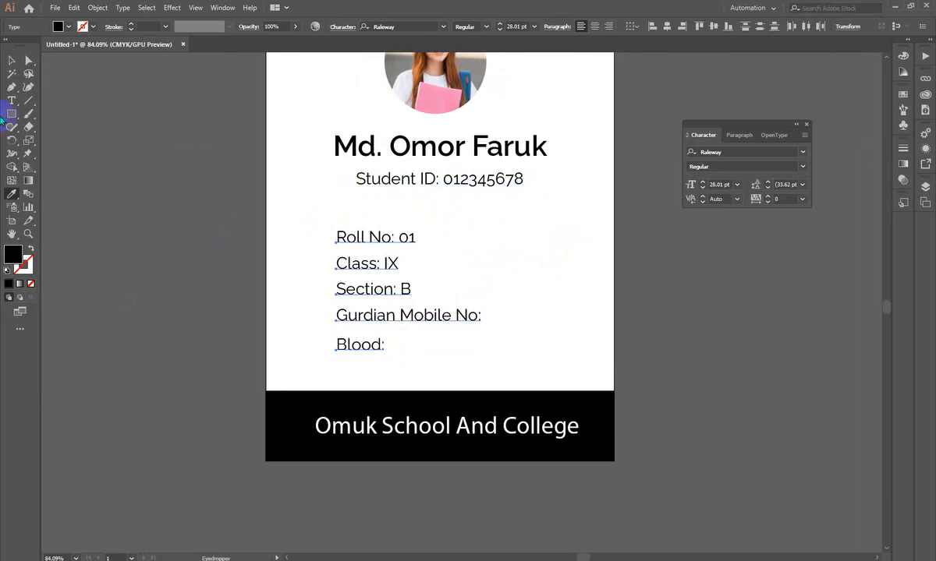
click(10, 60)
click(166, 246)
- Copy the student name's Raleway SemiBold style onto the footer school name with the Eyedropper and give it a white fill
click(516, 455)
click(511, 433)
click(11, 194)
click(471, 150)
click(588, 346)
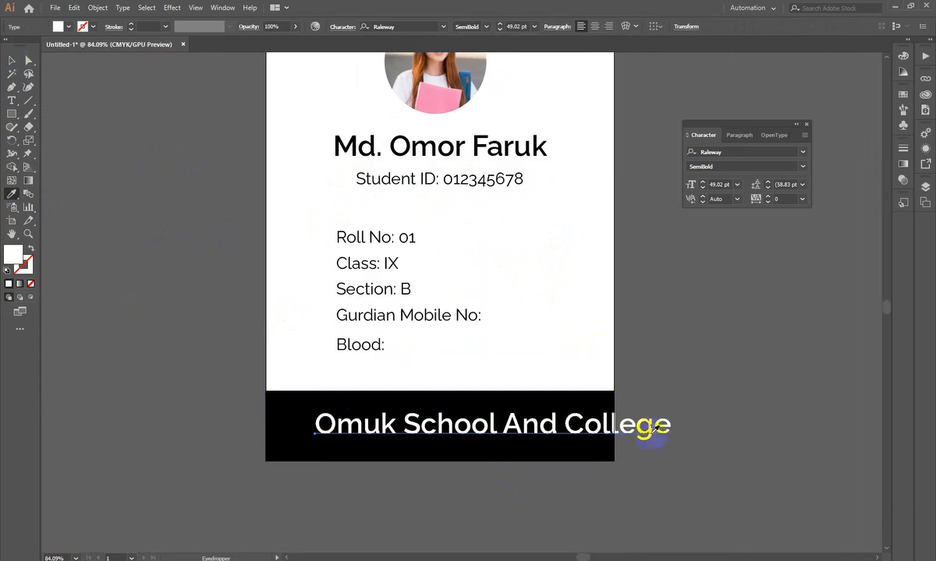
- Scale the footer school name down to about 36 pt so it fits inside the black band
click(12, 60)
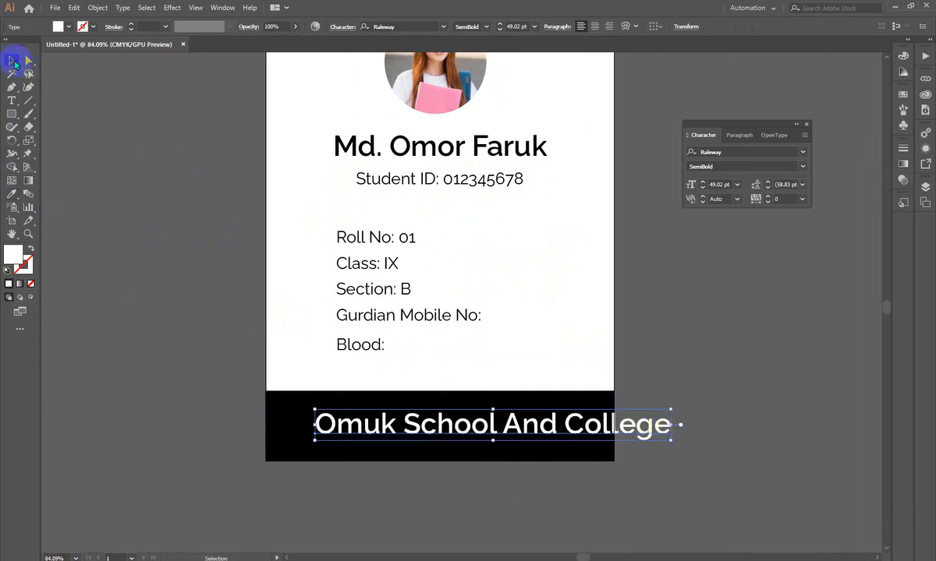
drag(677, 421, 576, 431)
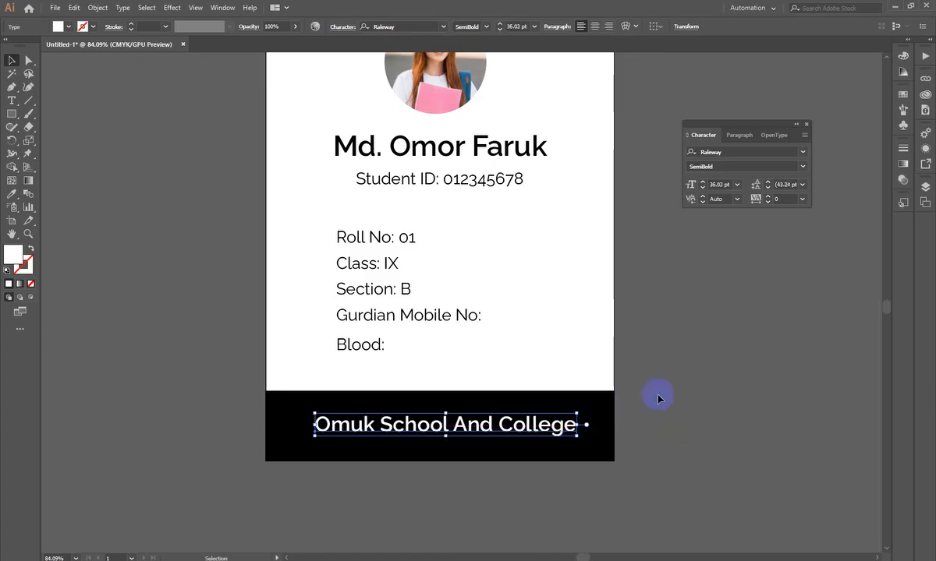
click(632, 368)
- Draw a circle about 267 mm across with the Ellipse tool and position it over the upper part of the card
drag(449, 427, 478, 393)
drag(490, 306, 531, 428)
drag(507, 343, 428, 447)
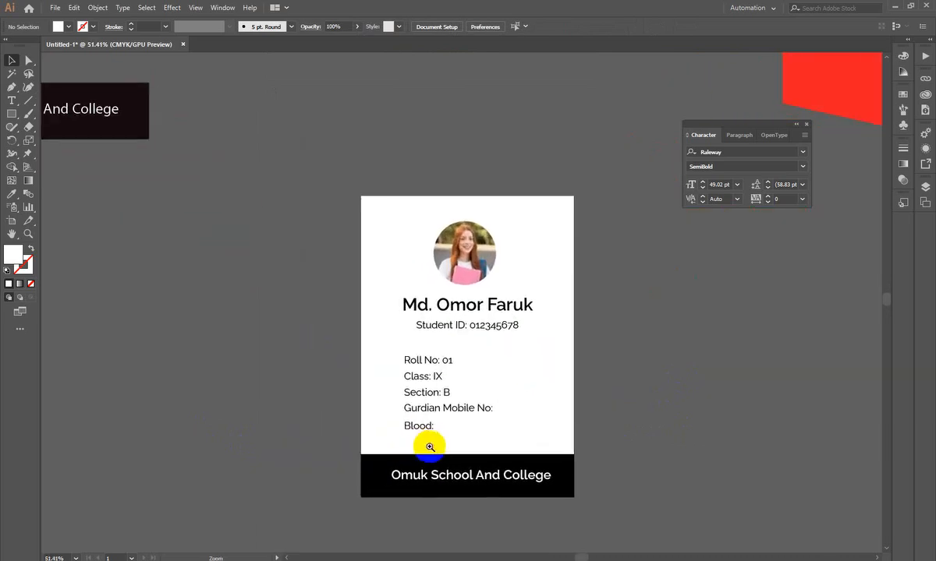
drag(488, 364, 410, 336)
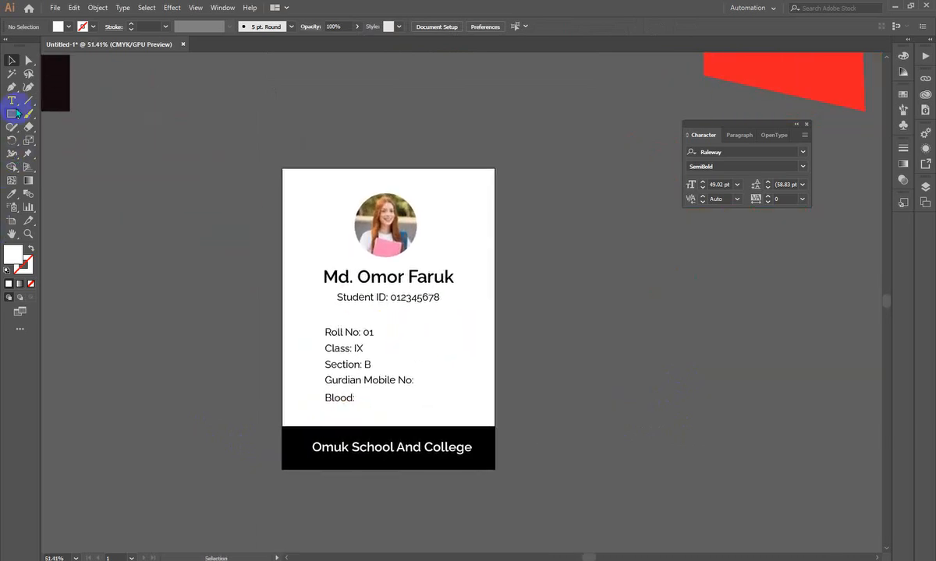
drag(11, 114, 50, 138)
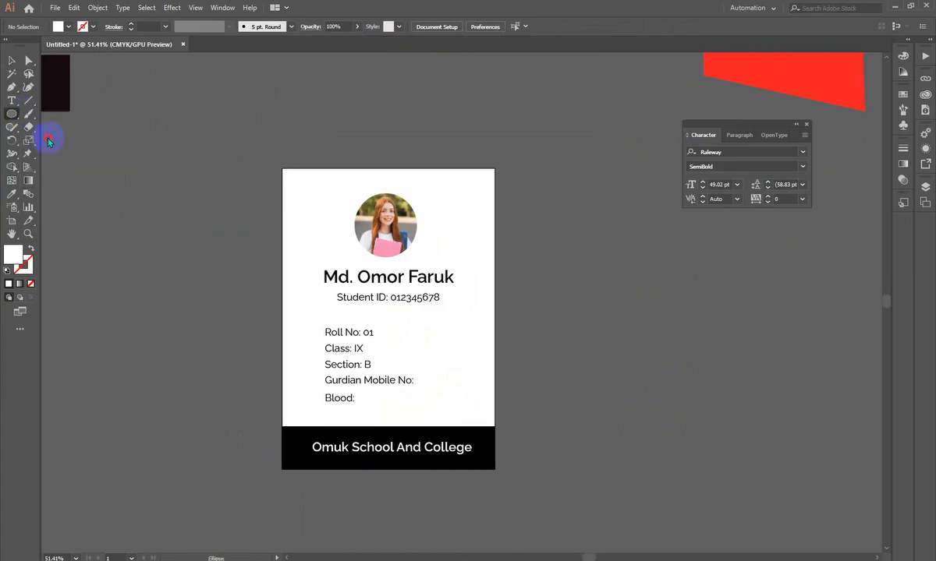
mouse_move(289, 99)
mouse_down()
mouse_move(498, 251)
mouse_move(555, 250)
mouse_up()
click(12, 61)
drag(488, 218, 465, 194)
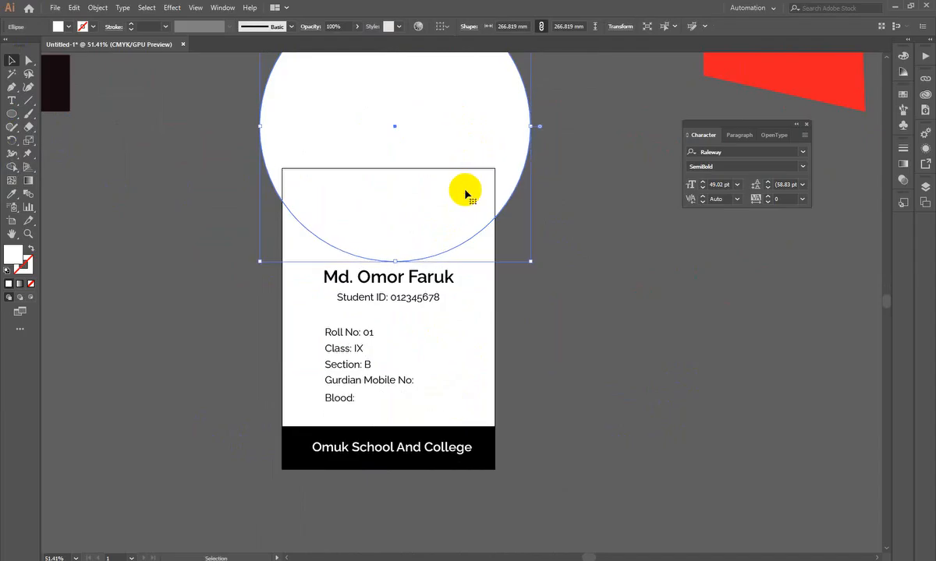
- Send the large circle to the back, behind the student photo
right_click(466, 193)
mouse_move(515, 365)
click(634, 402)
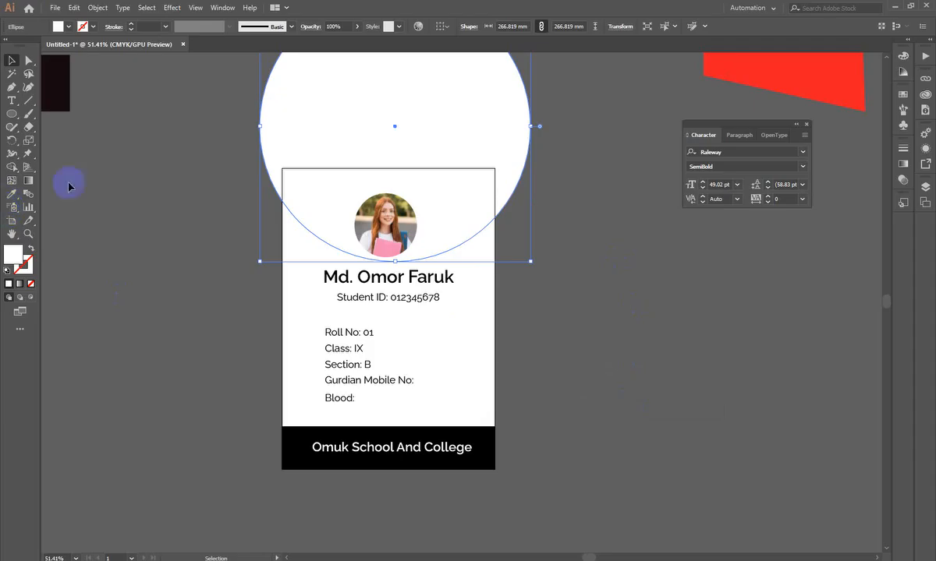
- Fill the large circle with the bright red F20045
double_click(17, 256)
click(428, 146)
click(518, 145)
click(449, 134)
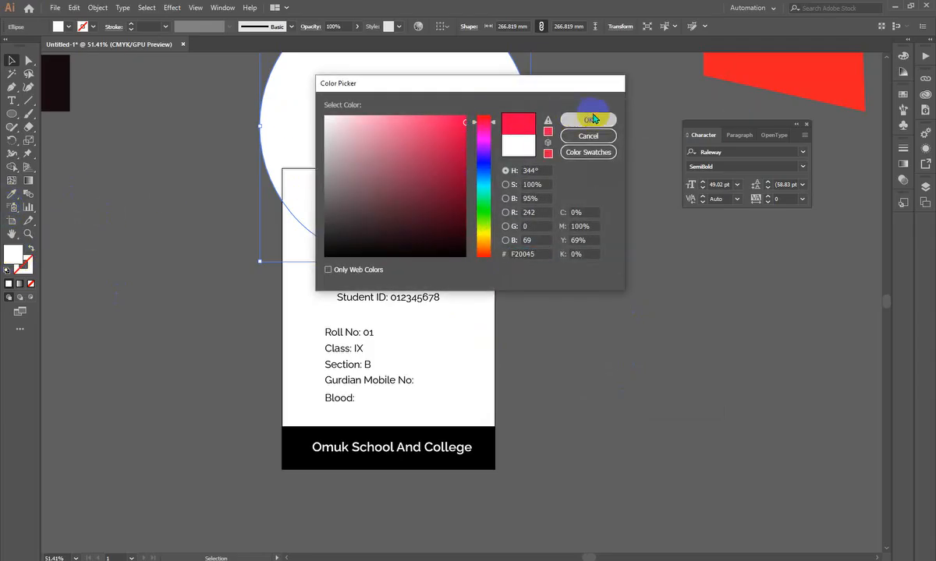
click(588, 119)
click(628, 287)
- Move the red circle so it is centred horizontally on the card
drag(468, 101, 534, 292)
drag(471, 212, 455, 168)
click(536, 375)
drag(424, 297, 406, 289)
click(482, 278)
- Change the large circle's fill to a darker pure red
double_click(13, 253)
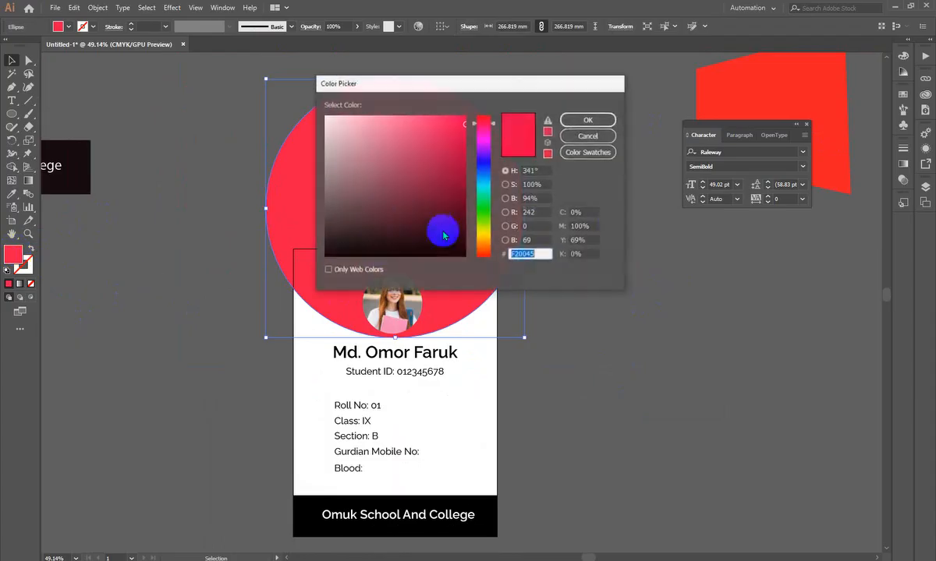
drag(485, 123, 484, 92)
click(460, 158)
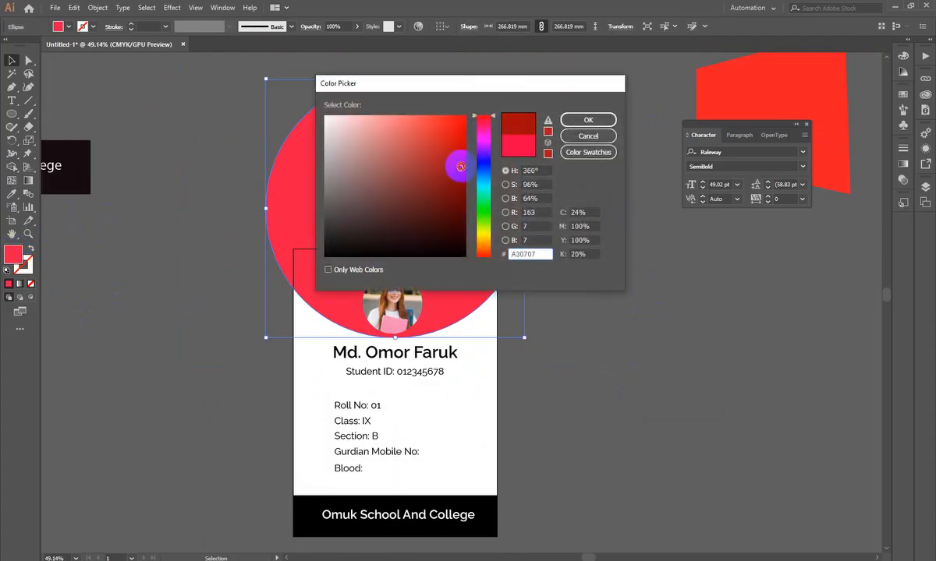
click(576, 121)
click(647, 208)
drag(355, 178, 428, 165)
drag(462, 221, 482, 238)
click(411, 217)
drag(406, 209, 406, 214)
click(652, 308)
drag(426, 335, 431, 375)
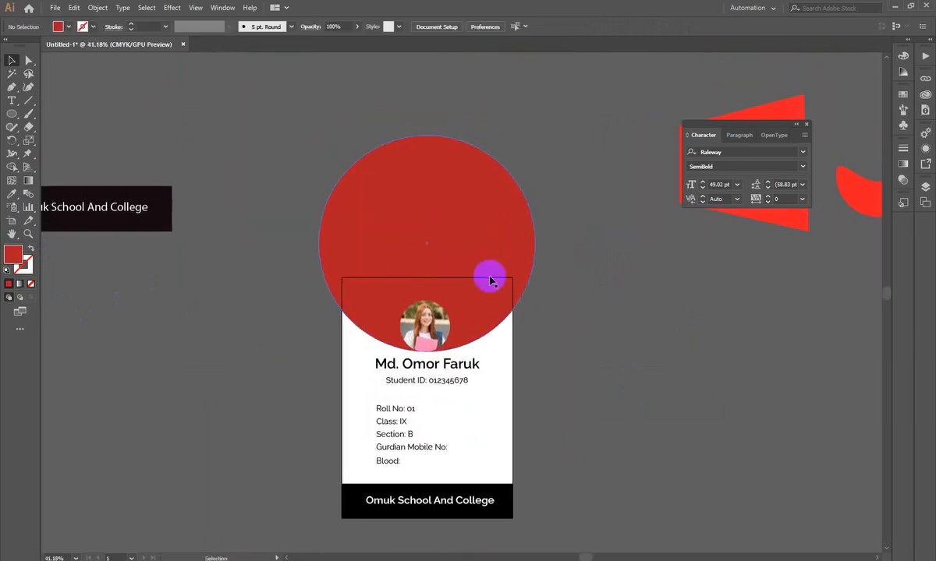
click(503, 266)
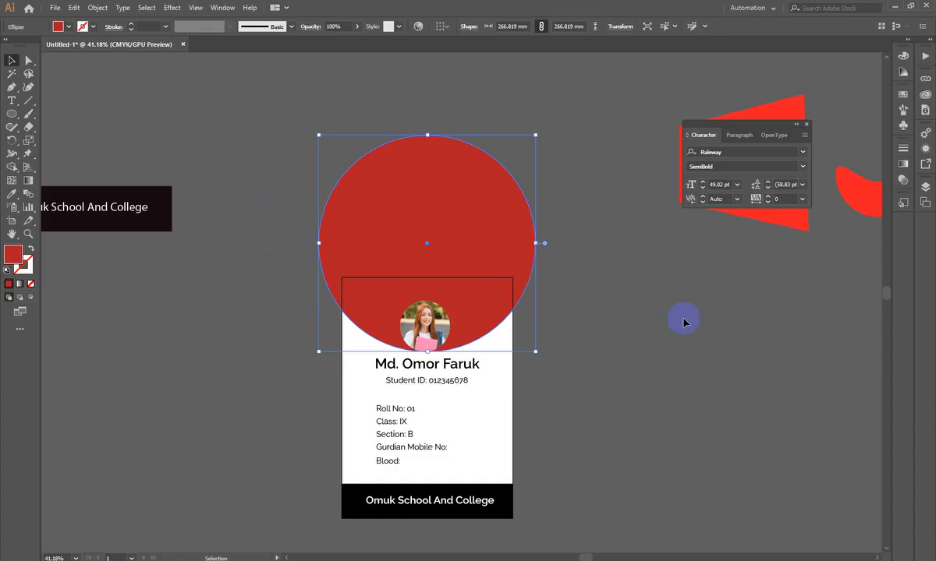
scroll(683, 322, down, 3)
drag(509, 239, 582, 374)
drag(587, 312, 625, 363)
click(625, 363)
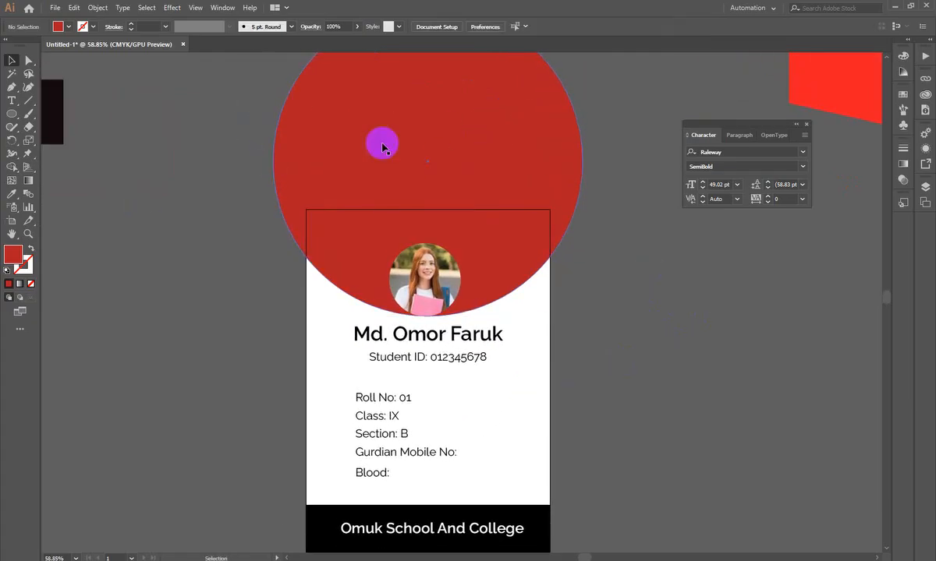
- Draw a rectangle about 210 × 132 mm over the card's upper part and use it as a clipping mask for the red circle
click(12, 113)
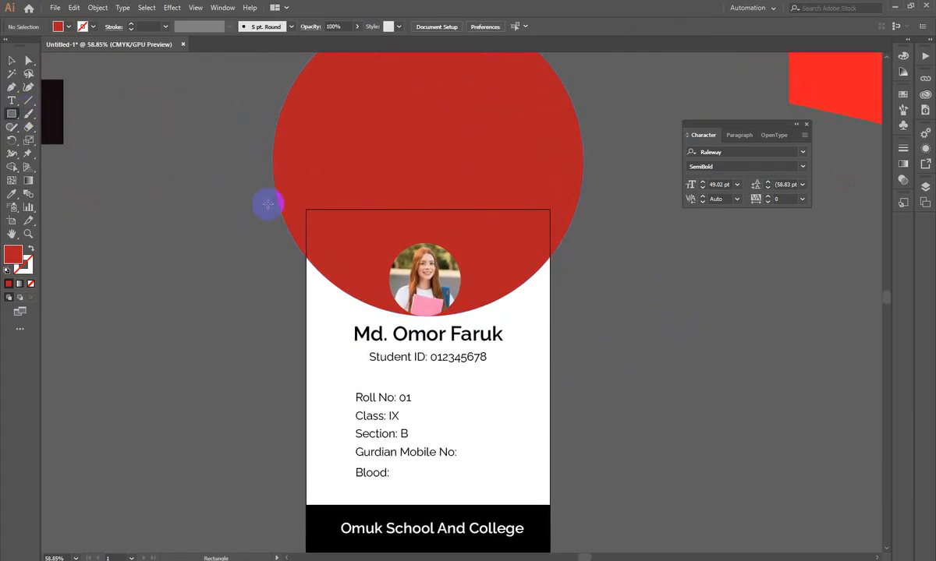
drag(304, 209, 550, 363)
click(9, 60)
shift+click(459, 151)
right_click(459, 145)
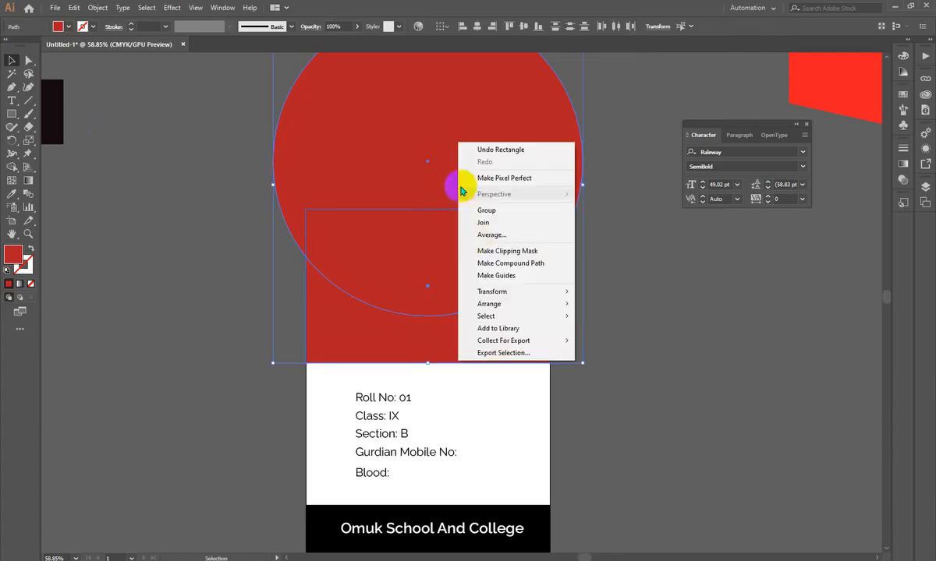
click(507, 250)
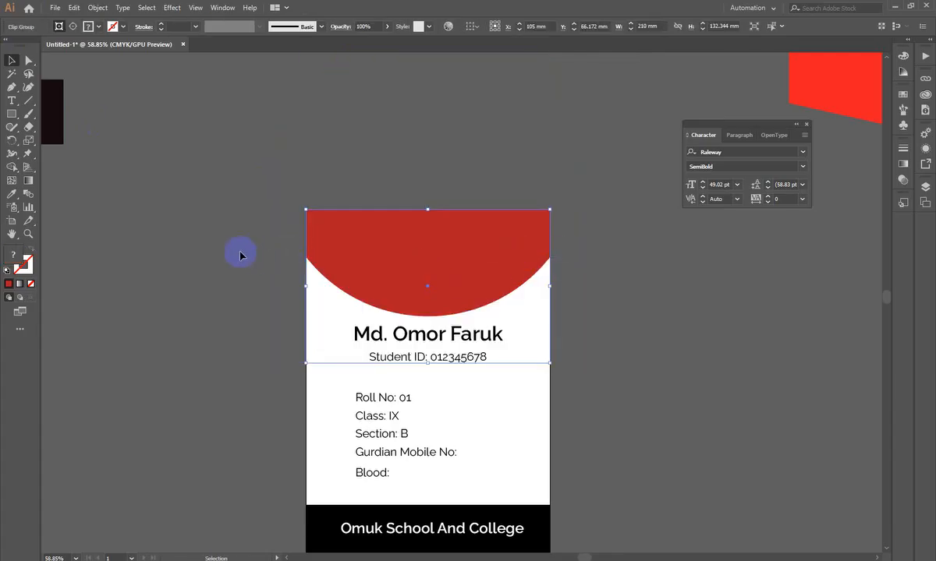
- Release the clipping mask on the red circle and undo the release
right_click(376, 235)
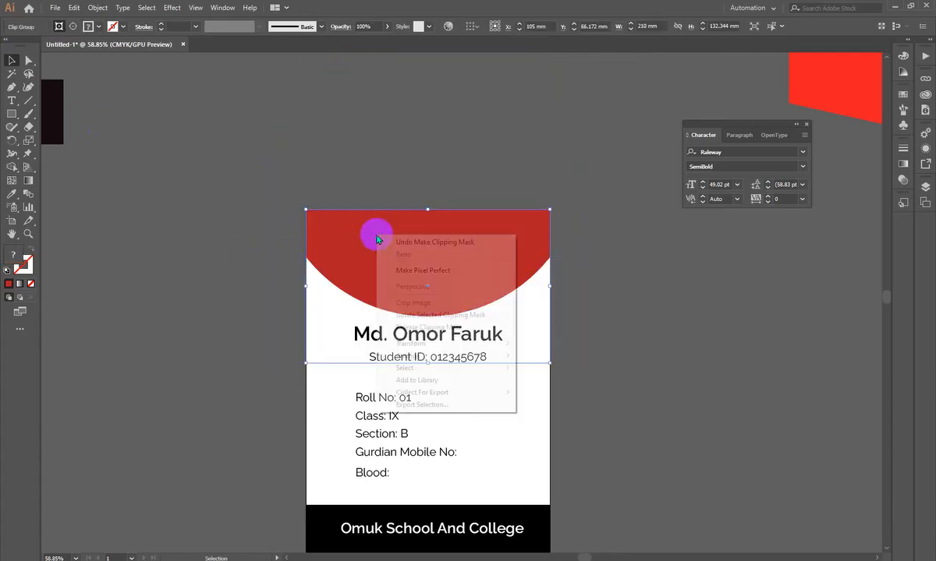
click(428, 327)
key(ctrl+z)
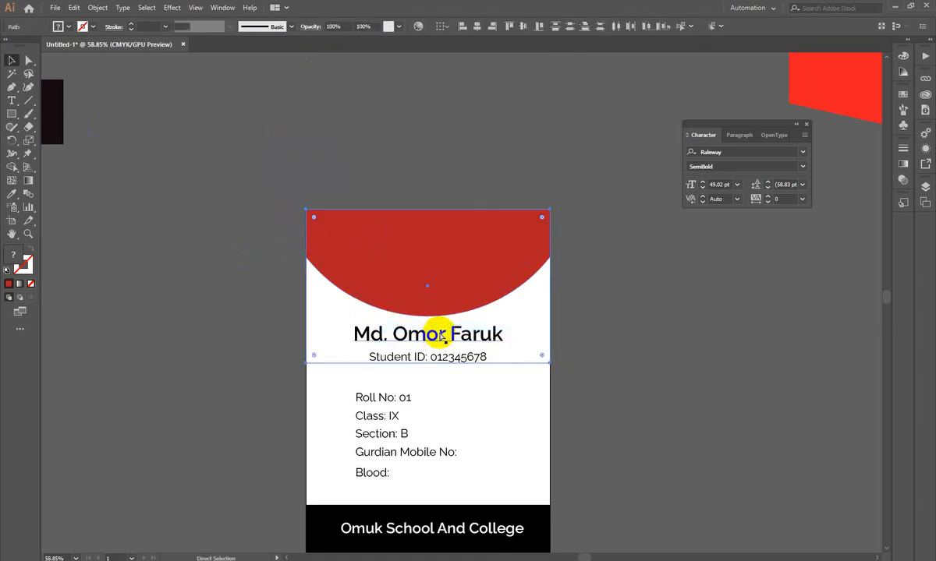
- Send the clipped red shape to the back, behind the student photo and name
right_click(478, 265)
mouse_move(546, 384)
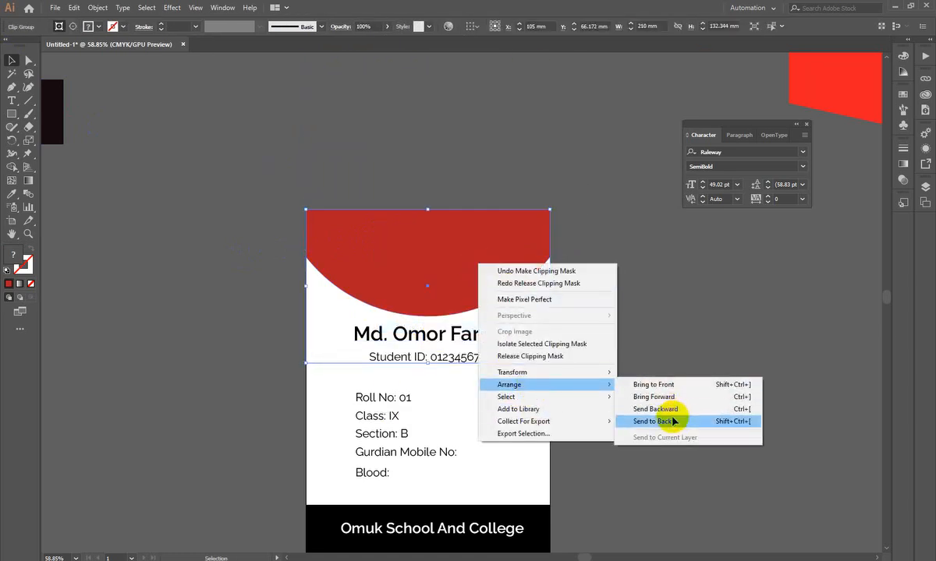
click(620, 420)
click(657, 304)
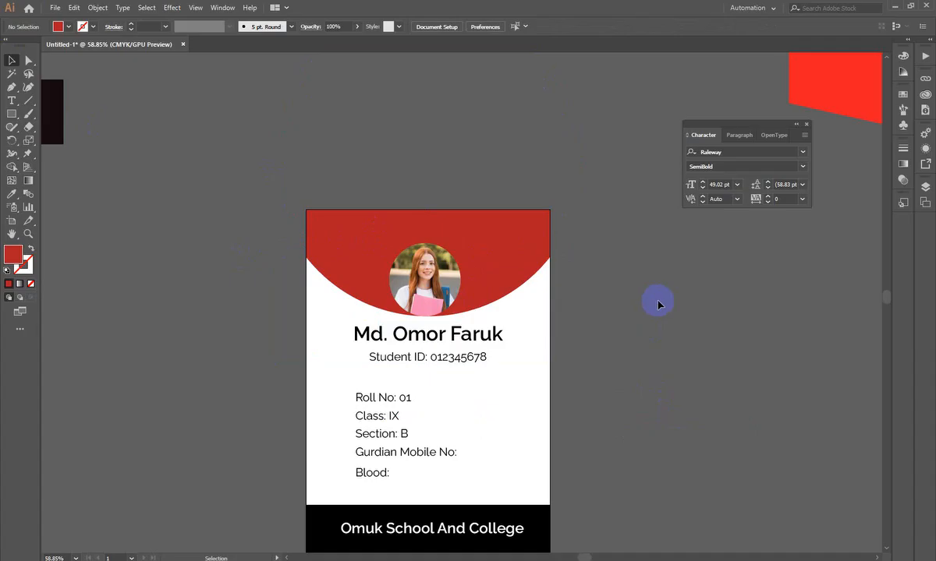
click(463, 248)
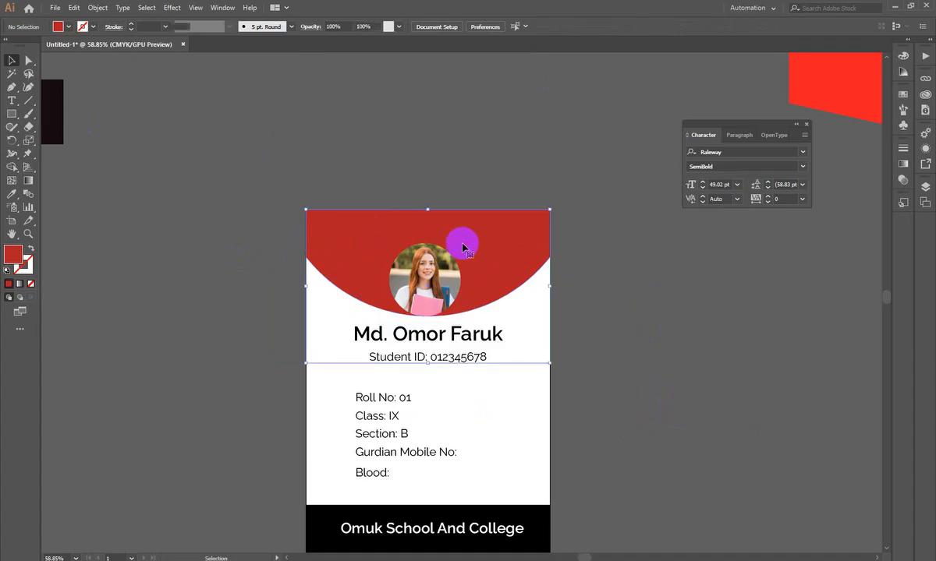
- Isolate the clipped red header group down to its full circle and exit isolation mode
double_click(462, 248)
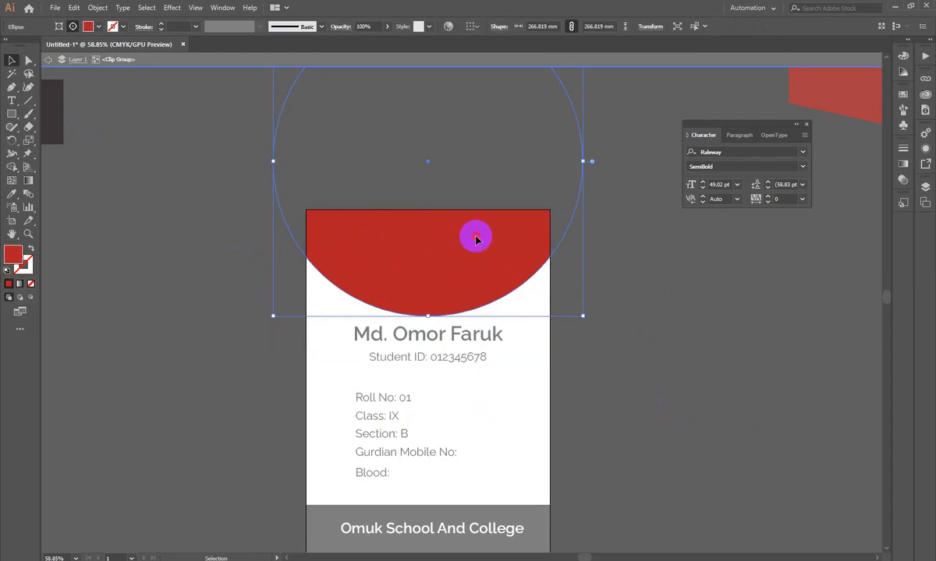
click(477, 239)
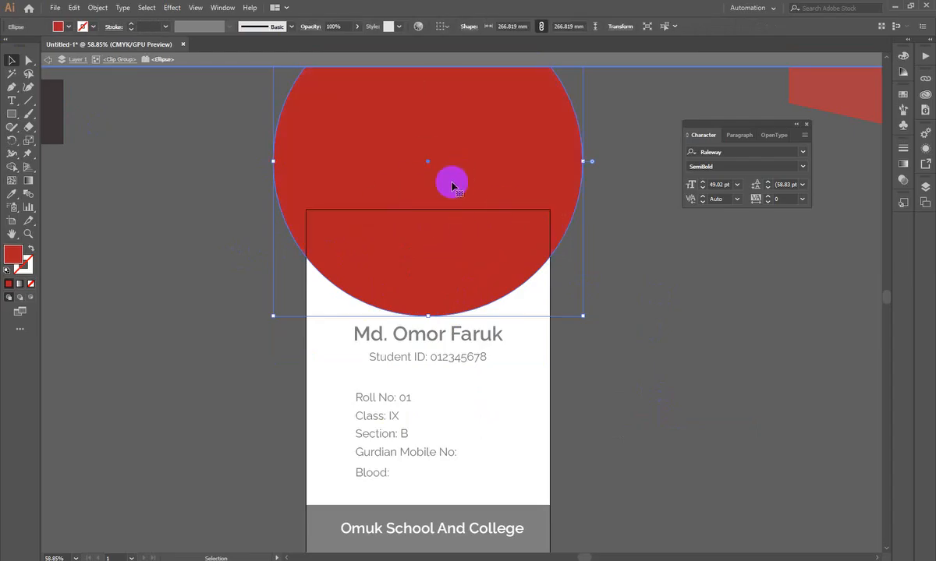
double_click(810, 428)
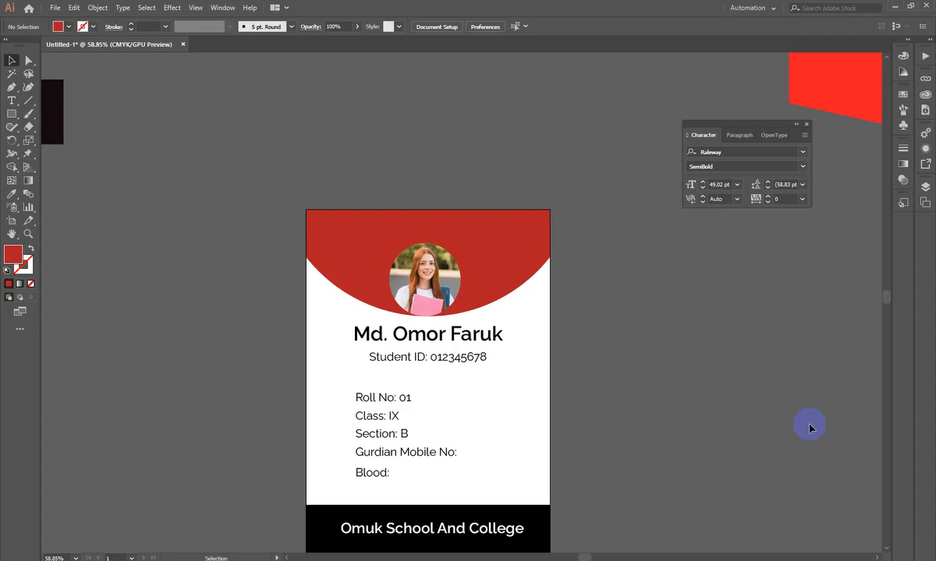
scroll(814, 402, down, 4)
scroll(815, 401, up, 3)
drag(874, 407, 854, 443)
scroll(854, 443, down, 4)
drag(496, 248, 543, 520)
drag(477, 230, 445, 303)
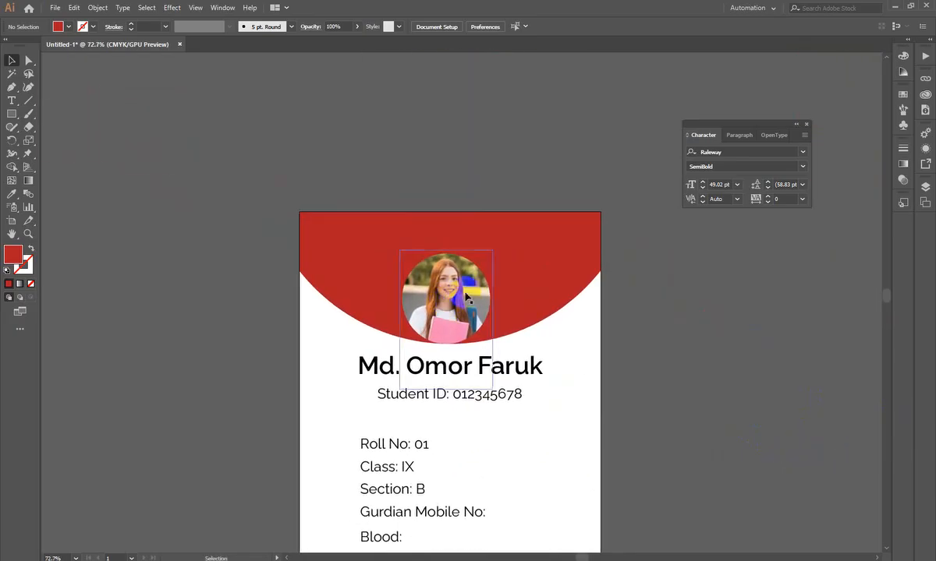
click(508, 263)
click(678, 380)
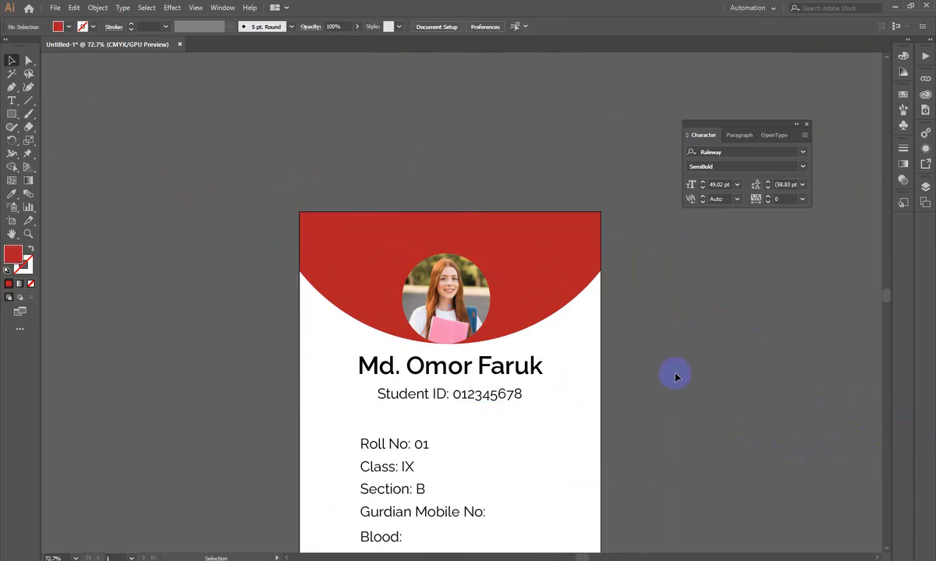
- Move the clipped red header off the card onto the empty canvas and undo the move
scroll(676, 375, left, 1)
drag(654, 368, 563, 426)
drag(474, 379, 548, 397)
drag(671, 318, 300, 338)
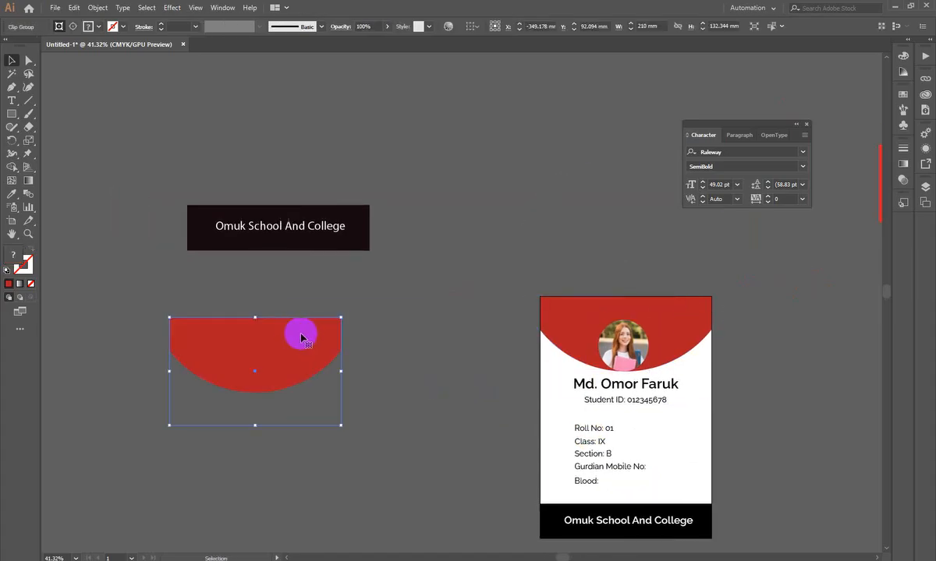
key(ctrl+z)
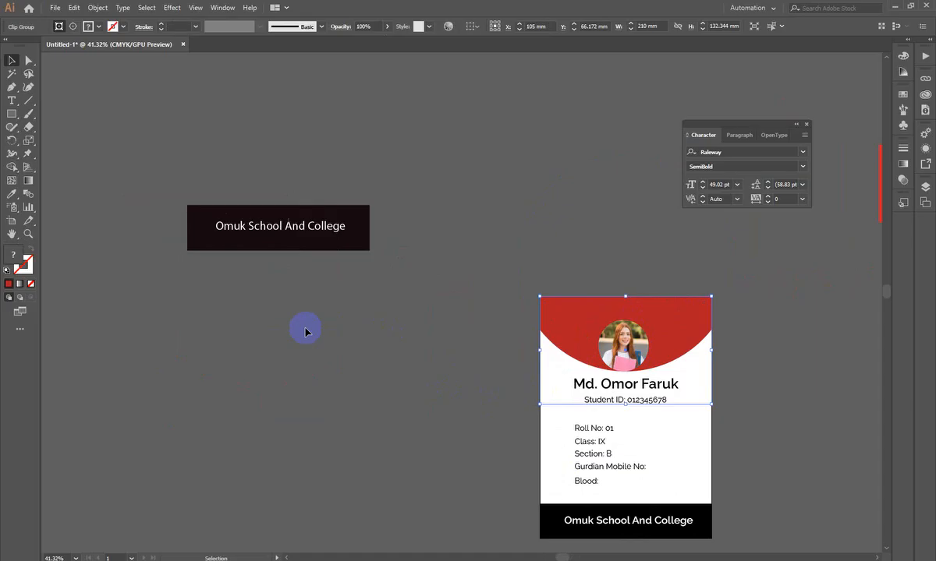
scroll(312, 333, down, 3)
scroll(518, 374, up, 1)
drag(675, 234, 443, 212)
drag(453, 221, 480, 225)
drag(458, 321, 487, 384)
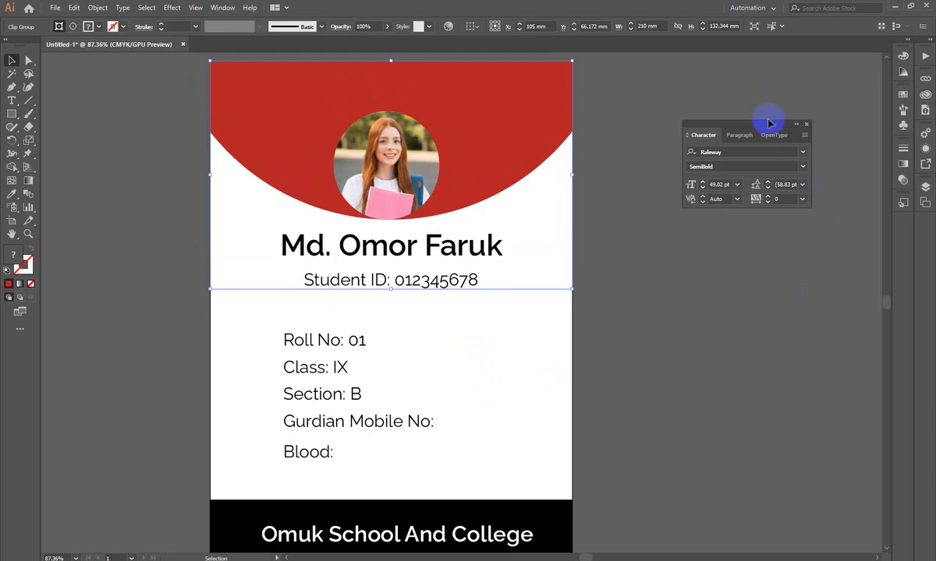
mouse_move(765, 130)
mouse_down()
mouse_move(706, 121)
mouse_move(821, 94)
mouse_move(756, 146)
mouse_up()
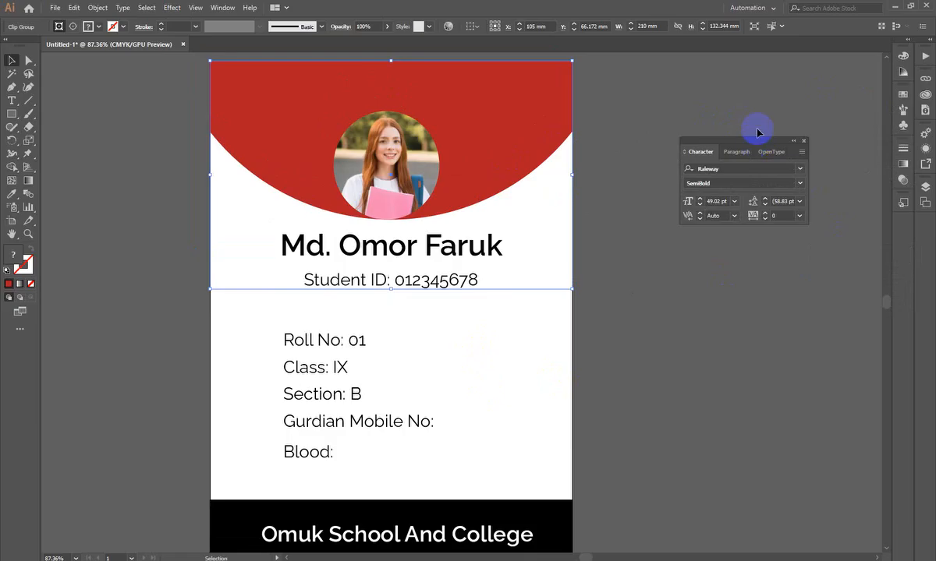
drag(366, 304, 313, 299)
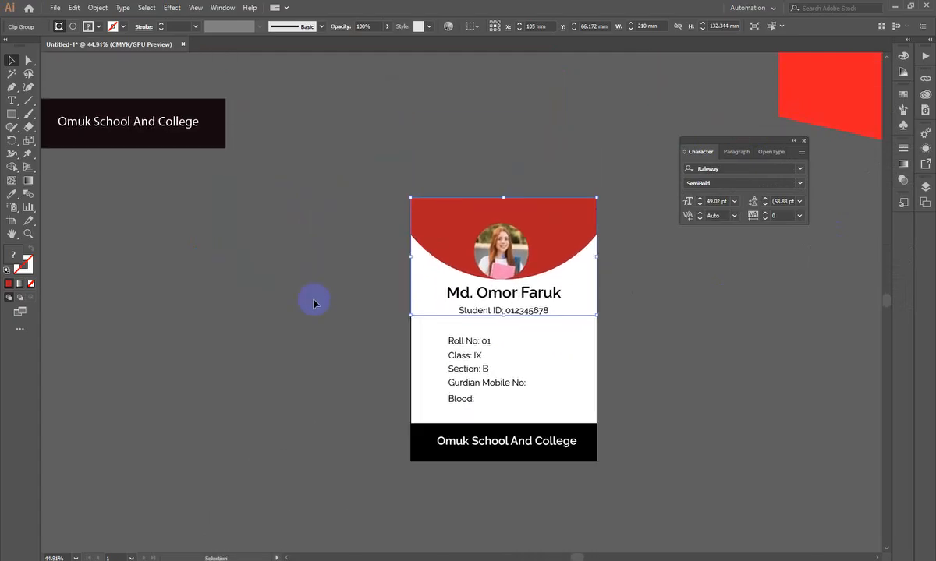